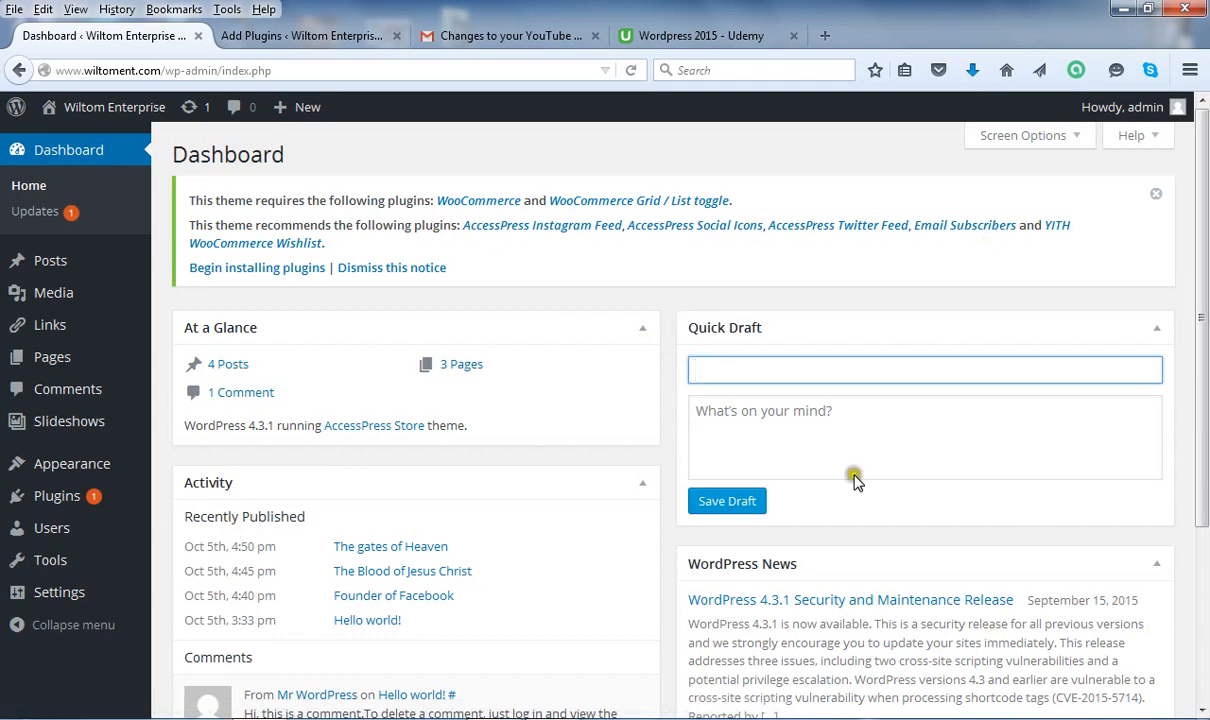
Open the Add New plugins page from the Plugins menu.
mouse_move(80, 492)
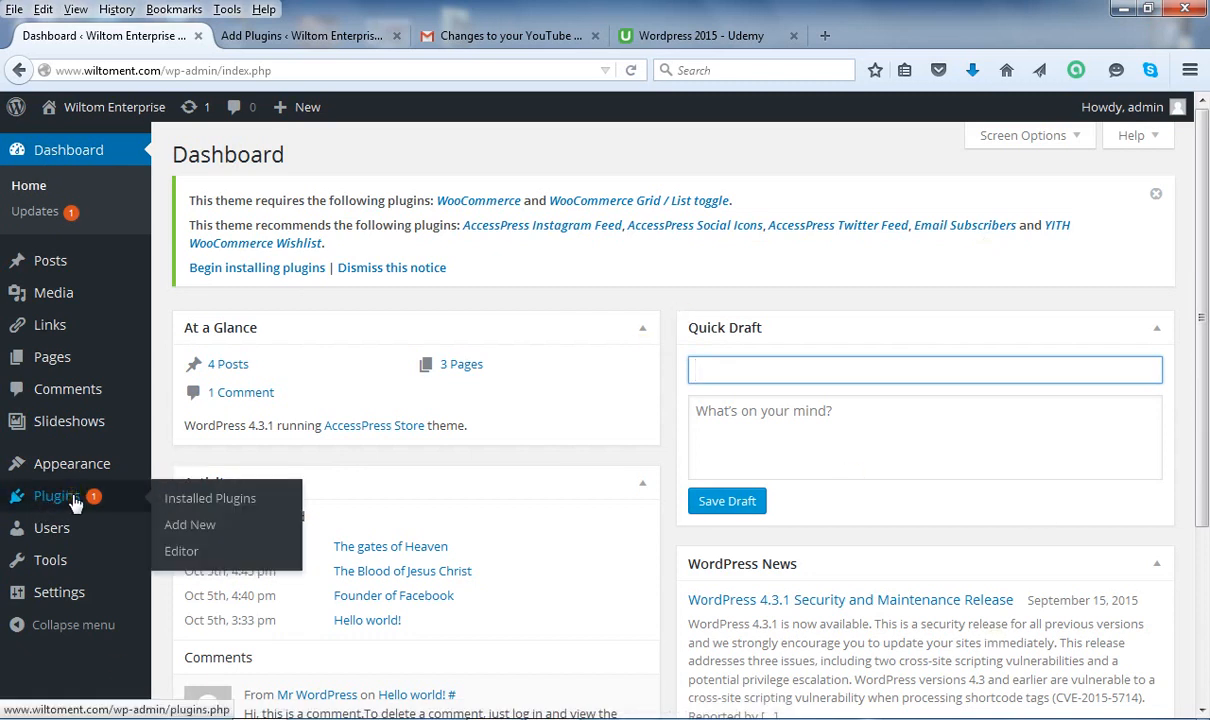
left_click(203, 530)
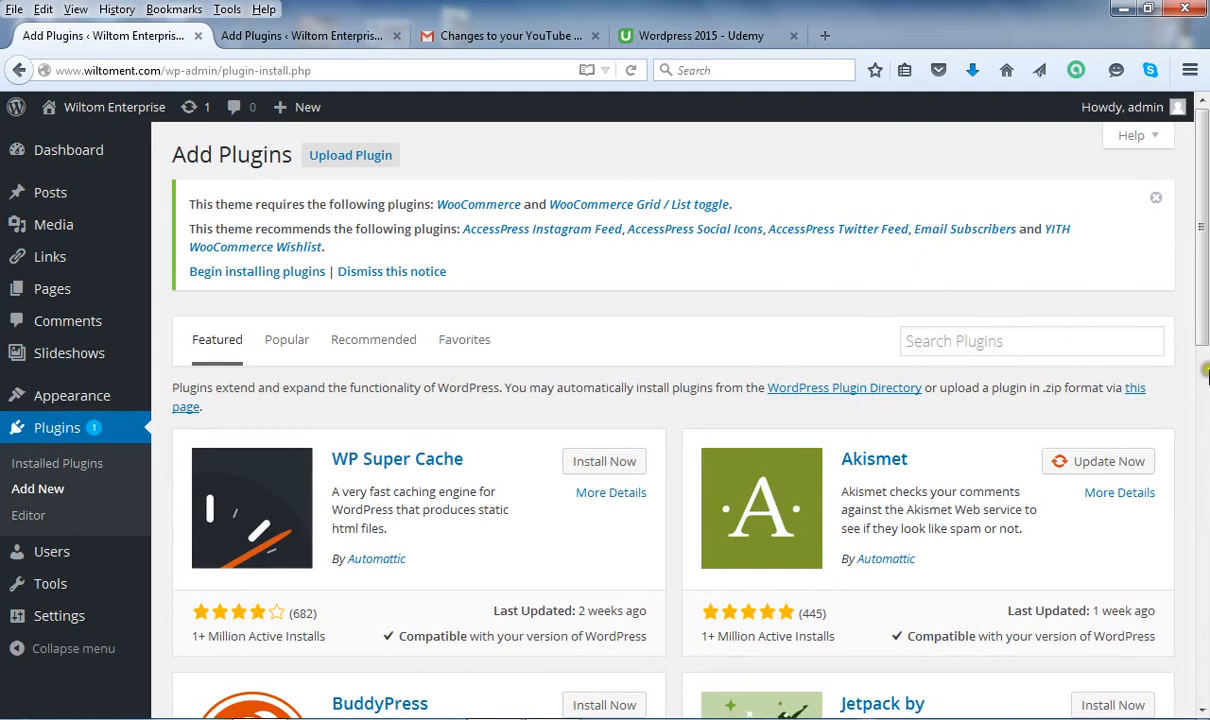
Search the plugin directory for 'visual form builder' and scroll through the results.
left_click(997, 341)
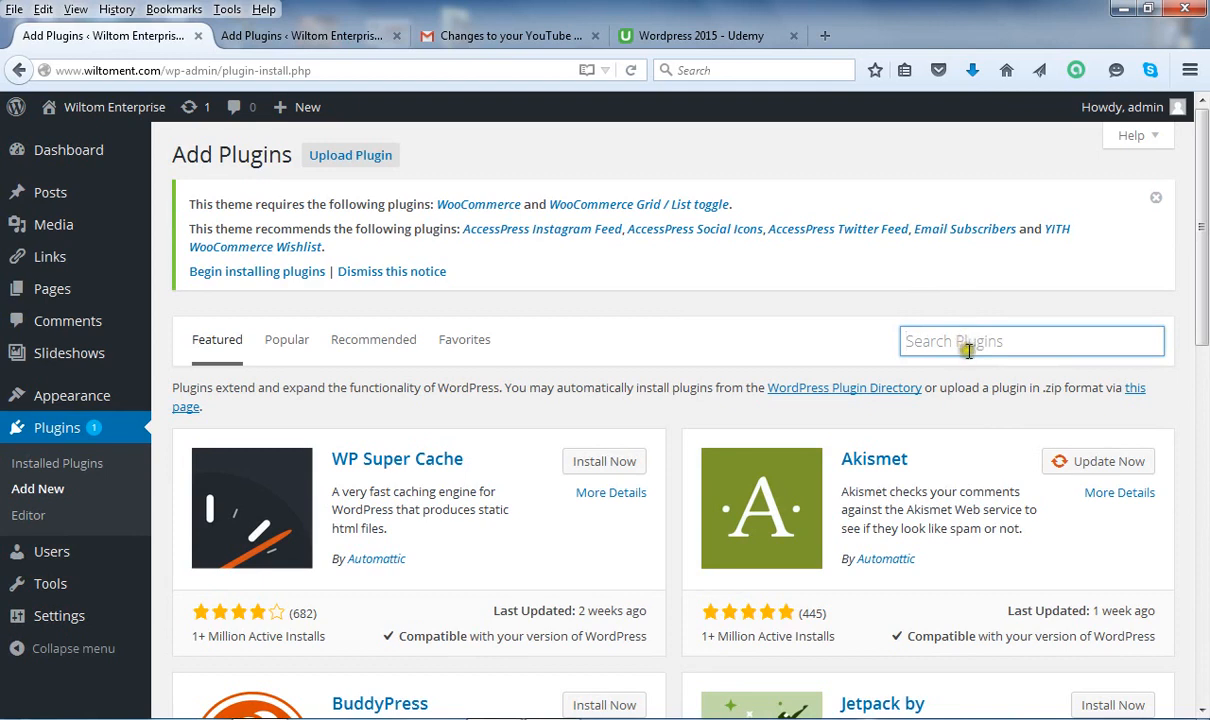
type("v")
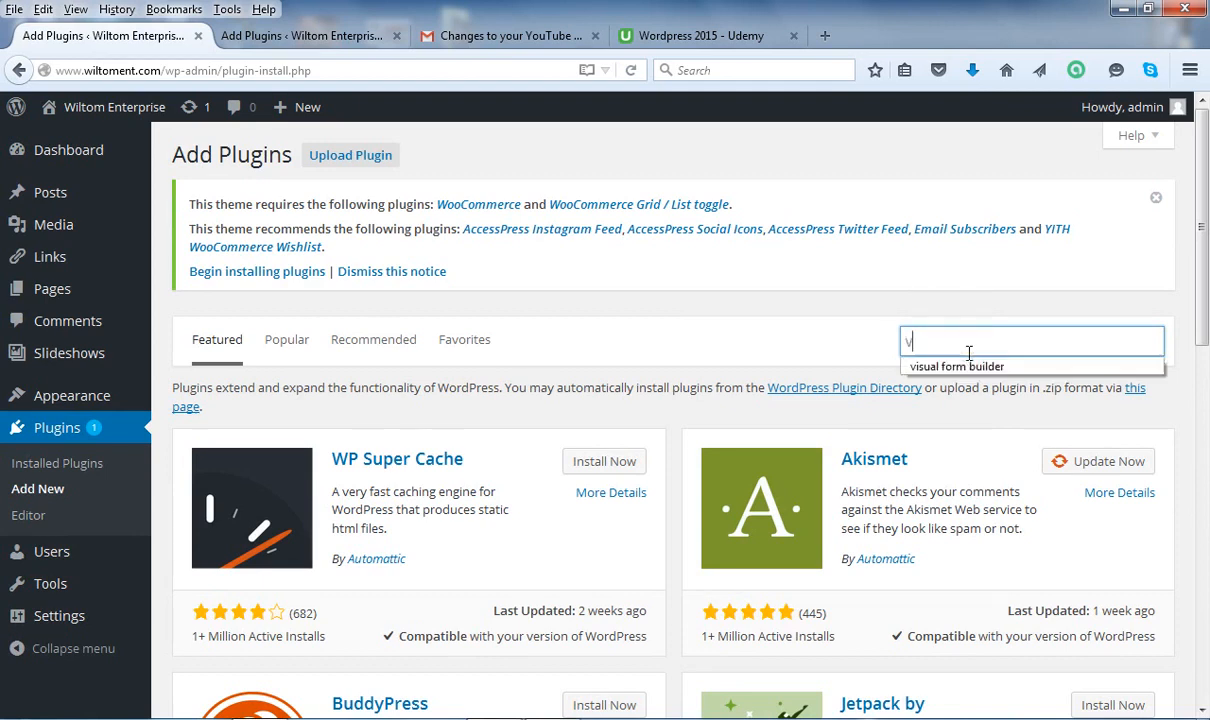
type("isual form builder")
key("Return")
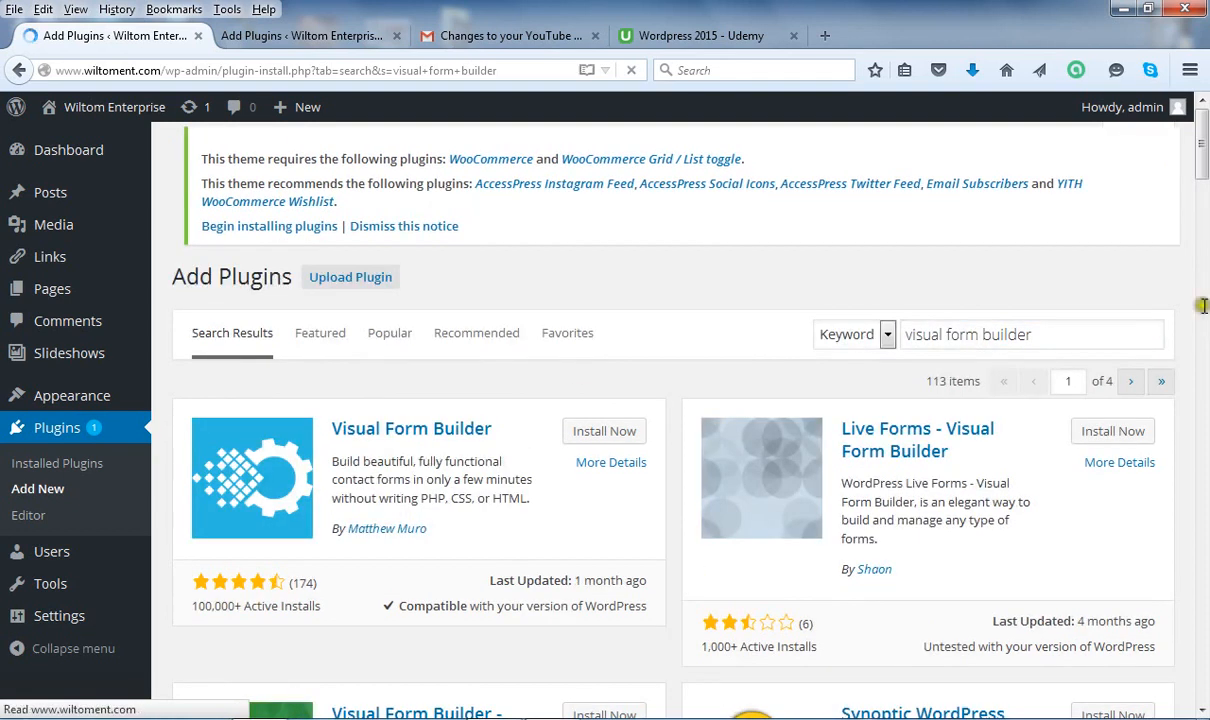
left_click_drag(1203, 180, 1203, 212)
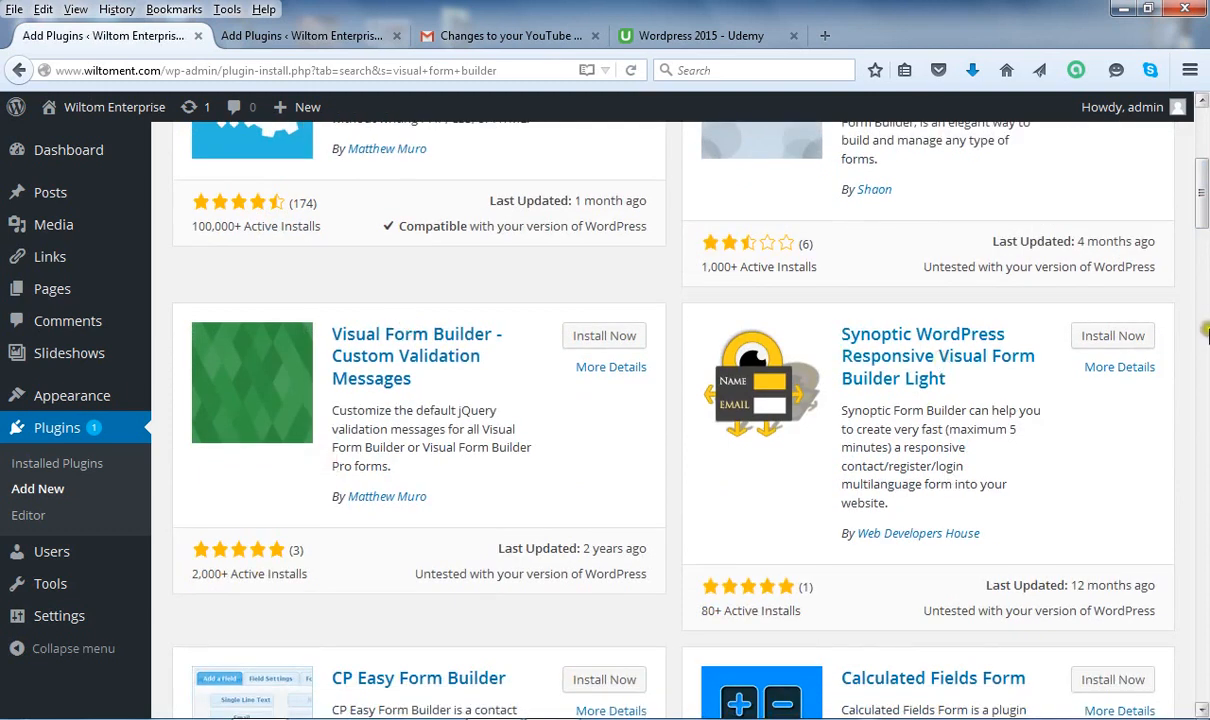
left_click_drag(1204, 195, 1204, 153)
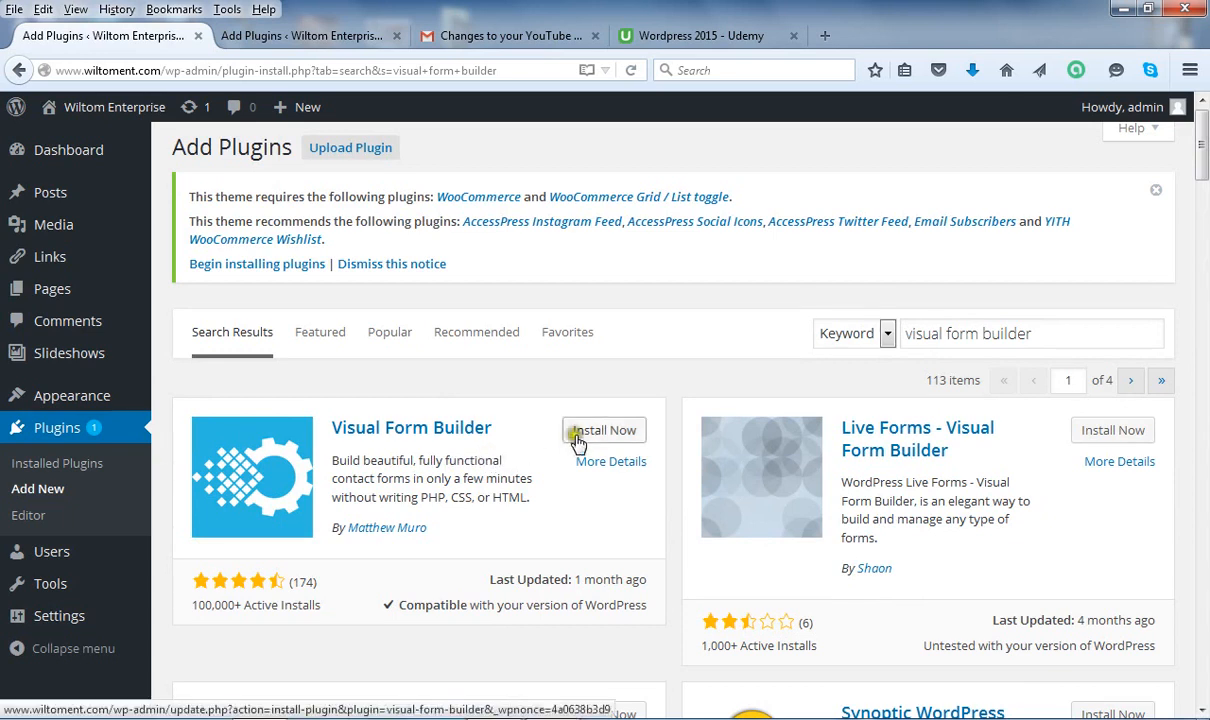
Install the Visual Form Builder plugin and activate it.
left_click(636, 437)
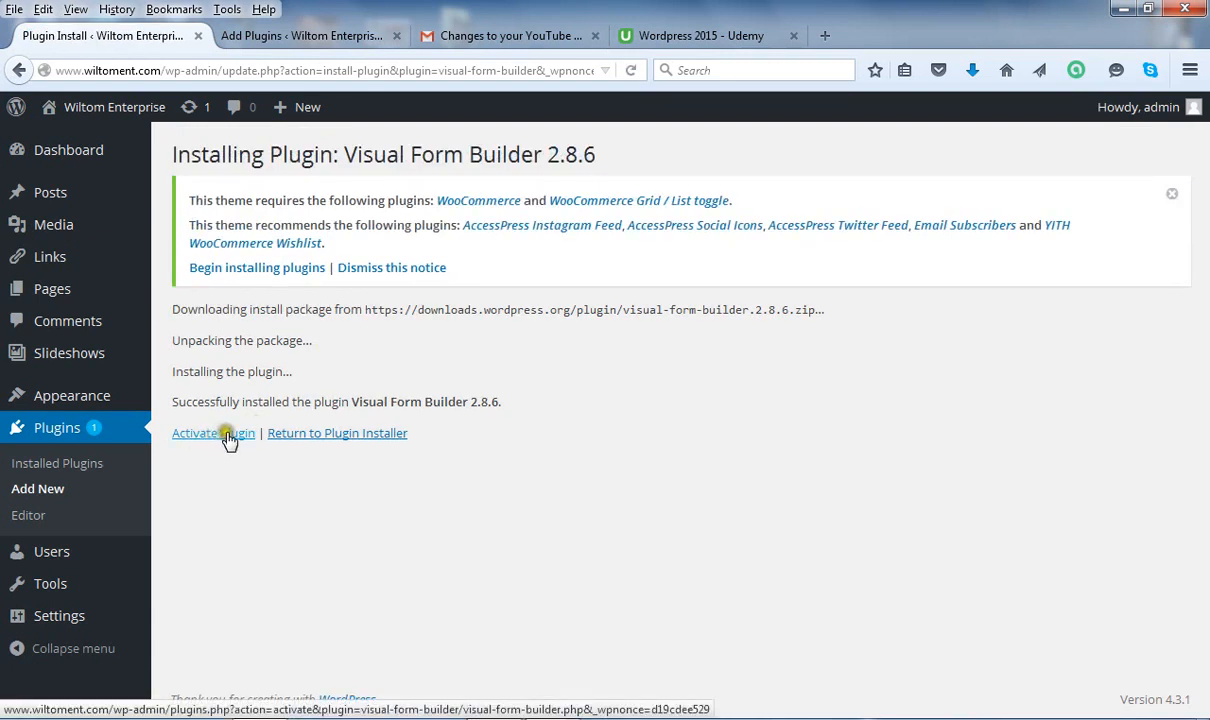
left_click(226, 436)
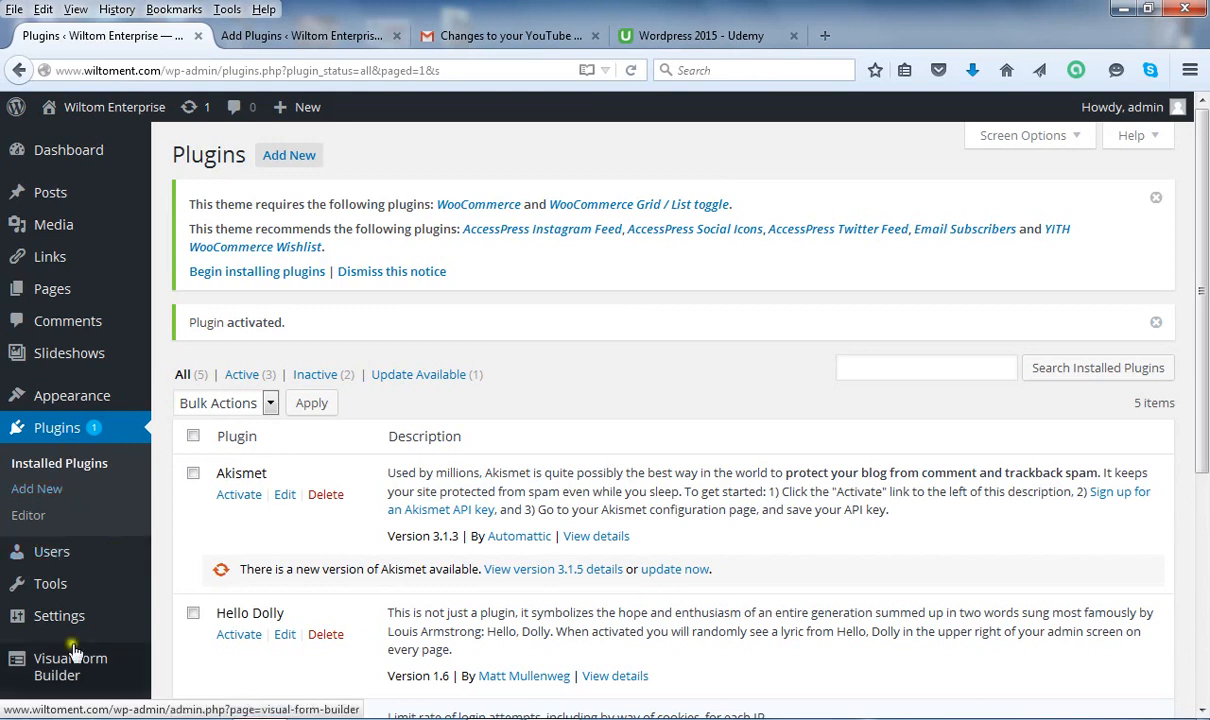
Go to Visual Form Builder's Settings page.
mouse_move(45, 662)
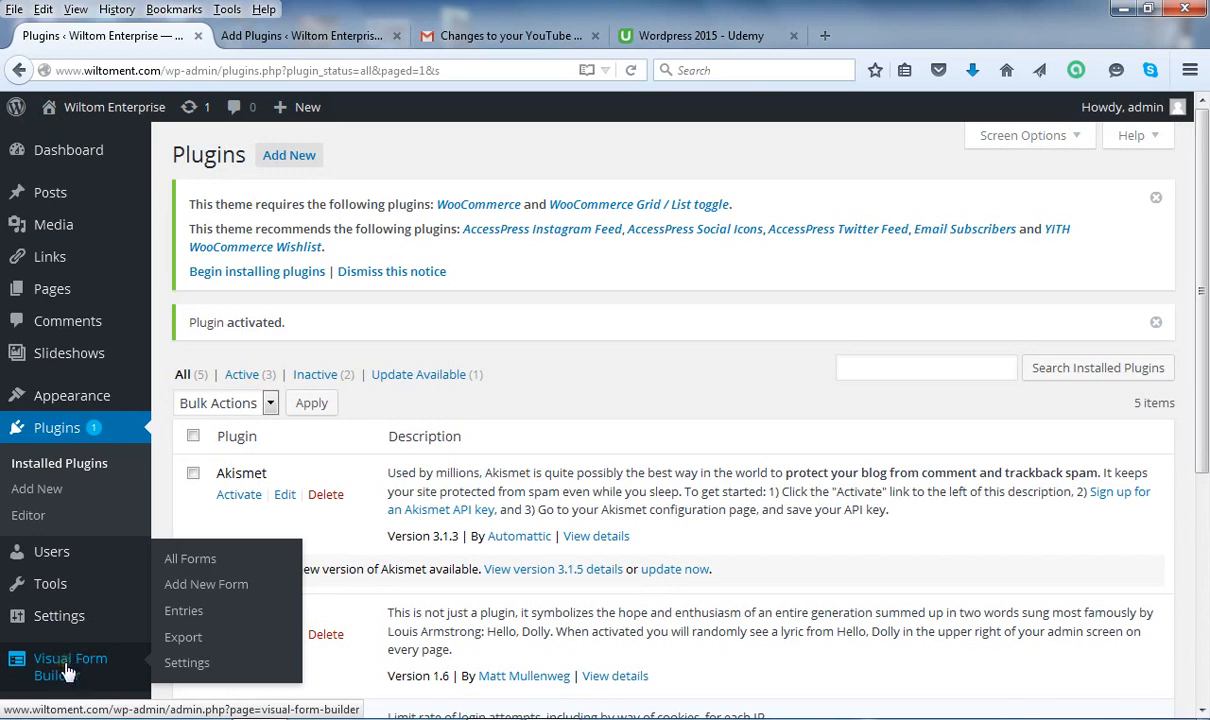
left_click(204, 666)
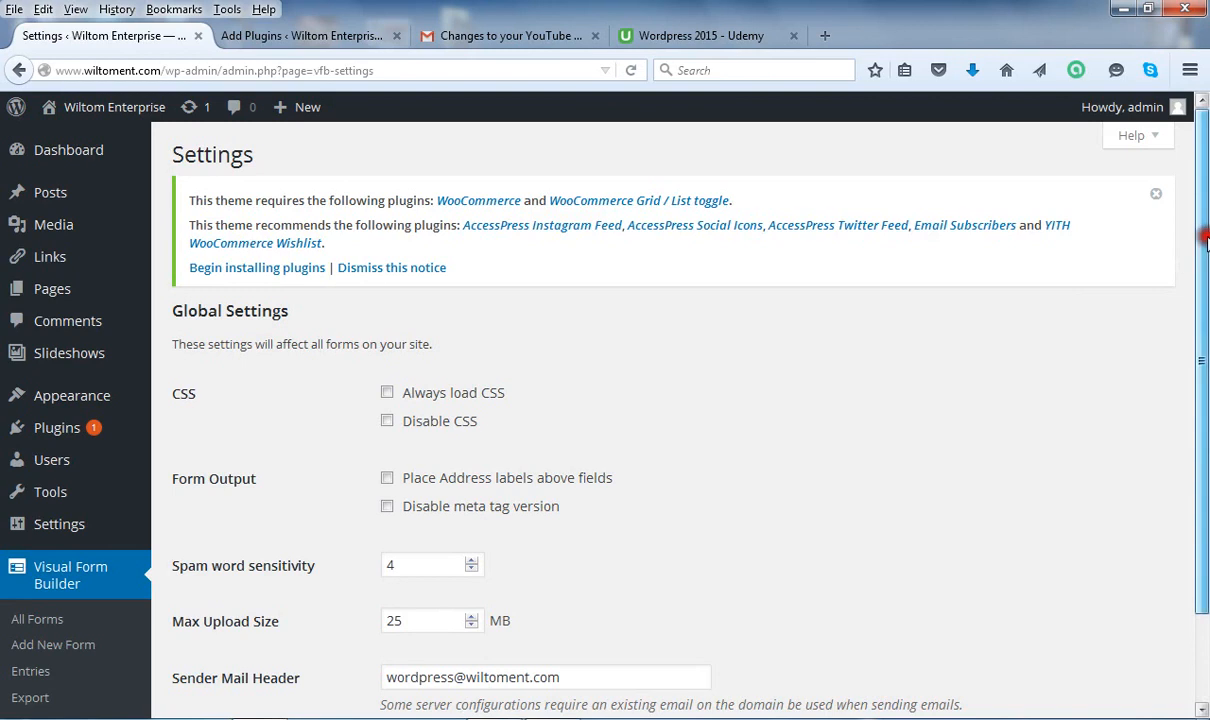
Change the Max Upload Size from 25 to 250 MB.
left_click_drag(1205, 240, 1205, 296)
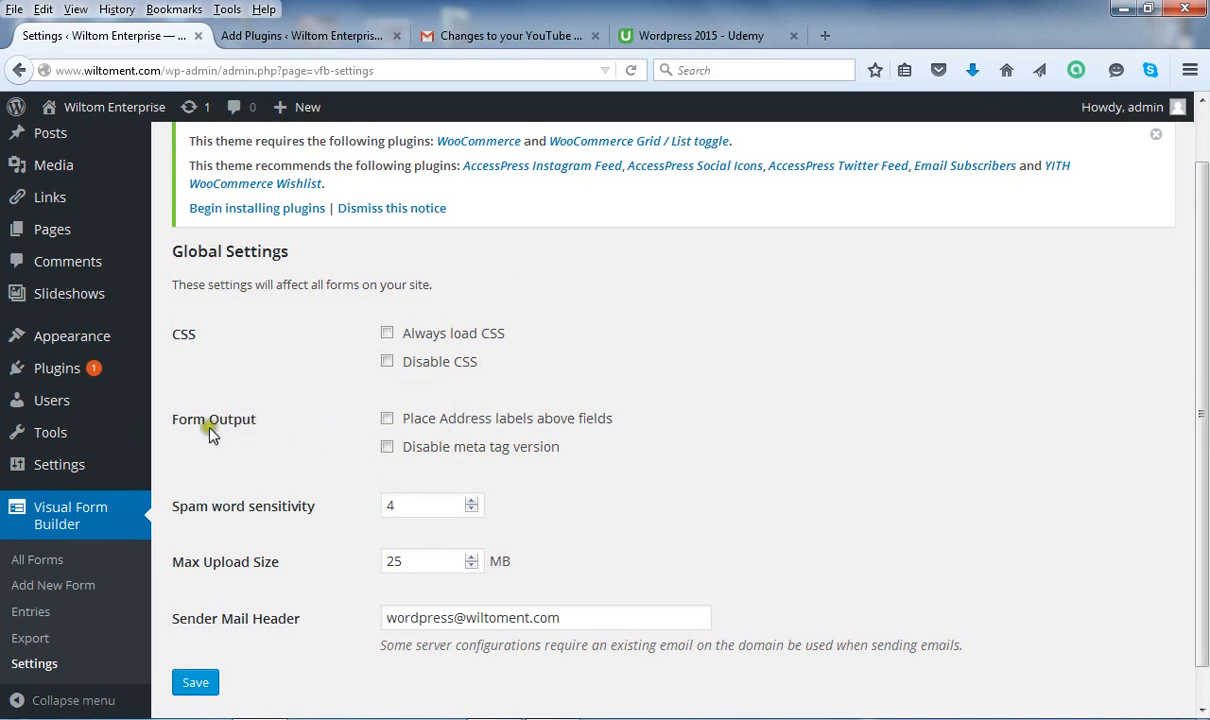
left_click_drag(1203, 312, 1204, 350)
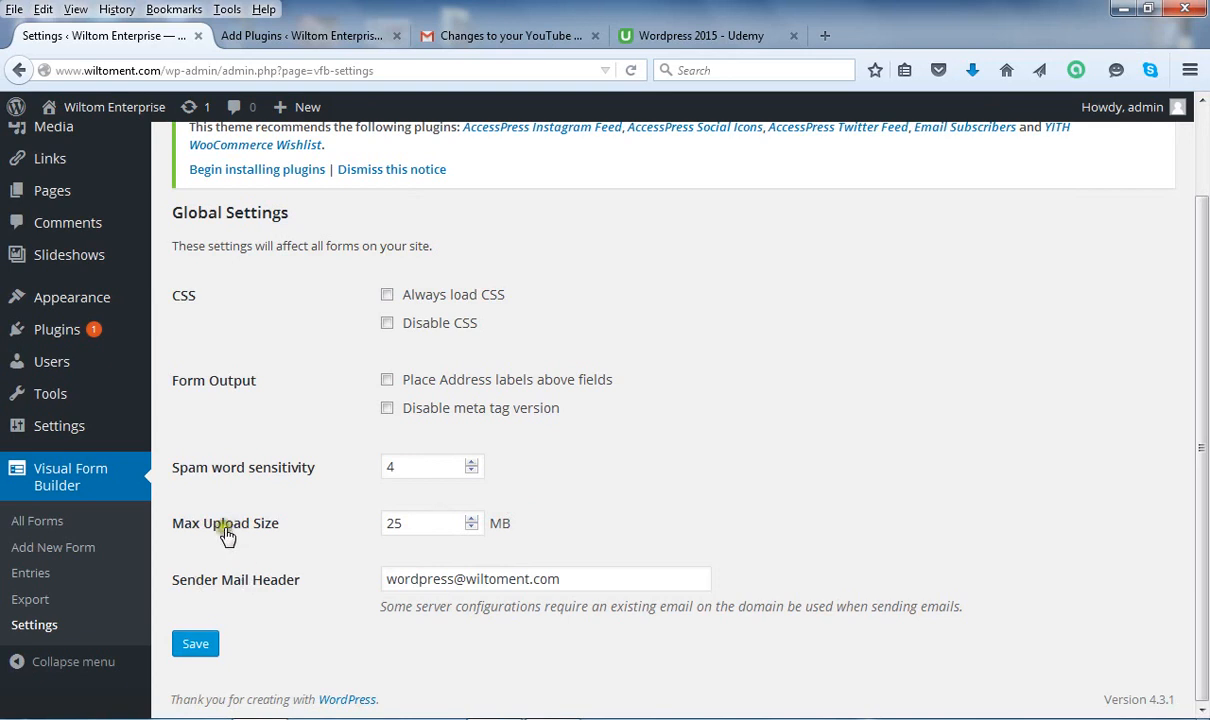
left_click(445, 520)
type("0")
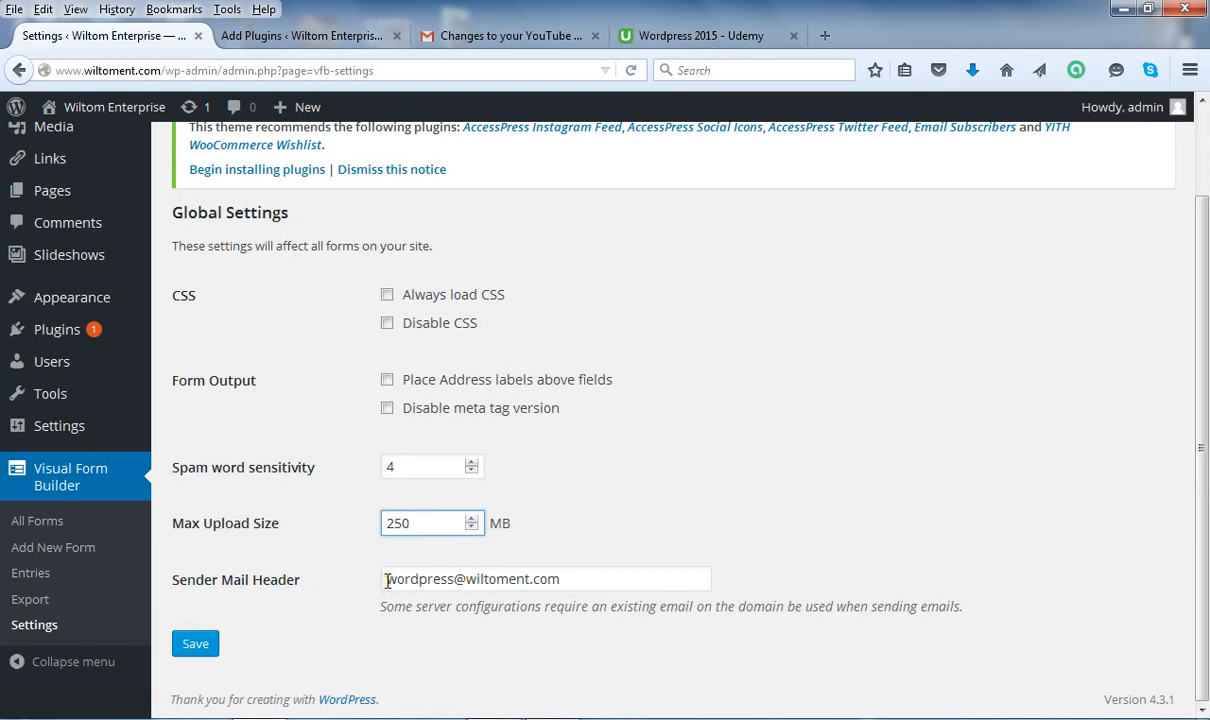
Replace the Sender Mail Header with a new gmail address and save the settings.
left_click_drag(386, 580, 452, 582)
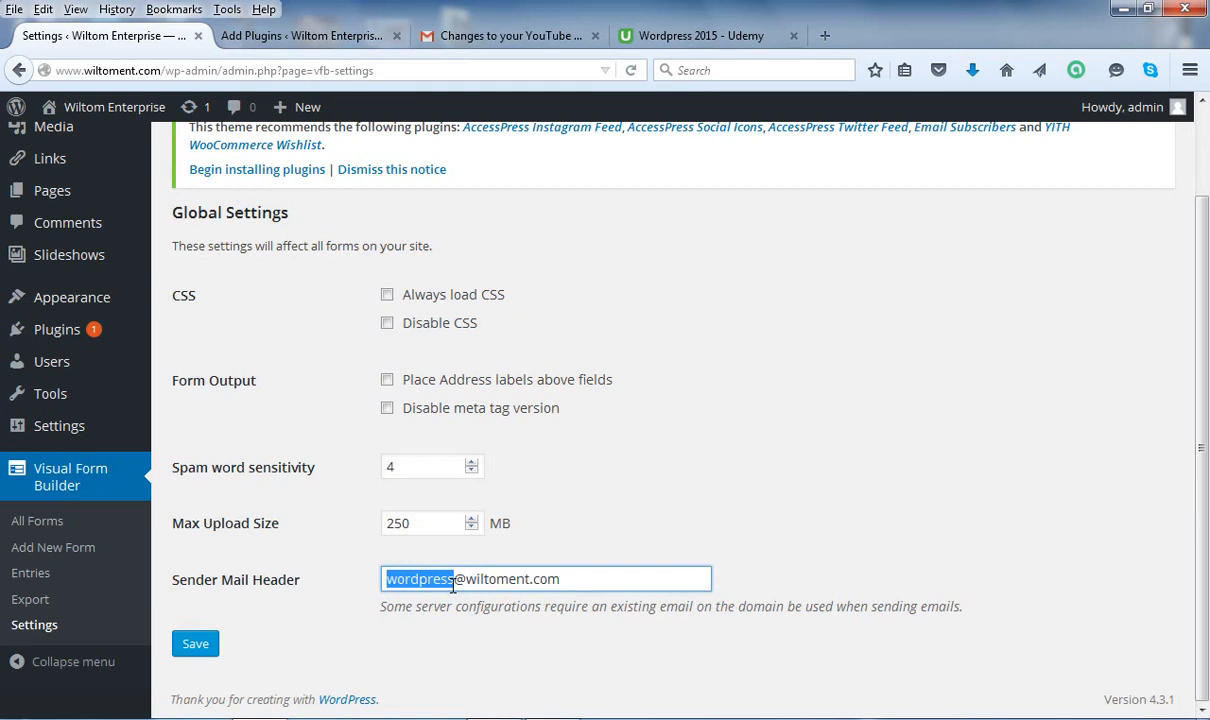
left_click_drag(556, 579, 390, 592)
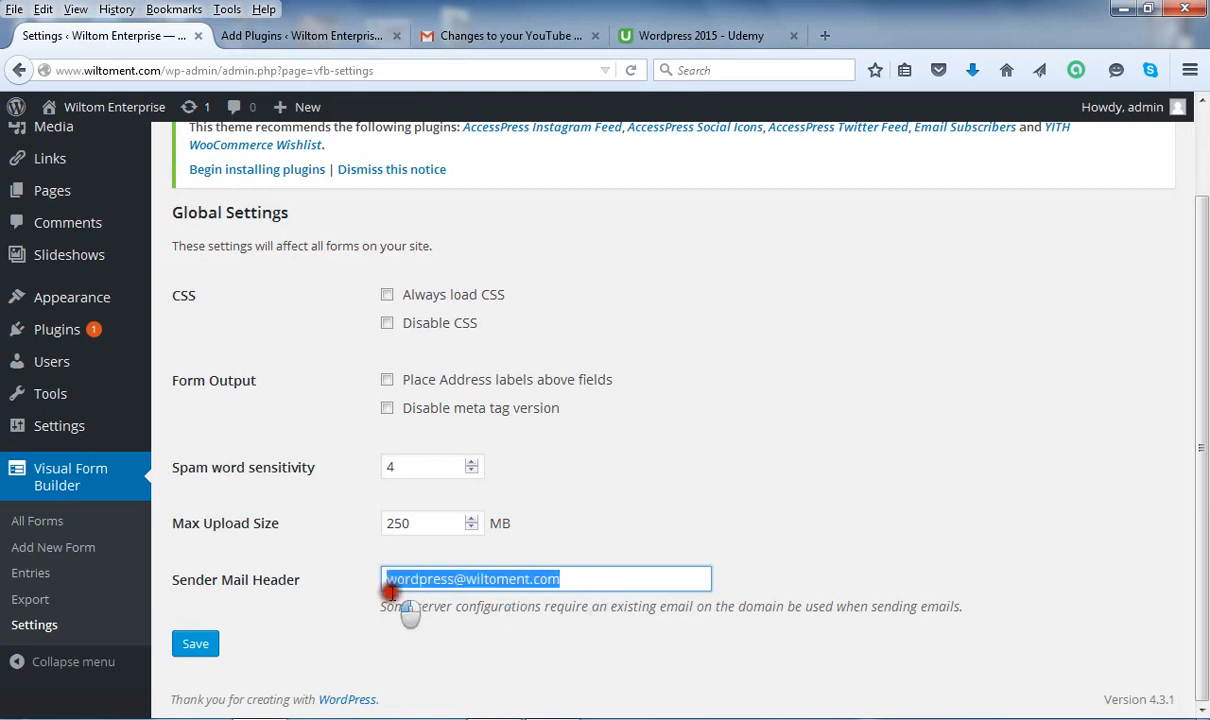
key("BackSpace")
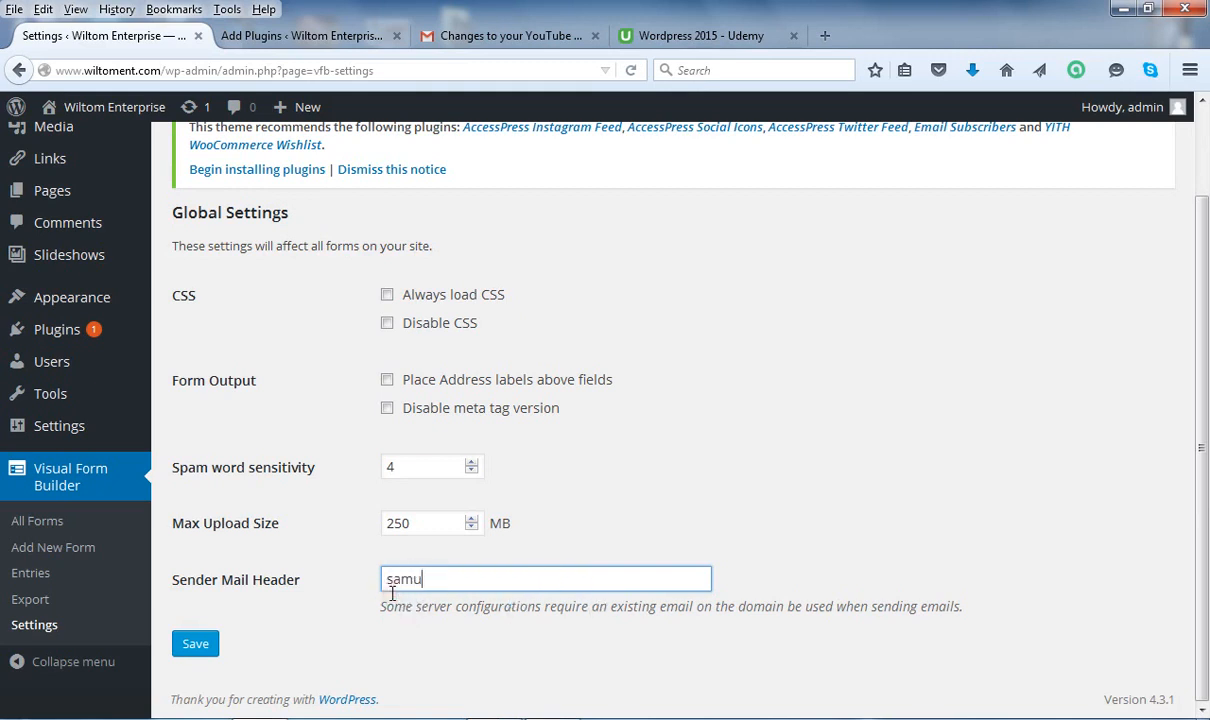
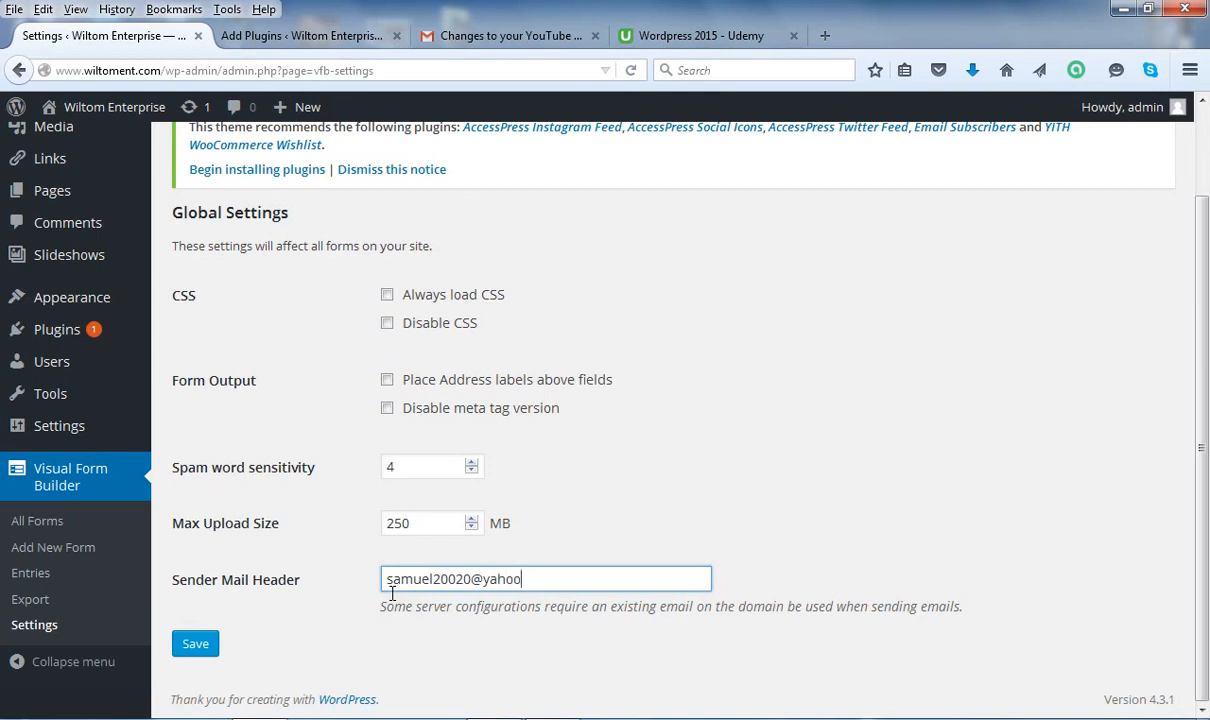
left_click_drag(560, 578, 338, 600)
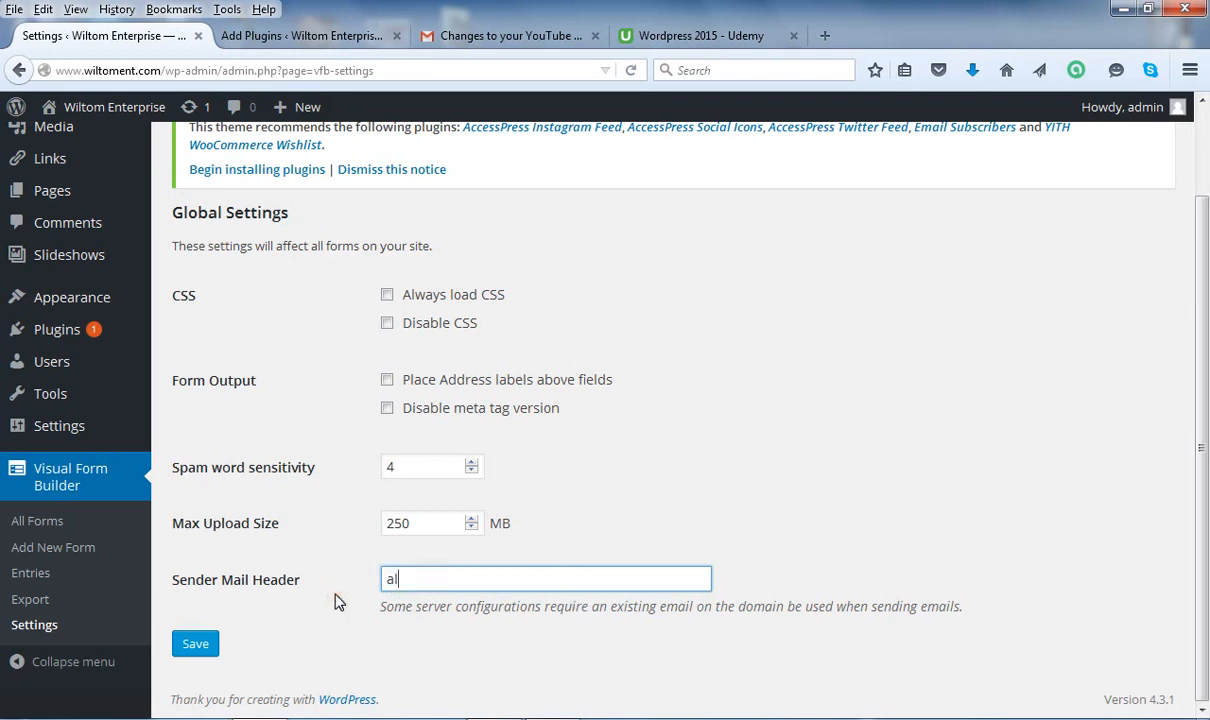
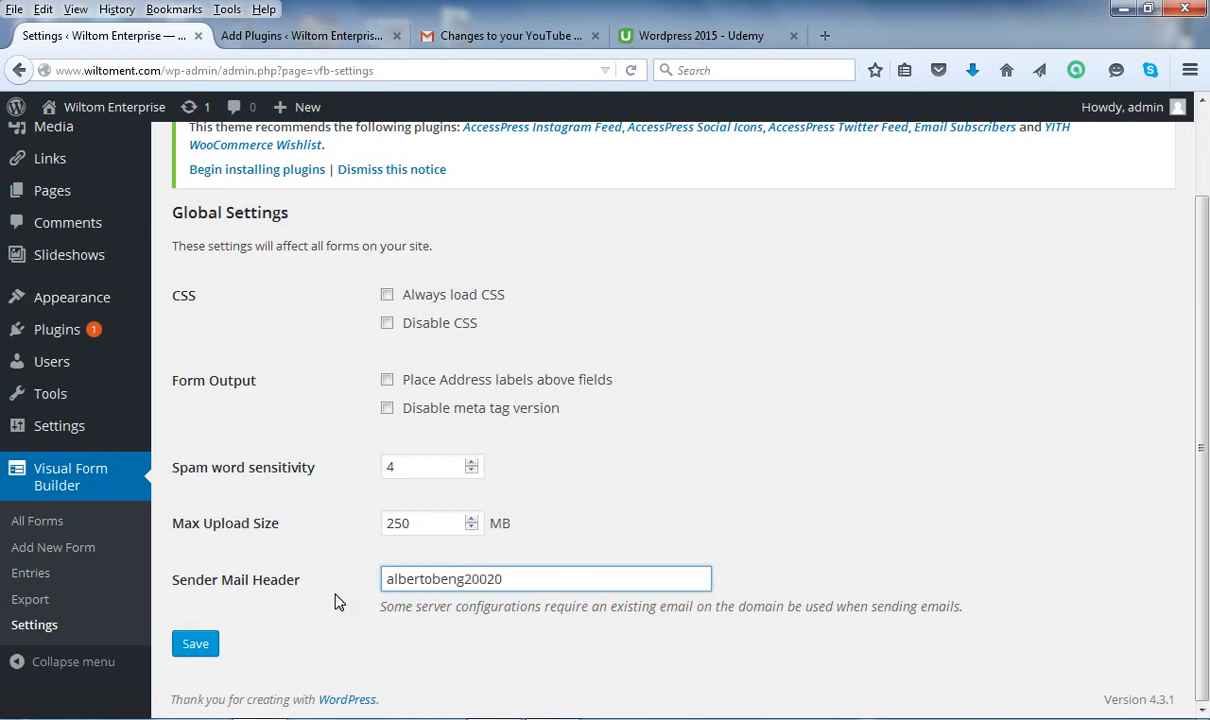
mouse_move(1205, 530)
left_mouse_down()
mouse_move(1205, 450)
mouse_move(1205, 535)
left_mouse_up()
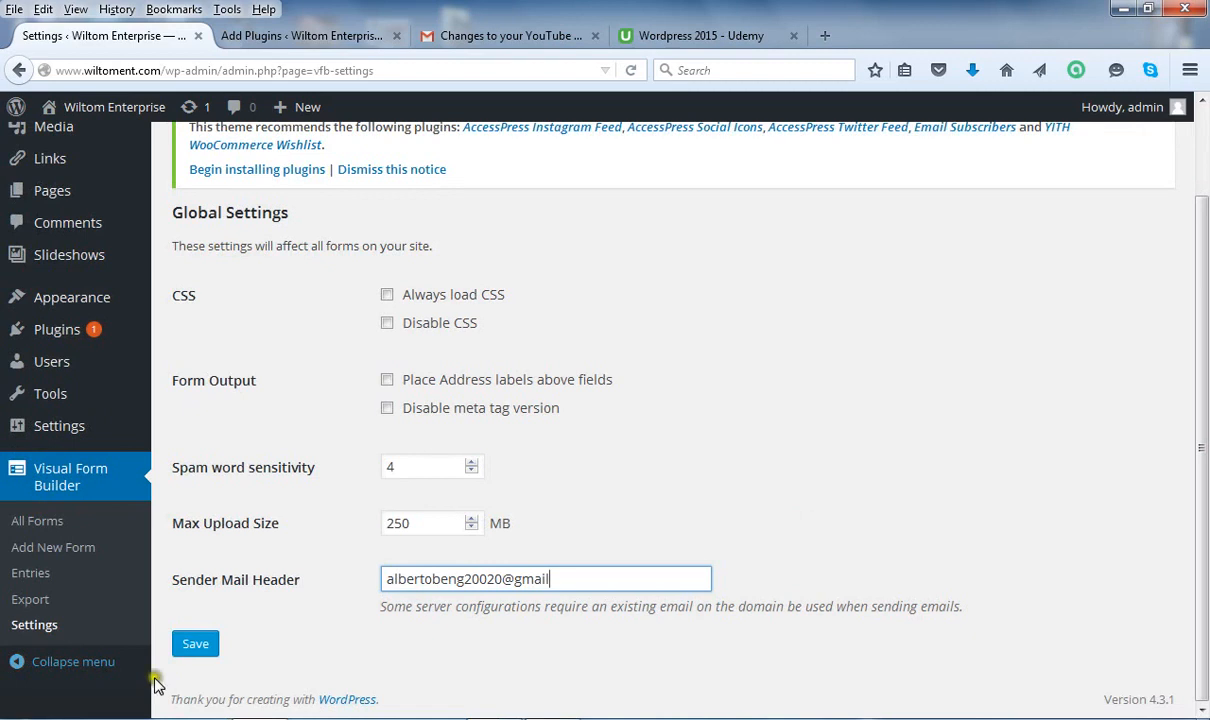
left_click(196, 645)
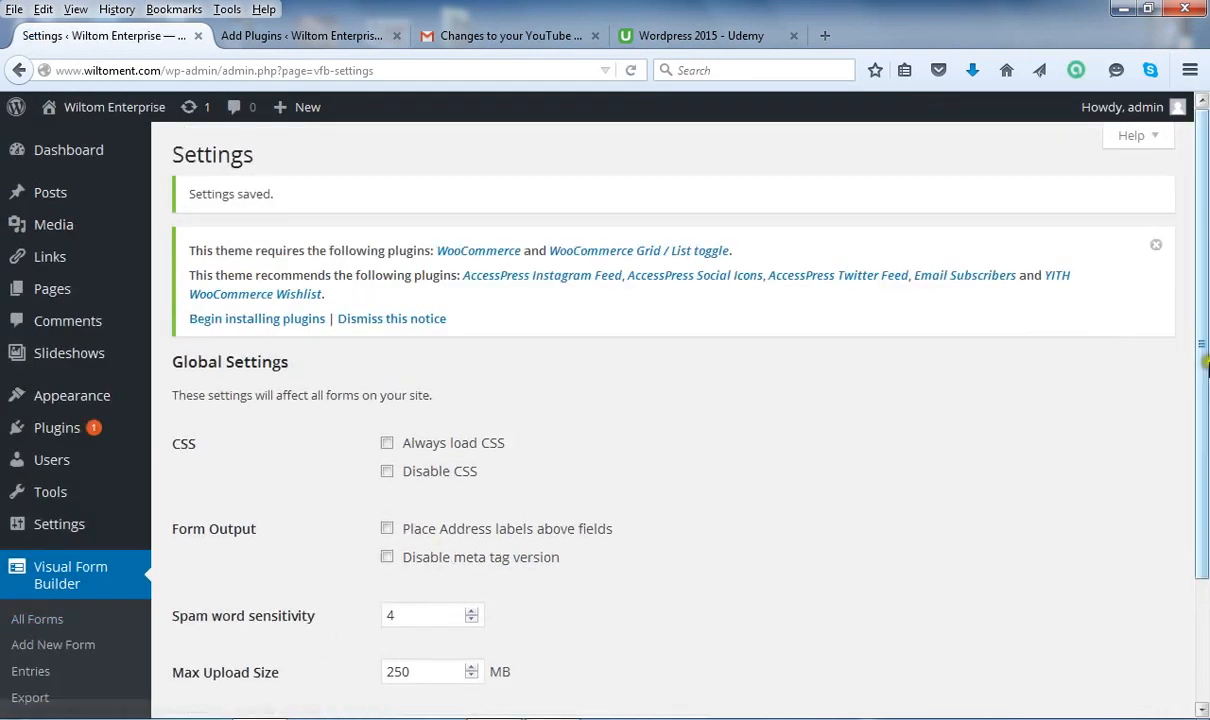
Go to Visual Form Builder's Add New Form page.
left_click_drag(1203, 360, 1205, 528)
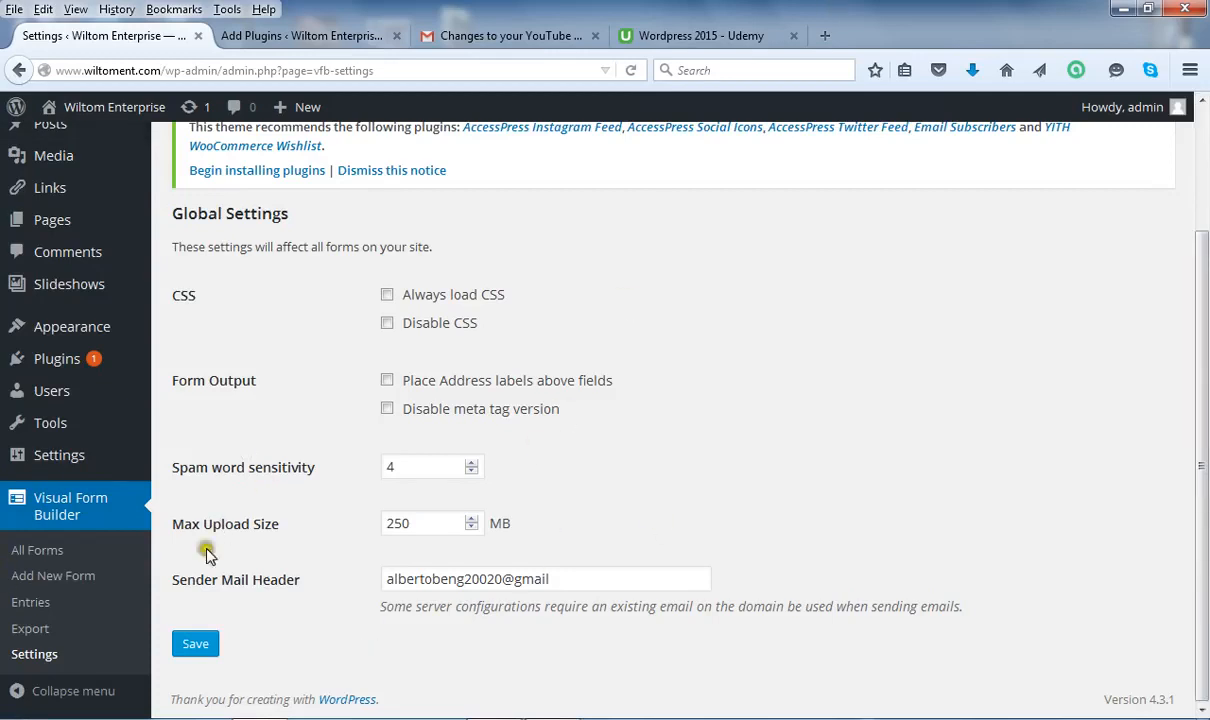
left_click(50, 578)
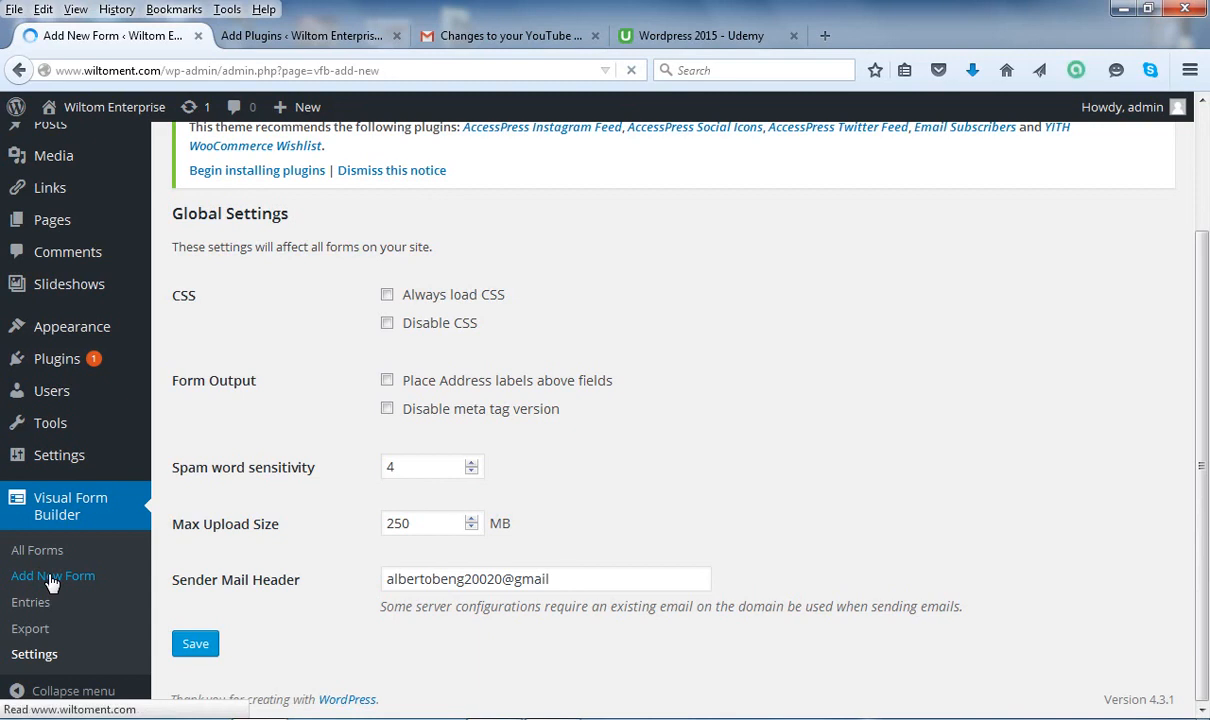
left_click(51, 579)
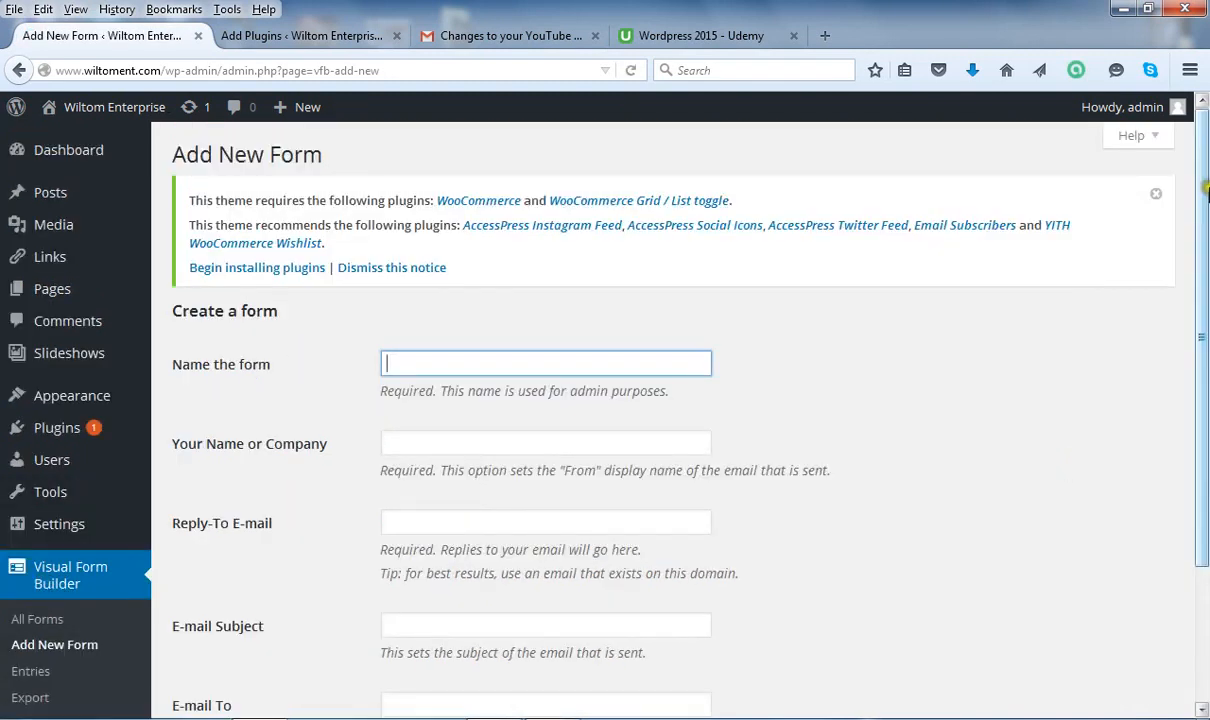
Enter 'Application Form' as the new form's name.
left_click(1203, 203)
left_click_drag(1203, 203, 1203, 250)
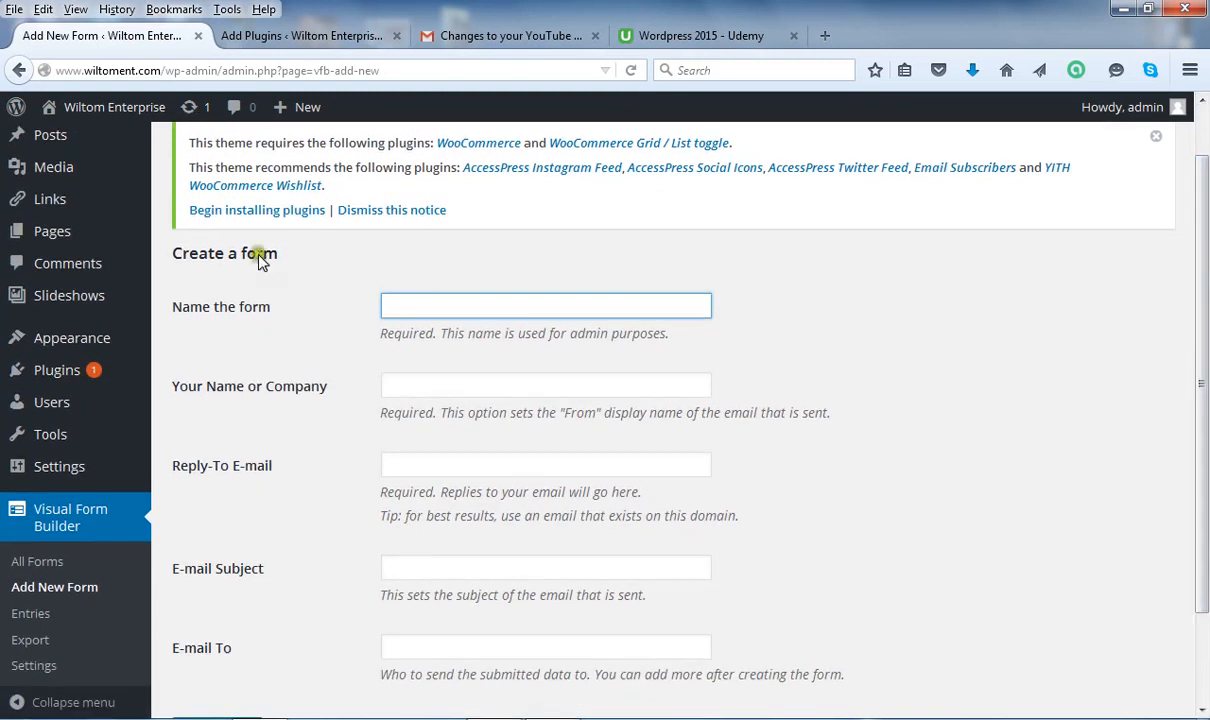
left_click(429, 303)
type("pplica")
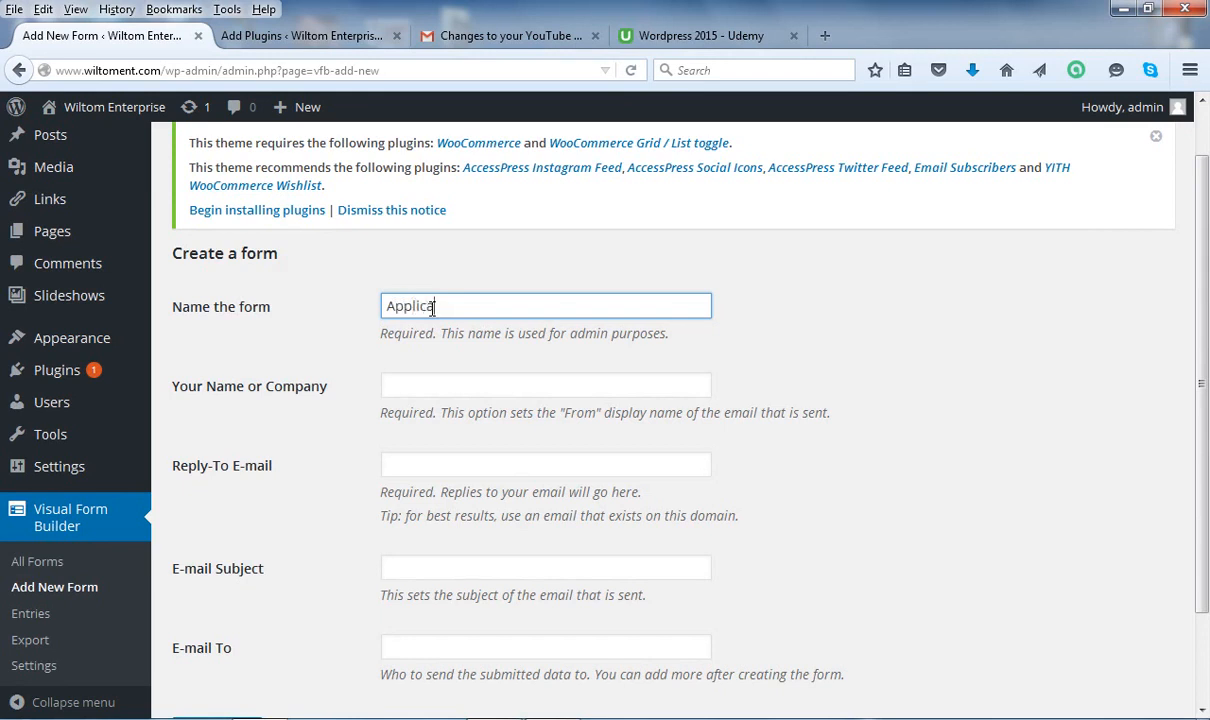
type("tion Form")
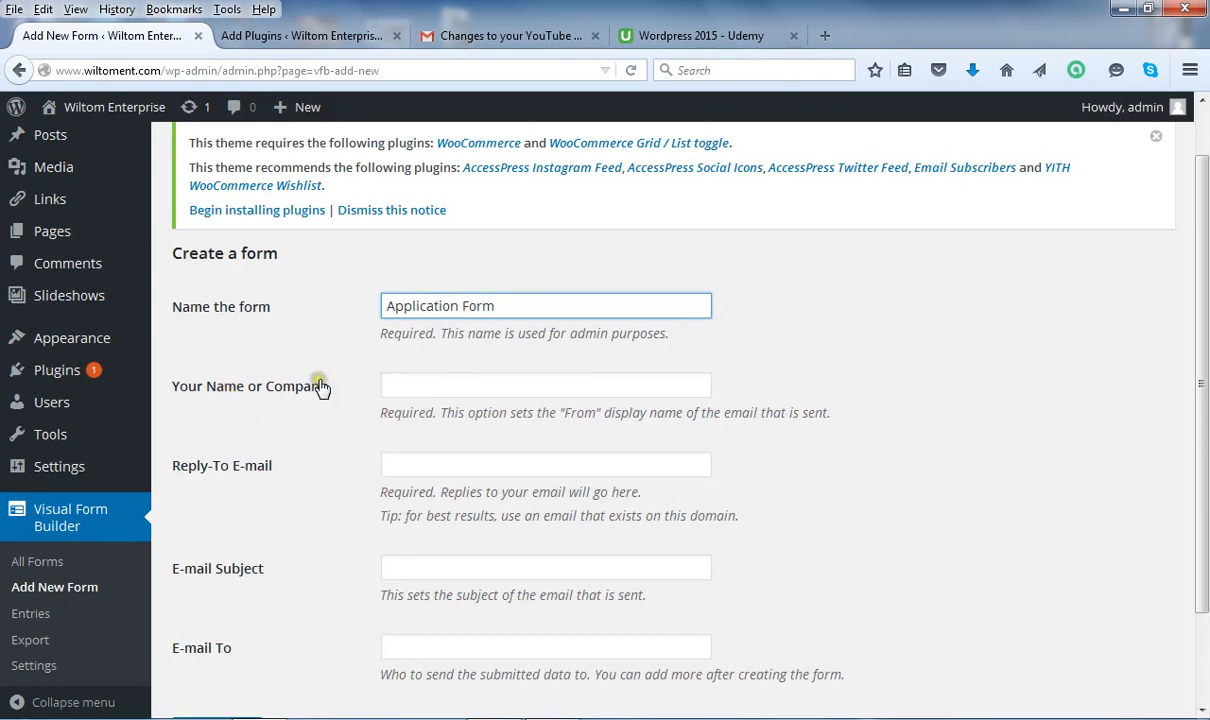
left_click(411, 385)
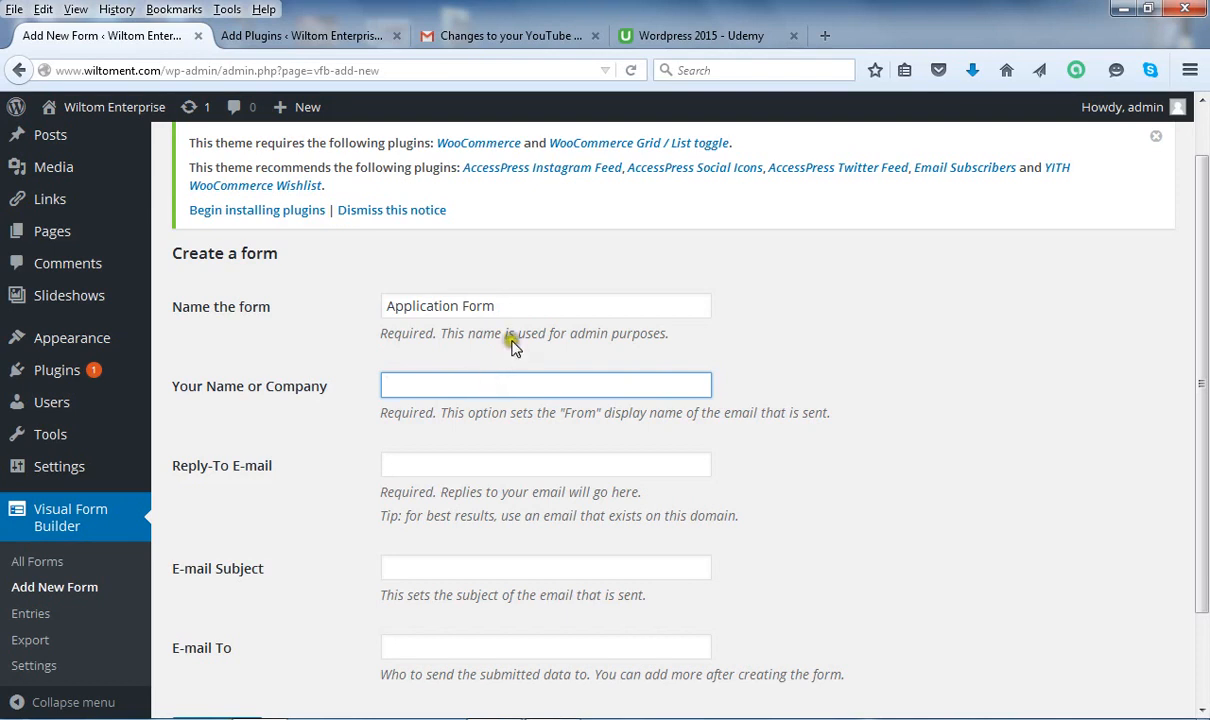
Enter 'Tuga Media' as the form's sender name or company.
left_click(431, 383)
type("Tuga Media")
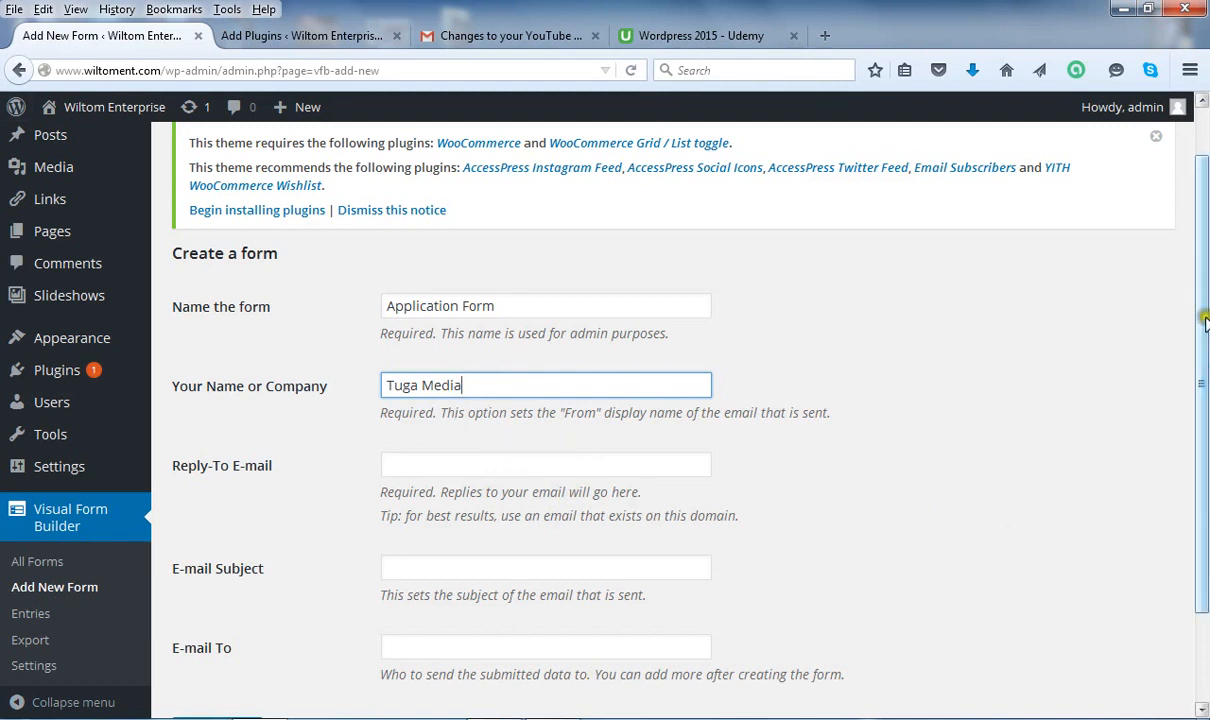
left_click_drag(1204, 318, 1204, 370)
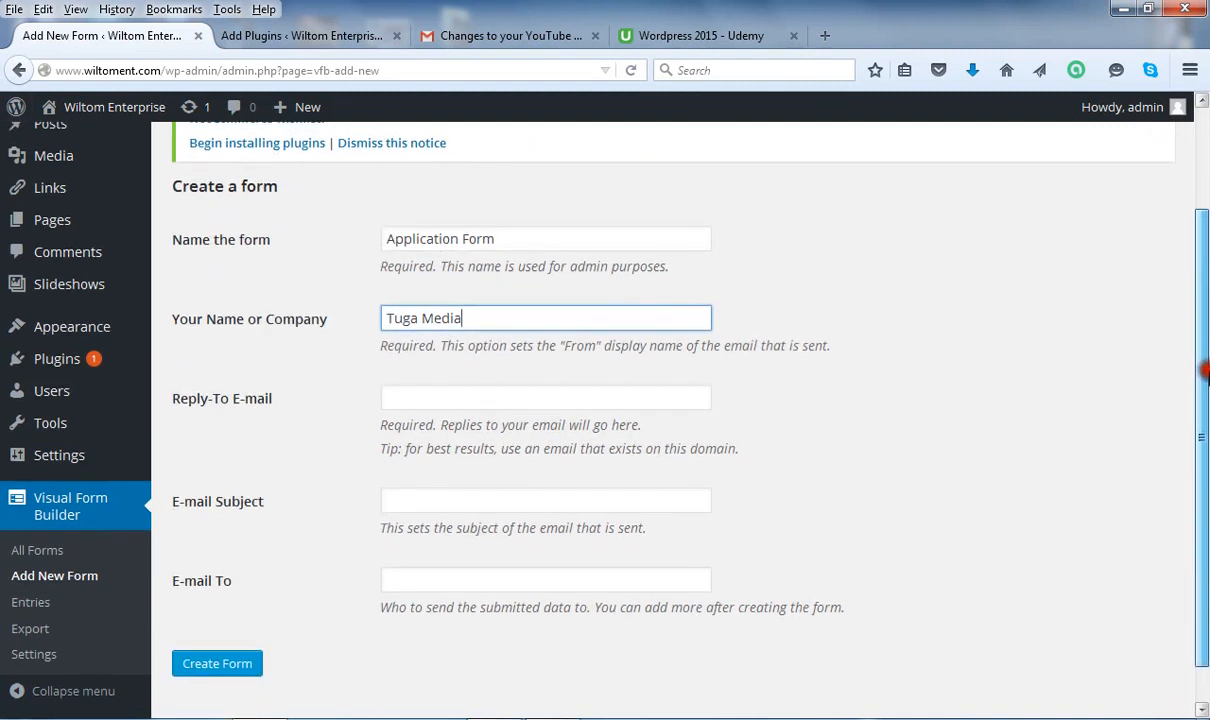
Fill in the reply-to e-mail address and set the subject to 'JOB APPLICATION'.
left_click(400, 397)
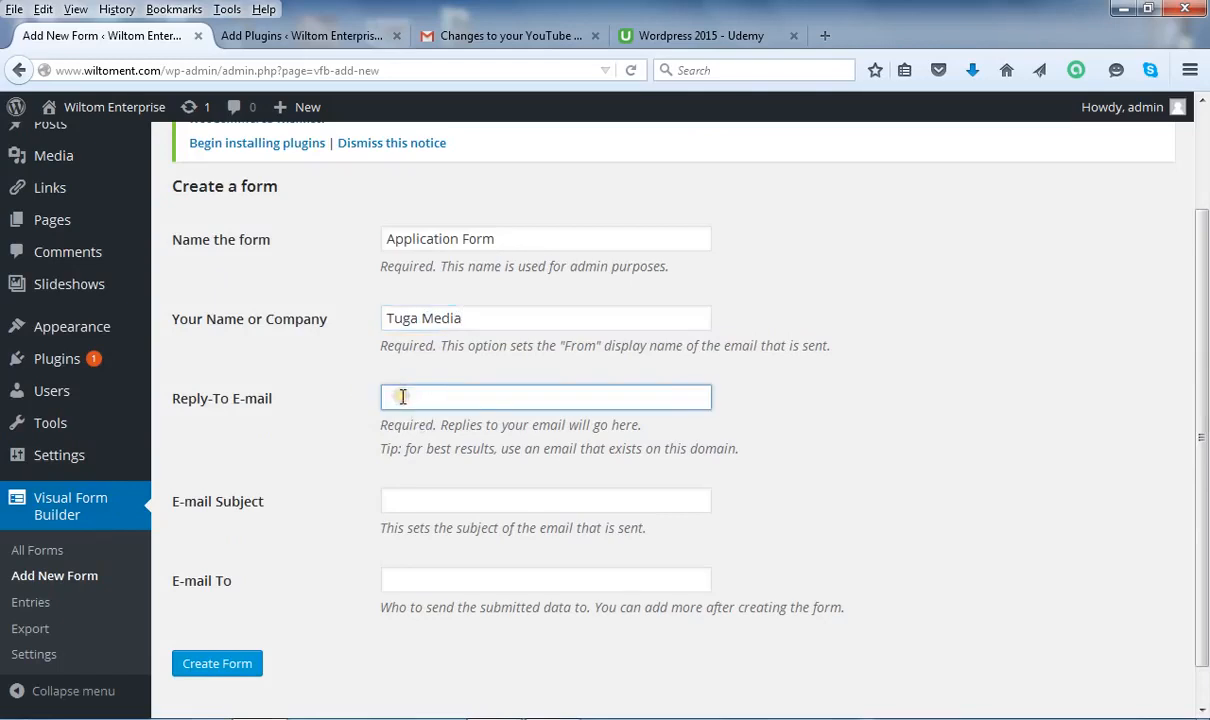
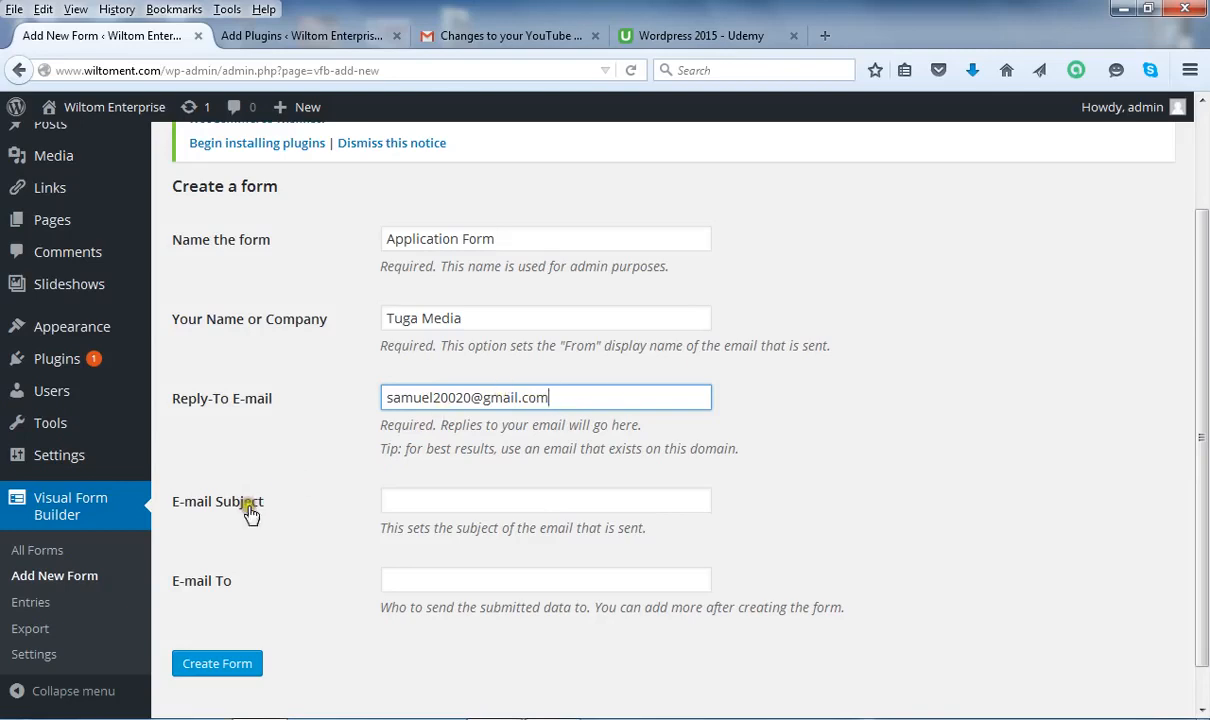
left_click(448, 500)
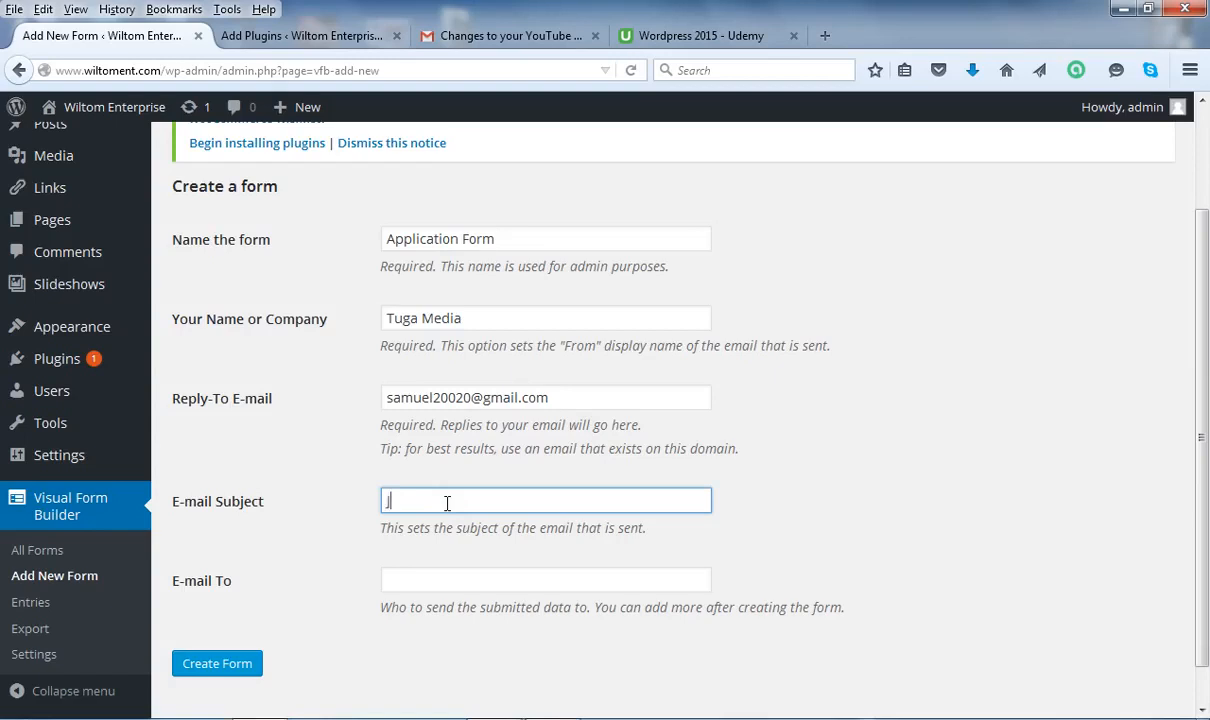
type("Job APPLICATION")
left_click_drag(410, 500, 370, 509)
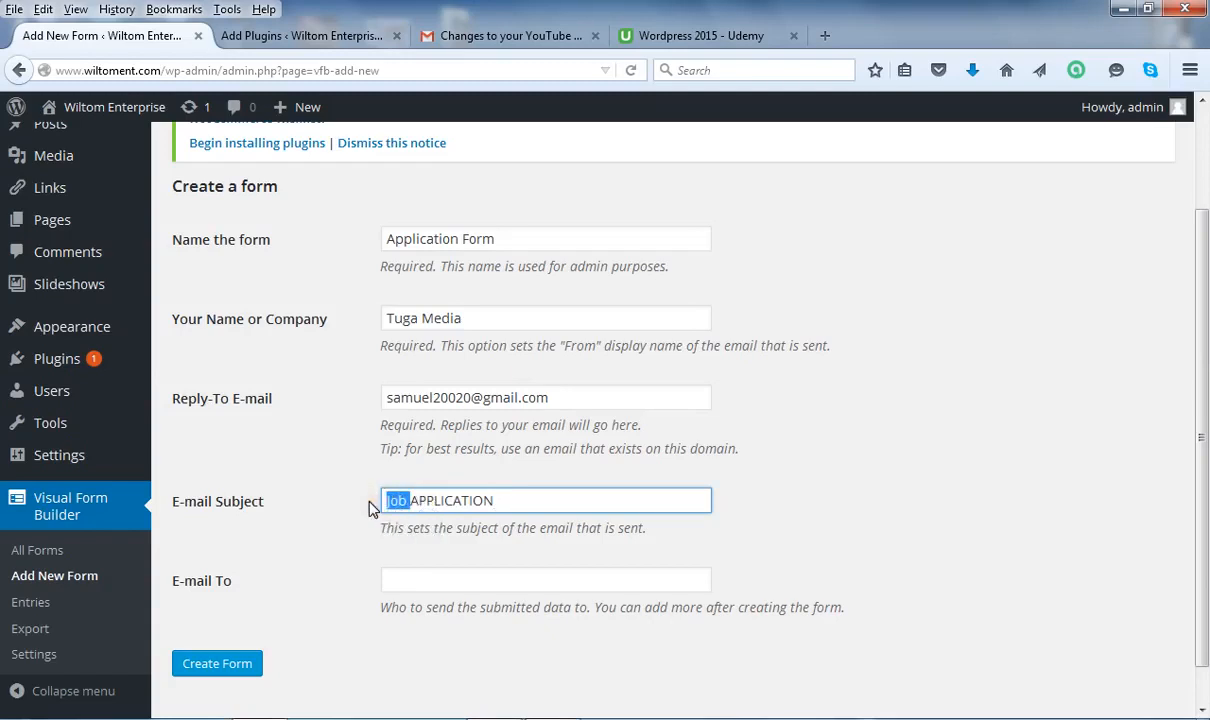
type("JOB")
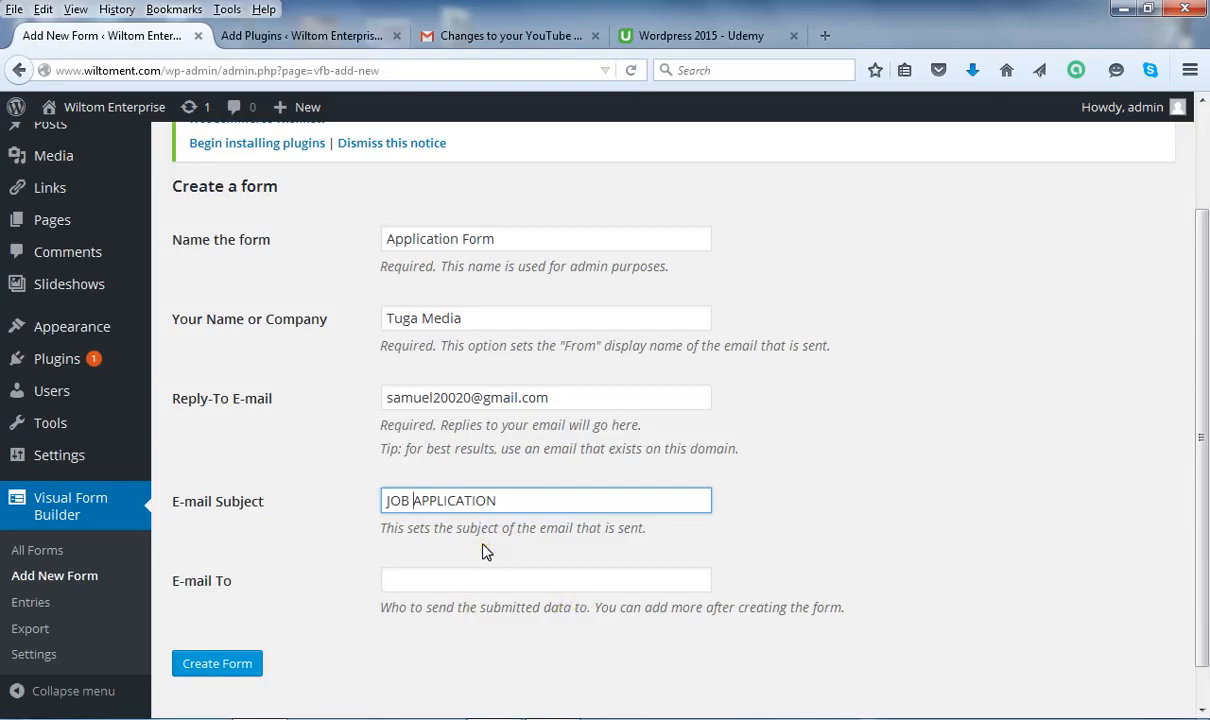
Enter the recipient's e-mail address in E-mail To, fixing typos, and create the form.
left_click(438, 579)
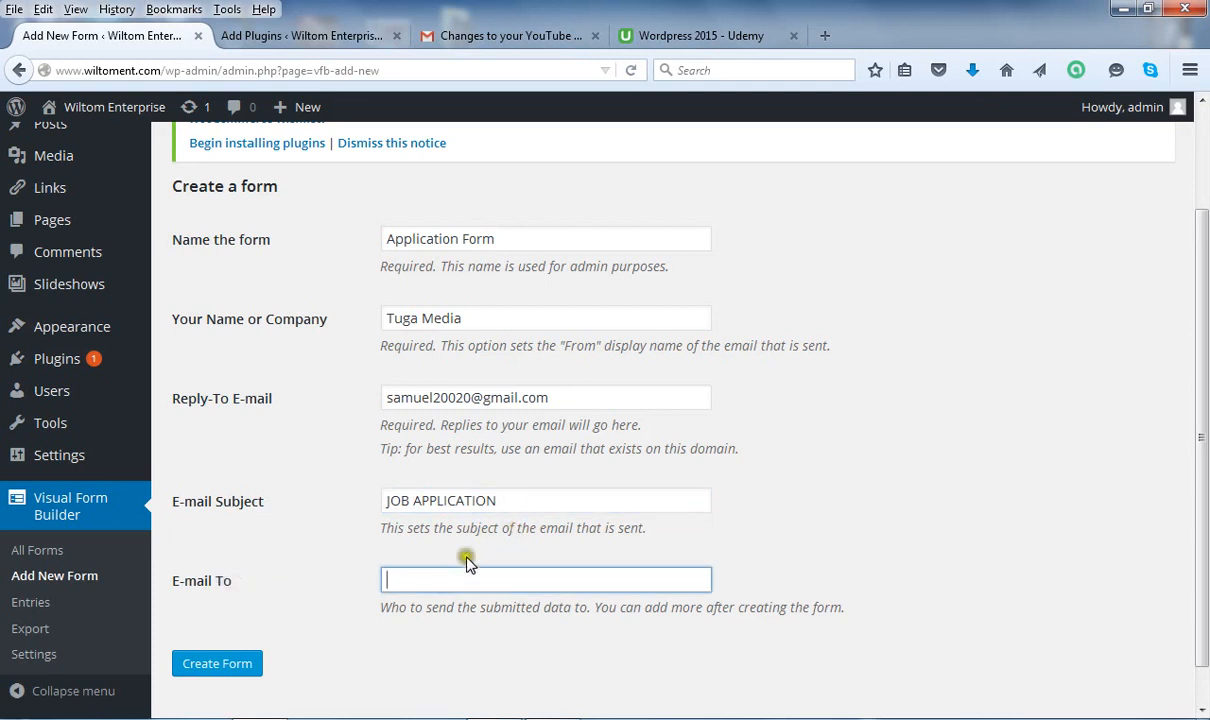
left_click(395, 578)
key("BackSpace")
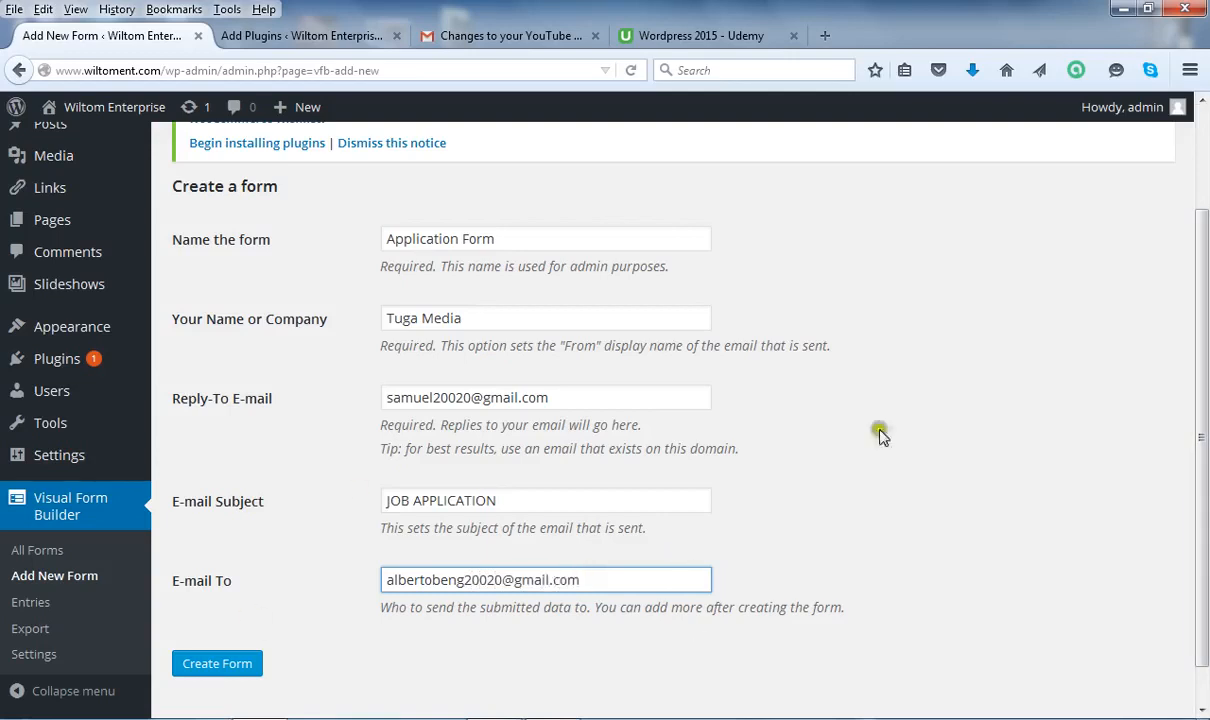
left_click(222, 664)
Create the Application Form and load it in the Visual Form Builder editor.
left_click(236, 668)
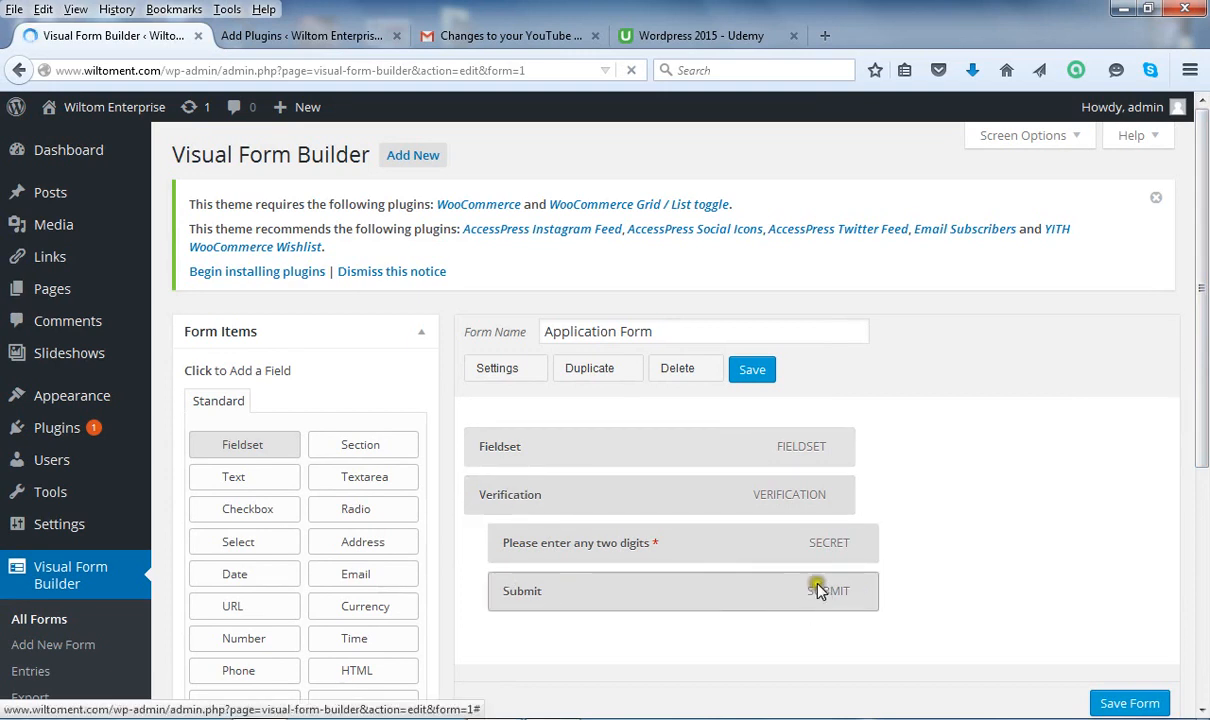
left_click(639, 546)
left_click(639, 545)
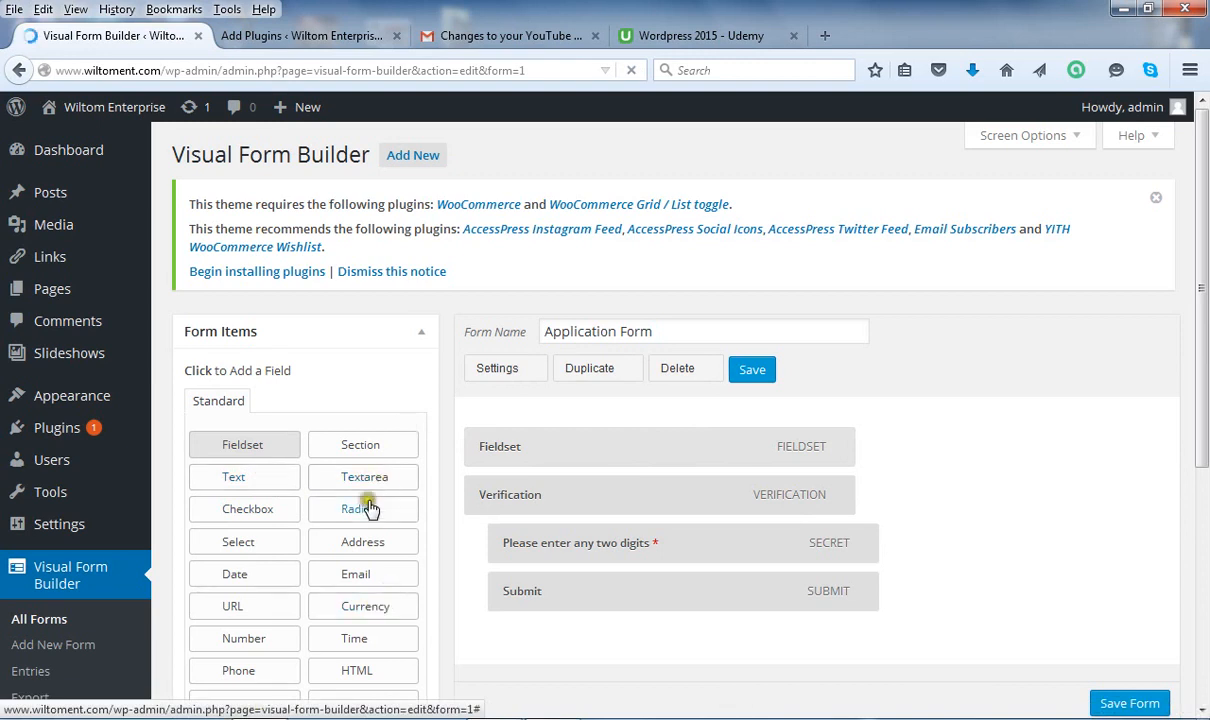
left_click(391, 594)
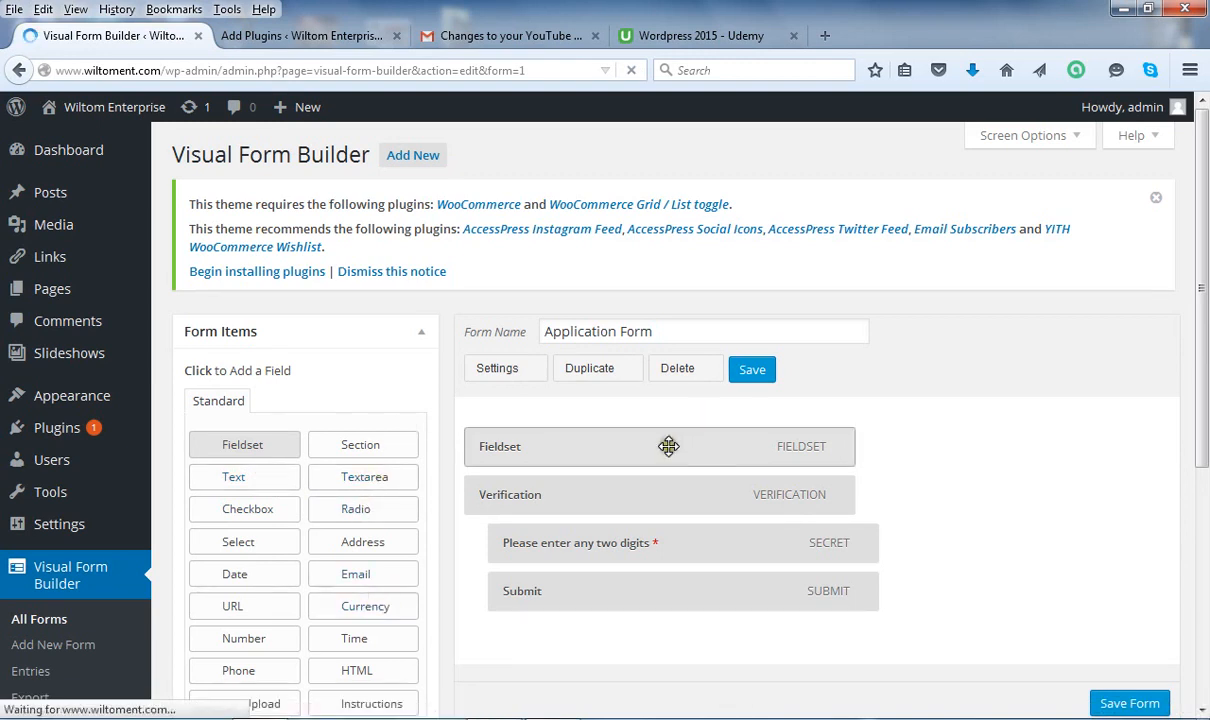
left_click_drag(1206, 362, 1205, 405)
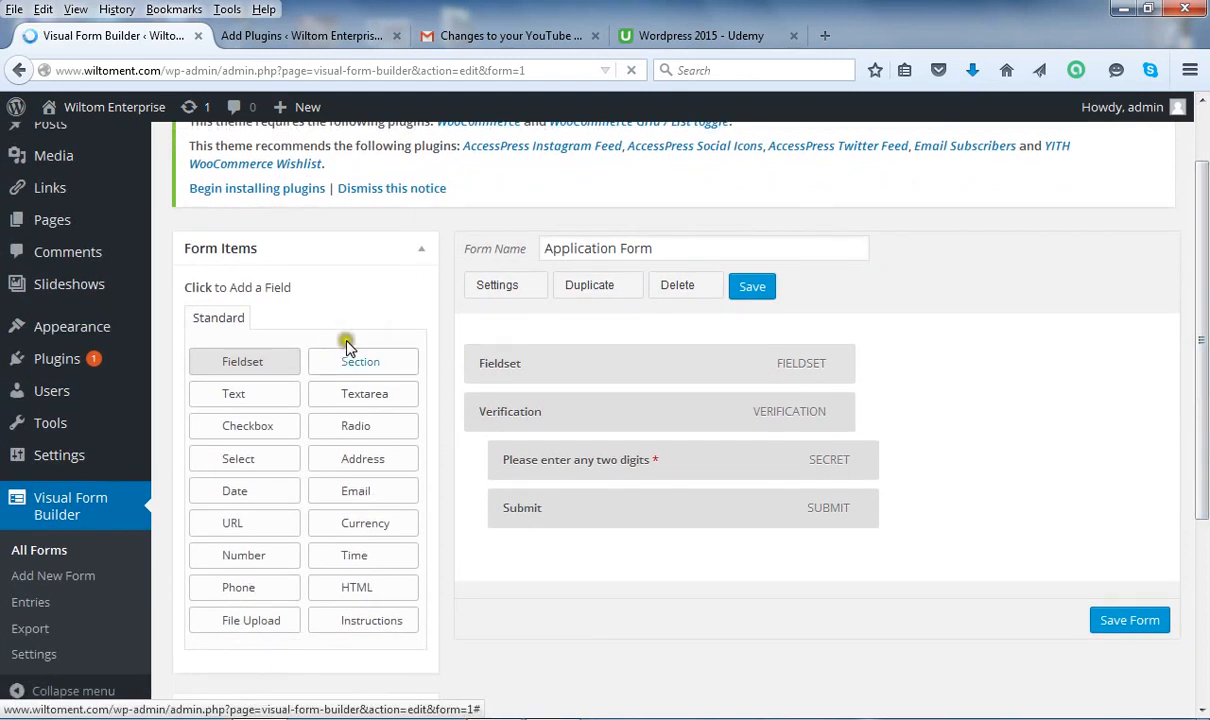
mouse_move(131, 470)
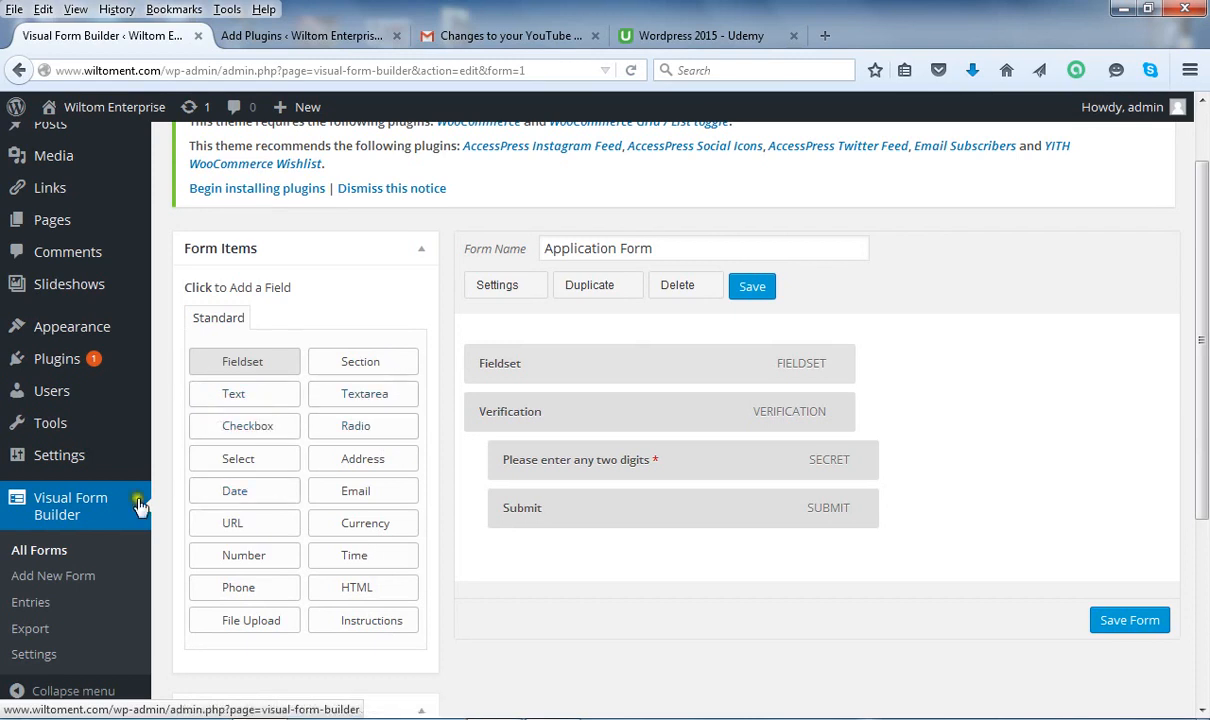
Add two Text fields from Form Items under the Fieldset and expand the first.
left_click(245, 400)
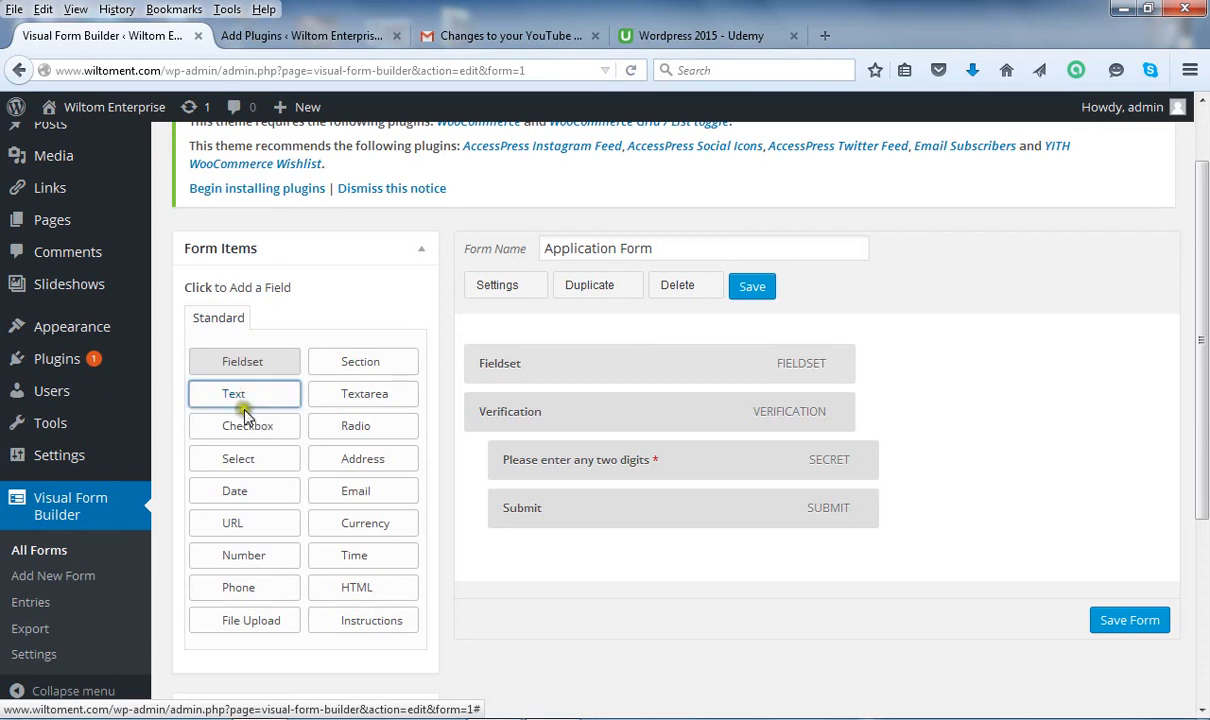
left_click(250, 395)
left_click_drag(250, 394, 497, 389)
left_click(248, 397)
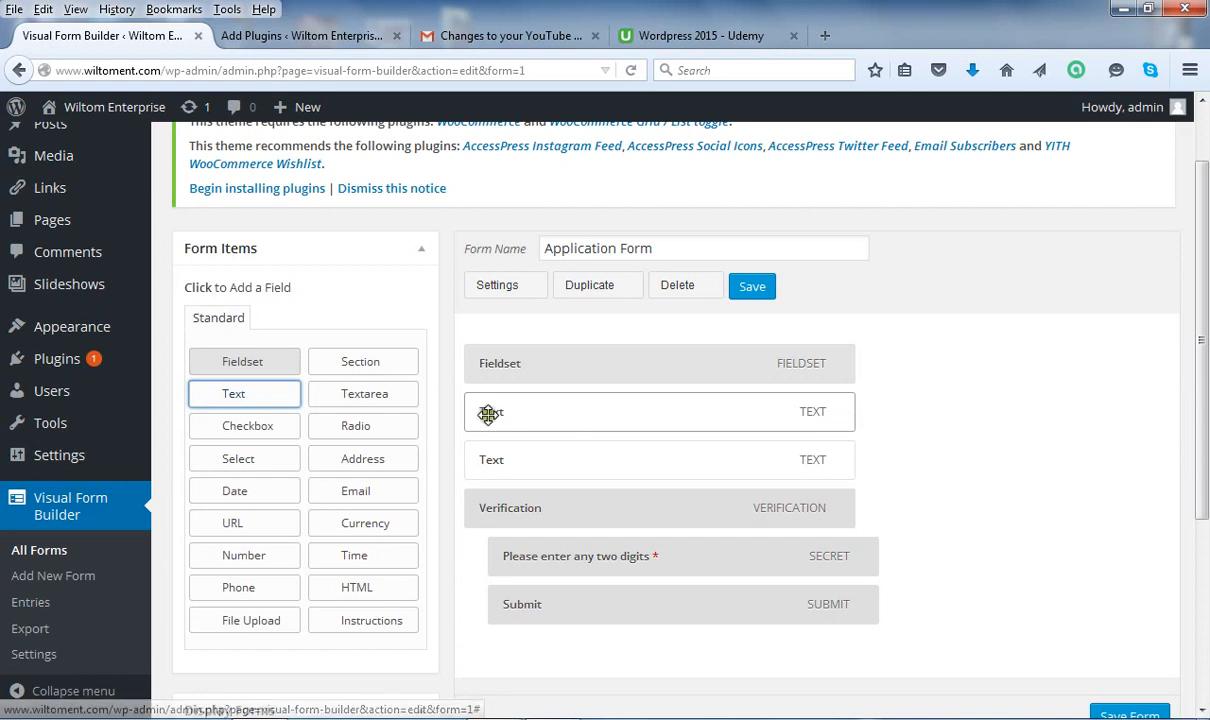
left_click(840, 416)
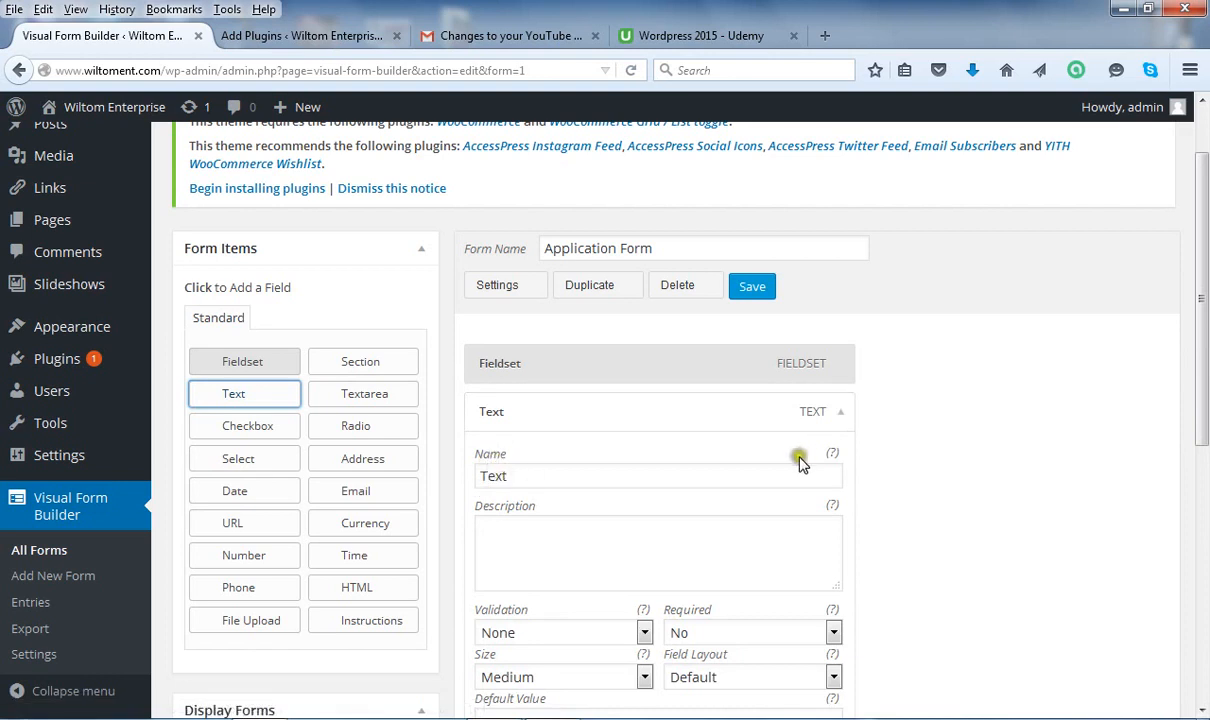
Name the first Text field 'Your Name' and set its Required option to No.
mouse_move(833, 457)
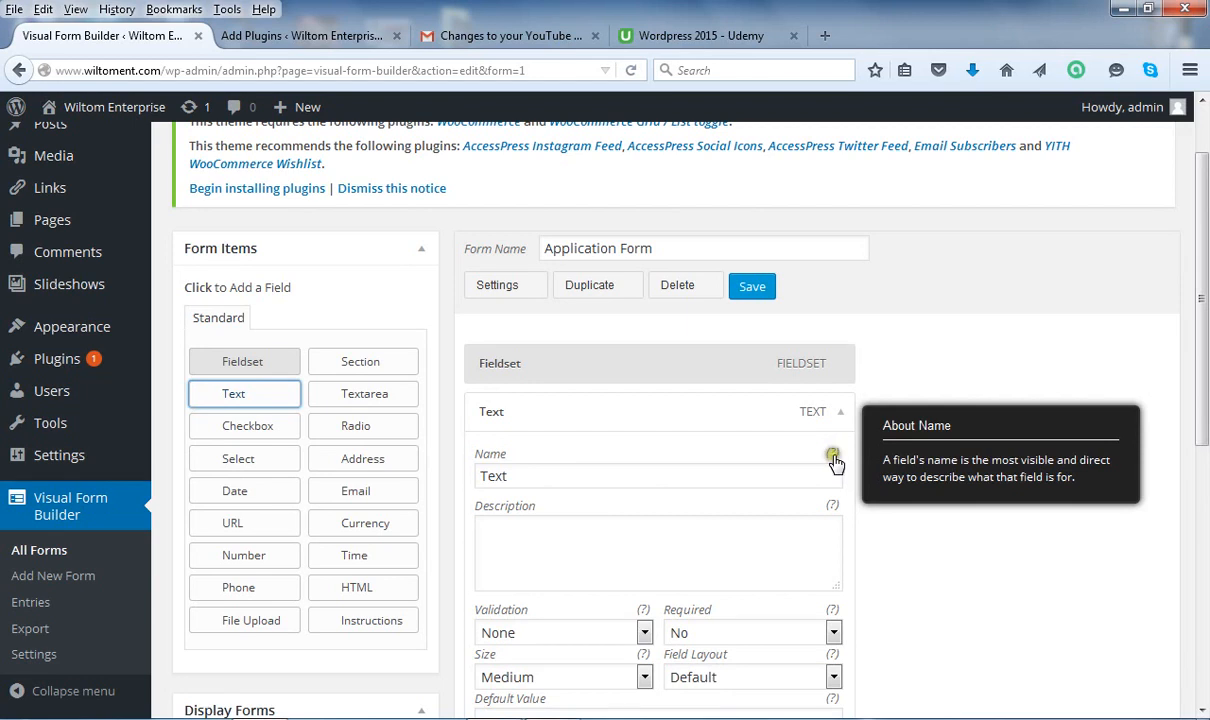
left_click_drag(578, 473, 437, 470)
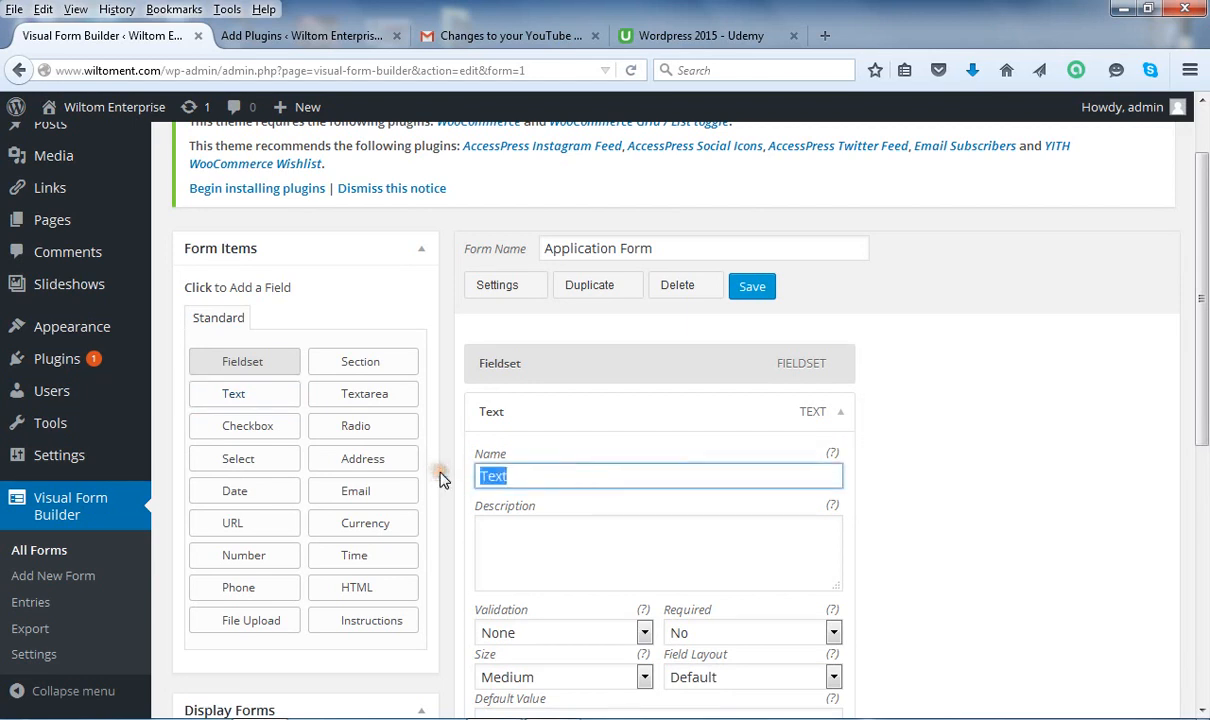
type("Your Name")
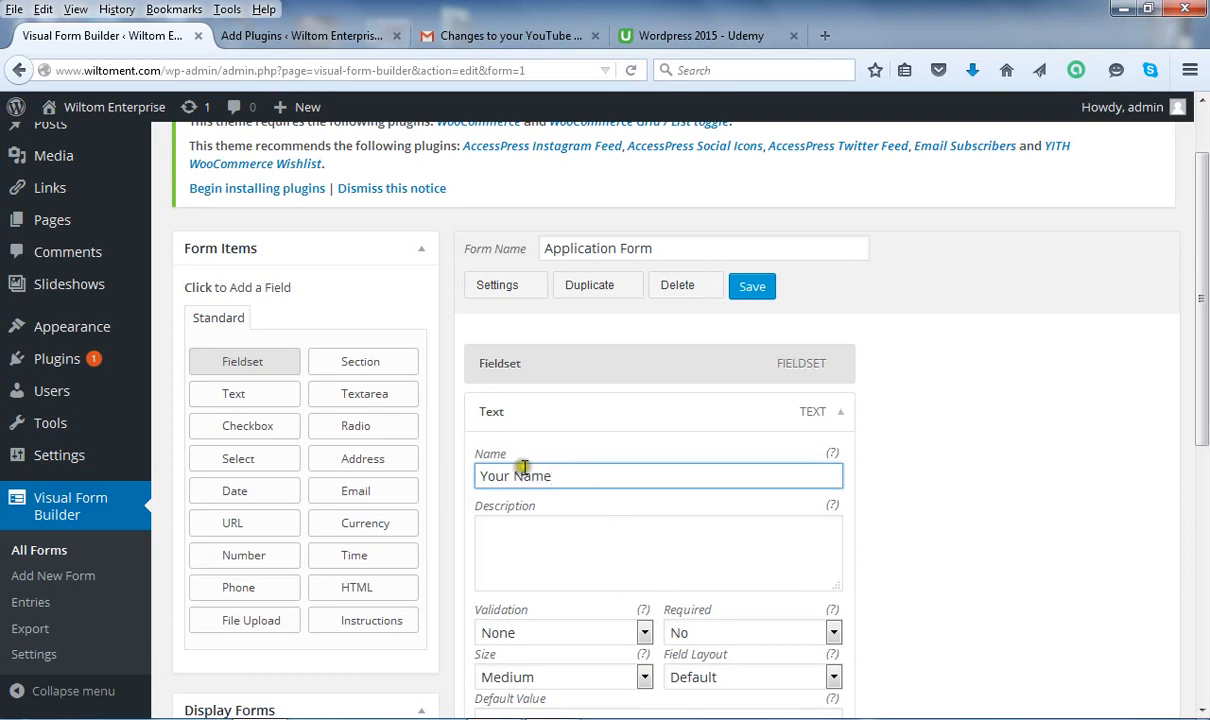
left_click_drag(1205, 345, 1205, 458)
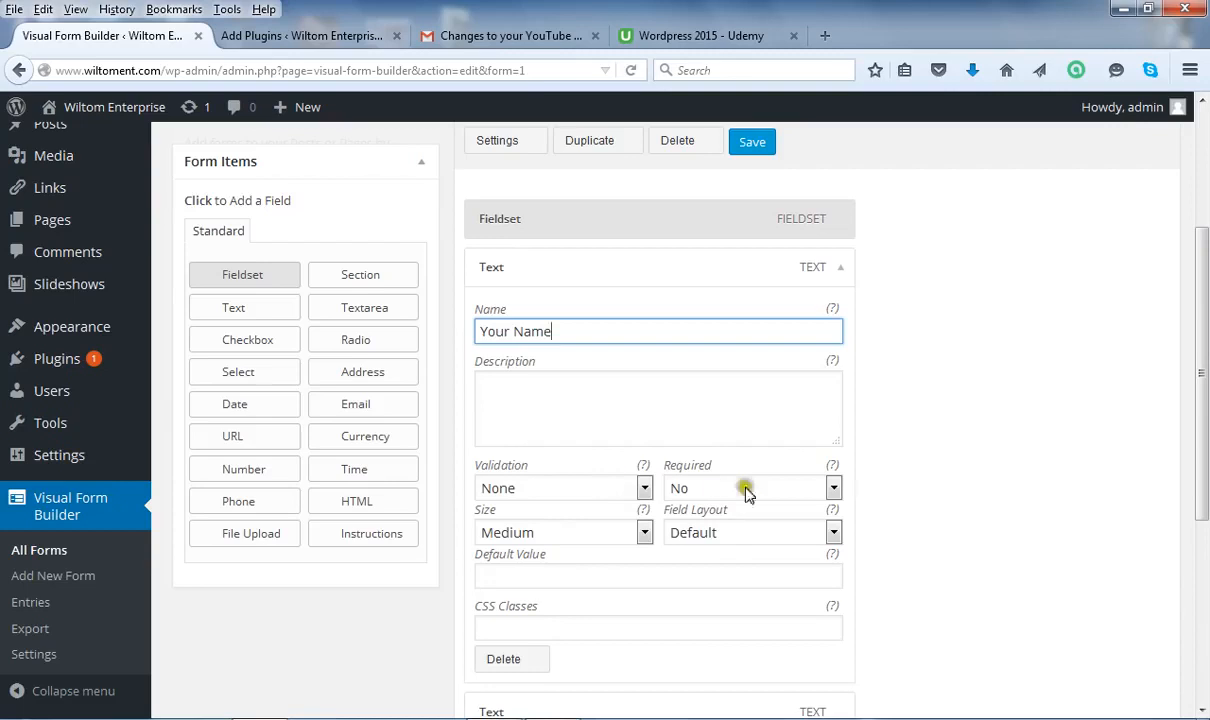
left_click(830, 488)
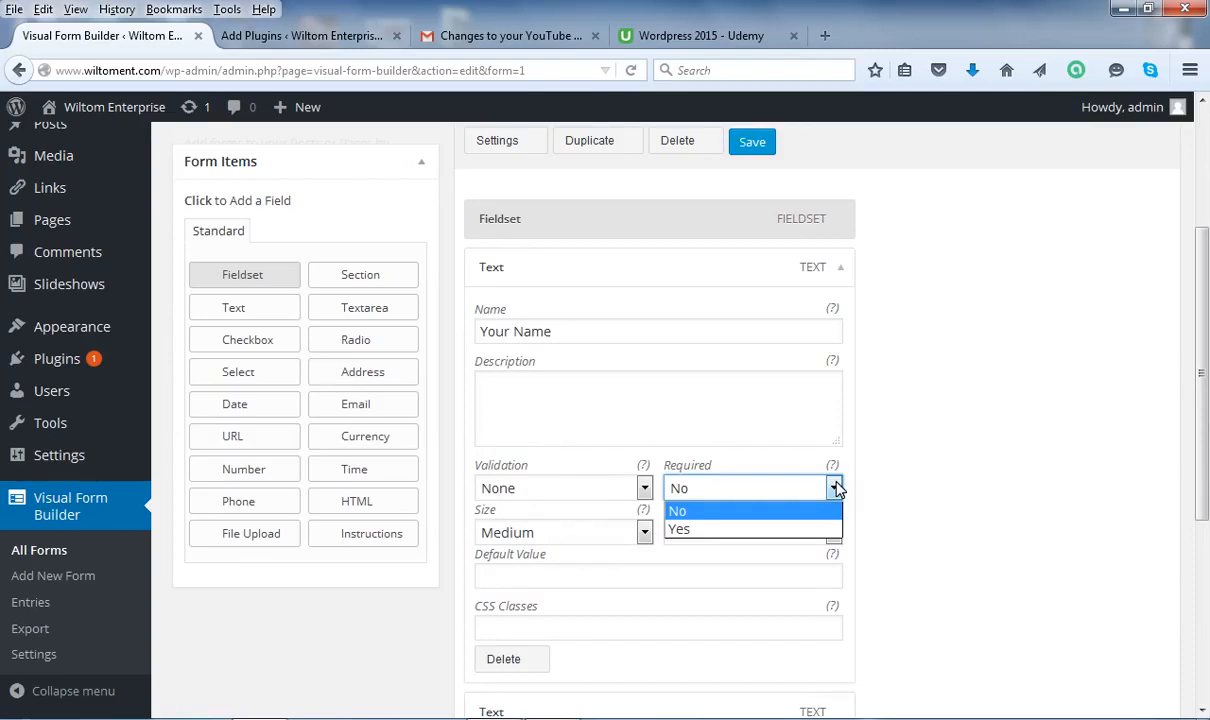
left_click(783, 513)
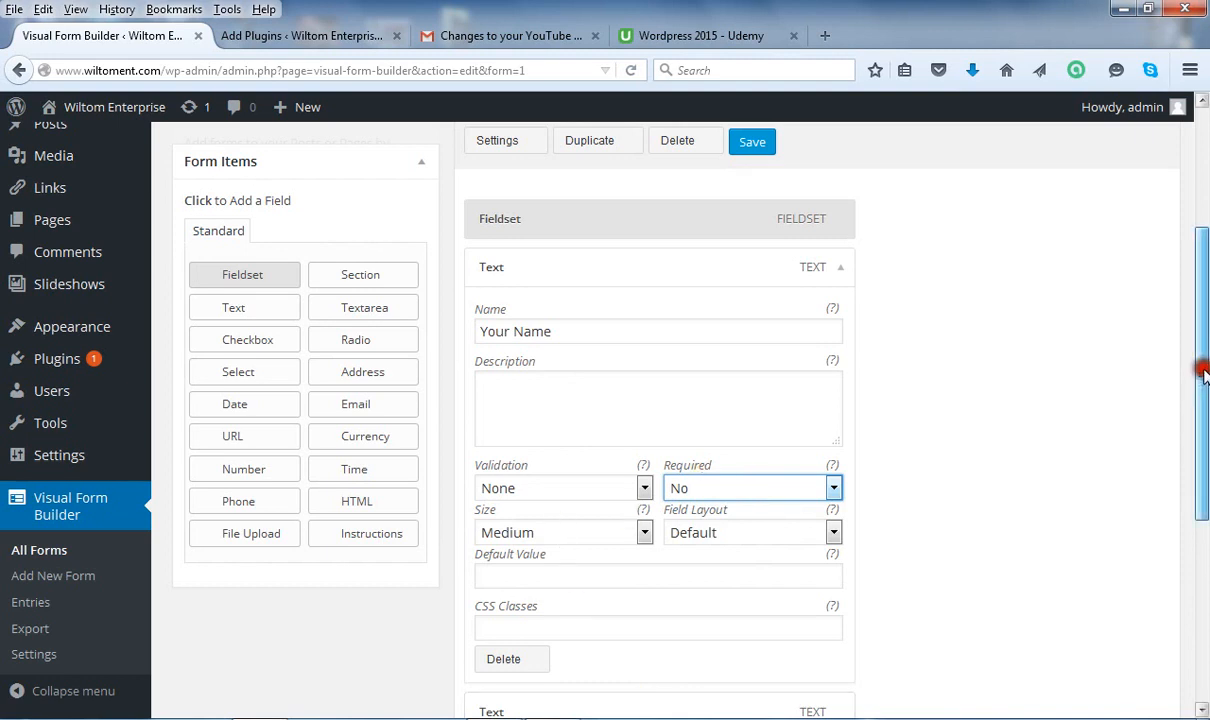
left_click_drag(1204, 370, 1204, 397)
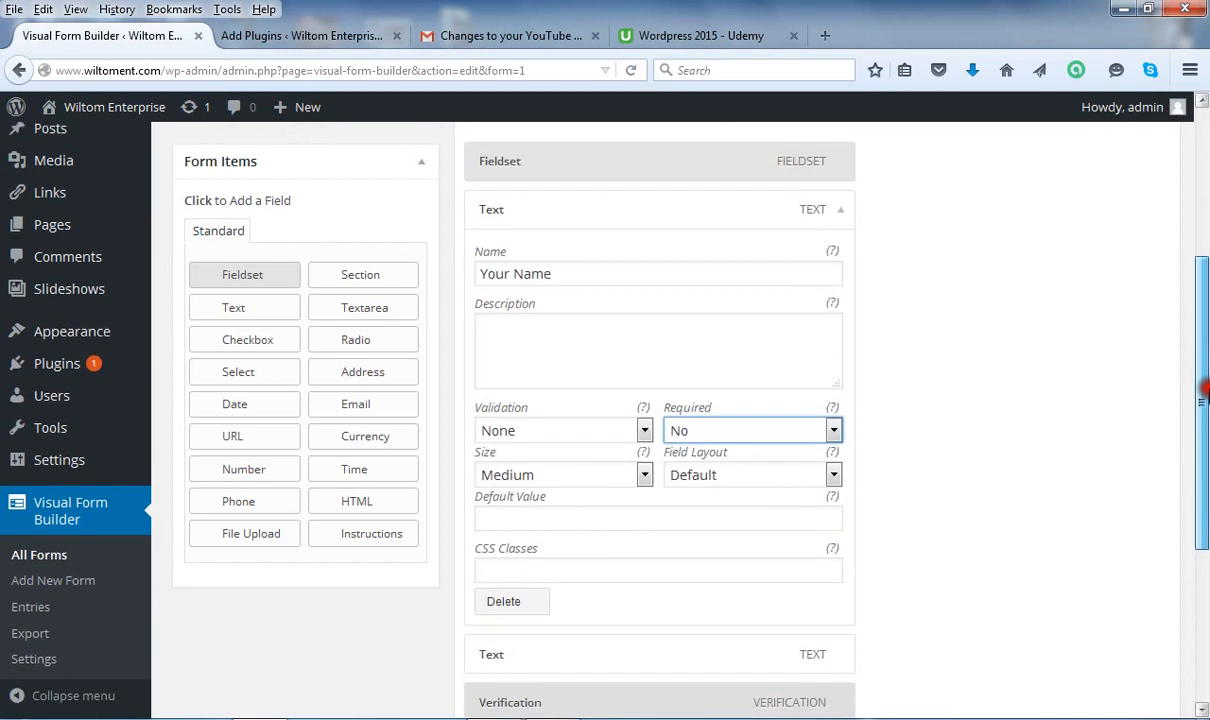
left_click_drag(1205, 395, 1205, 320)
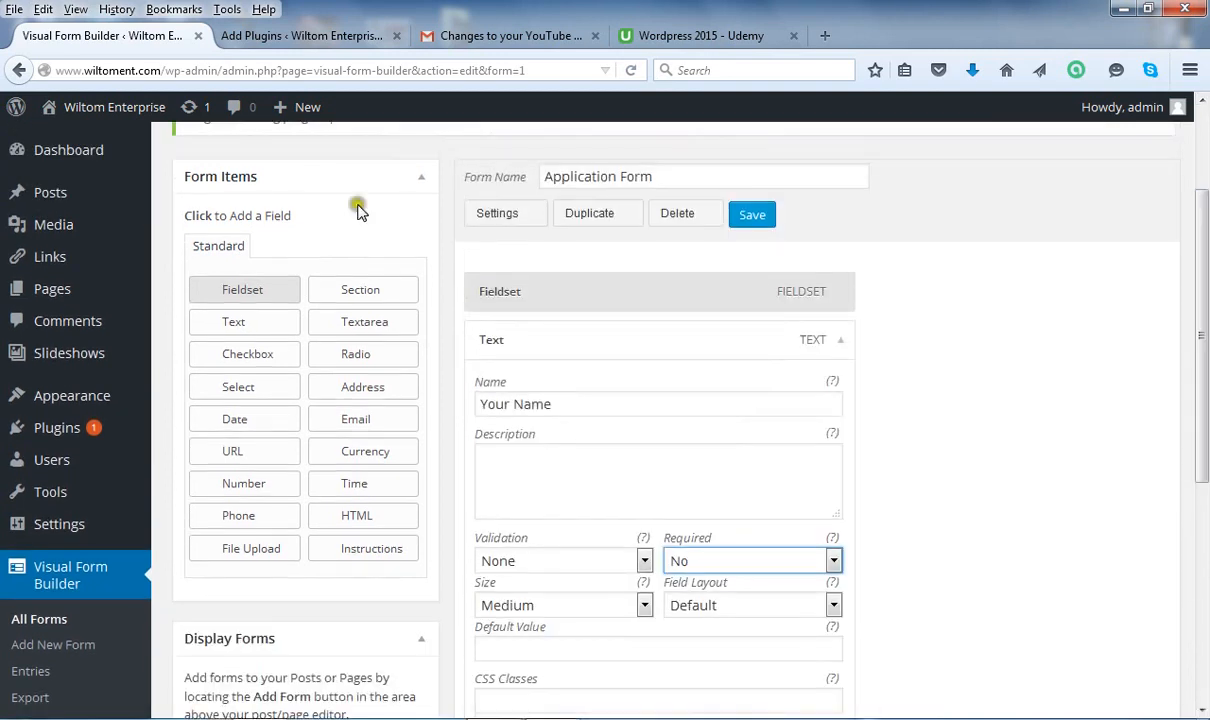
Save the Application Form with the Your Name field.
left_click(752, 218)
left_click(828, 249)
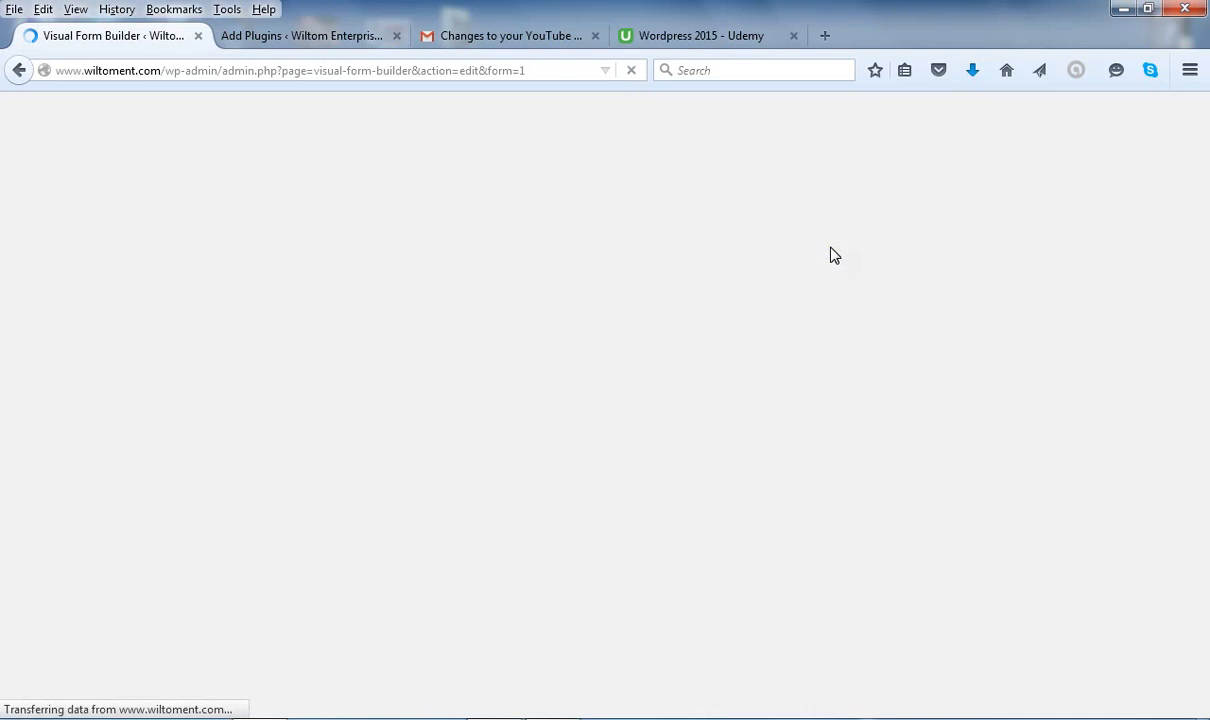
left_click(829, 248)
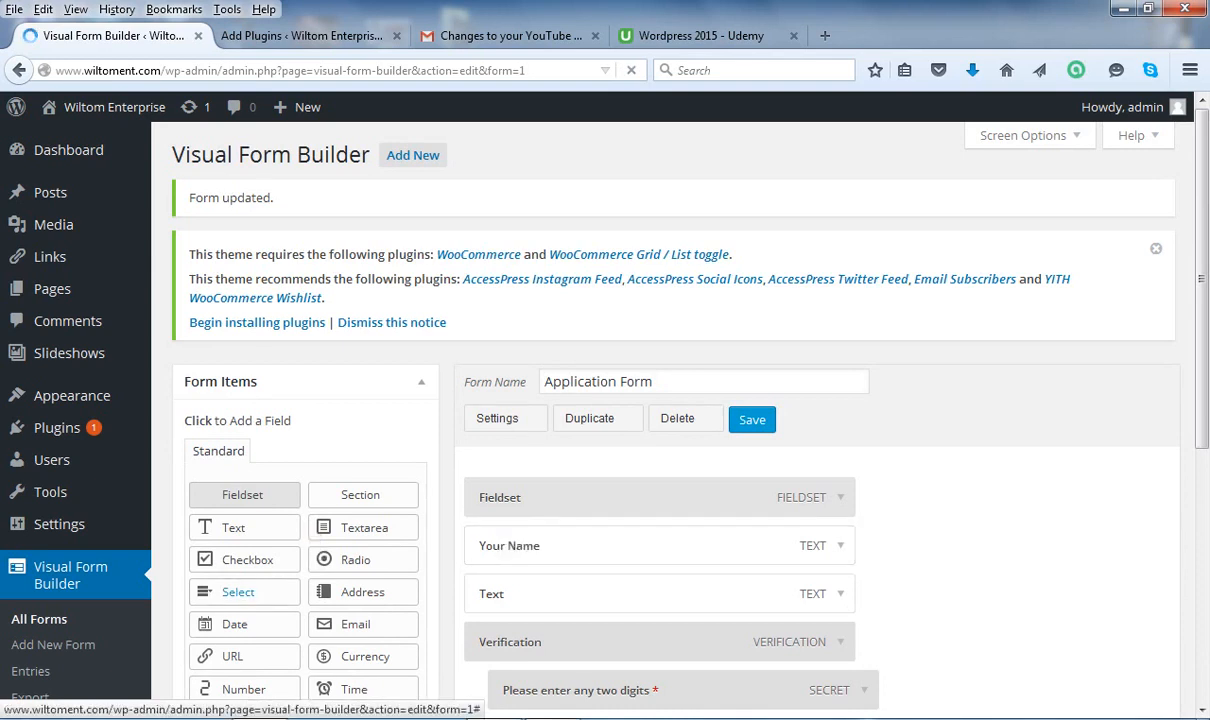
Expand the second Text field and clear its default 'Text' name.
left_click(240, 592)
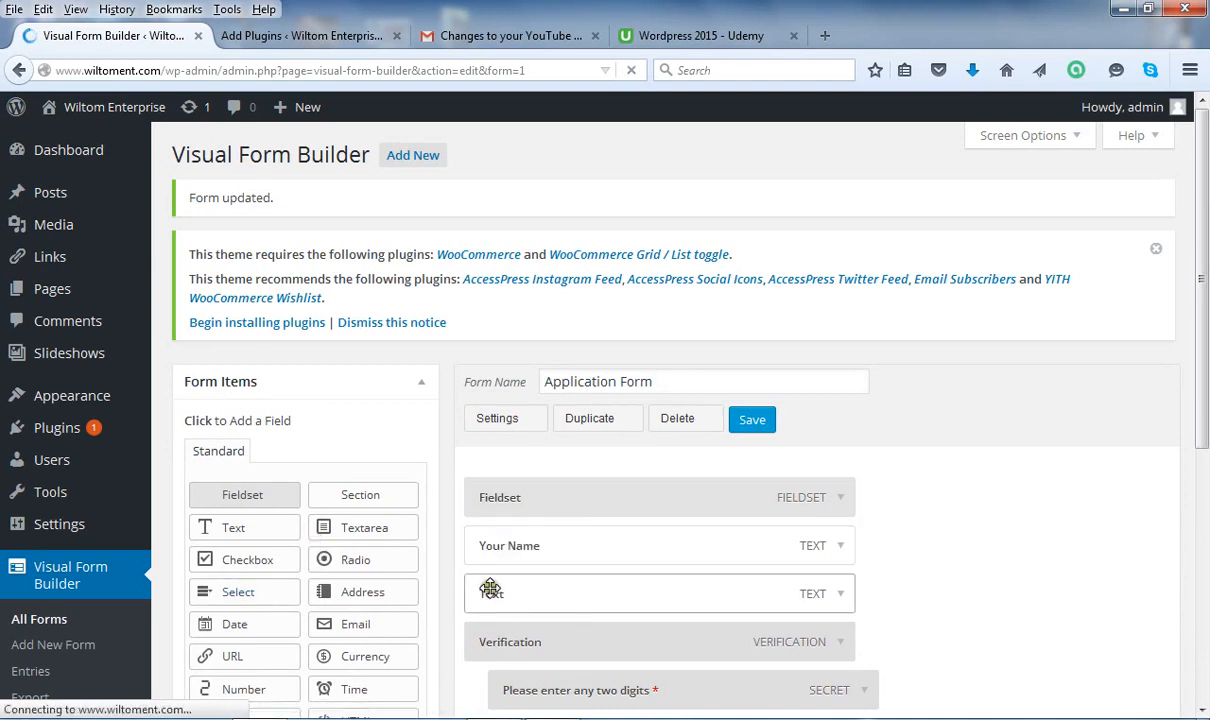
left_click(841, 595)
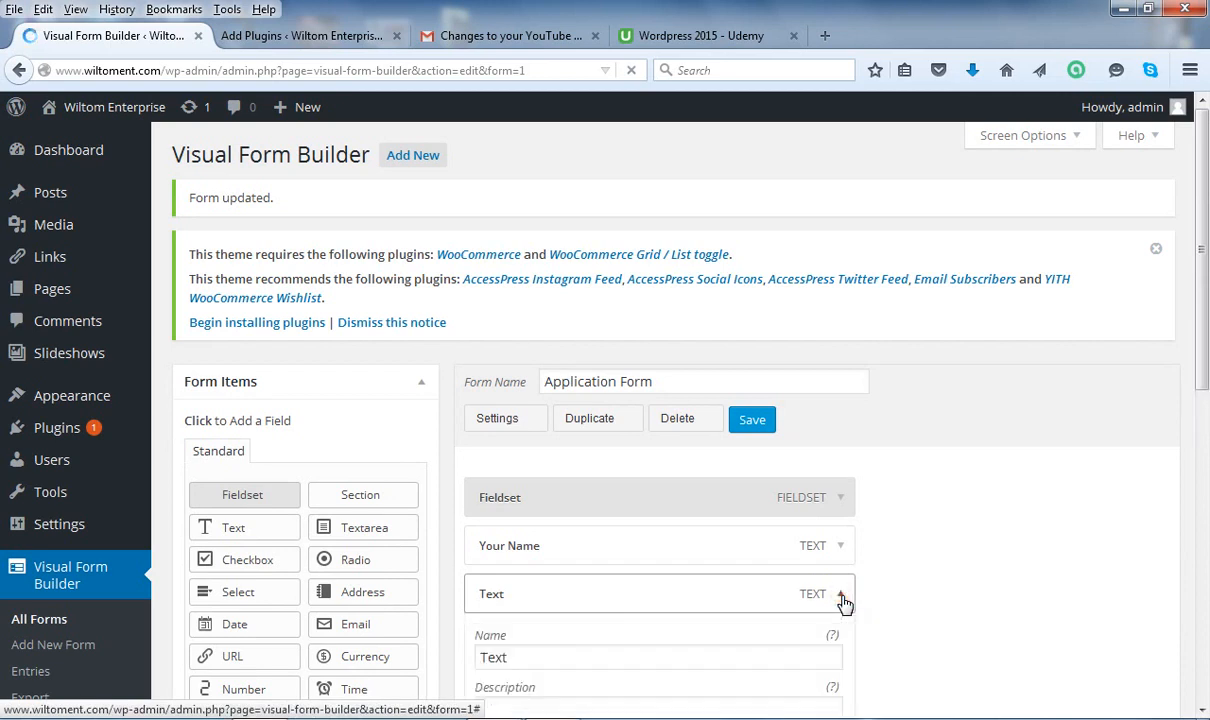
left_click_drag(1204, 200, 1206, 330)
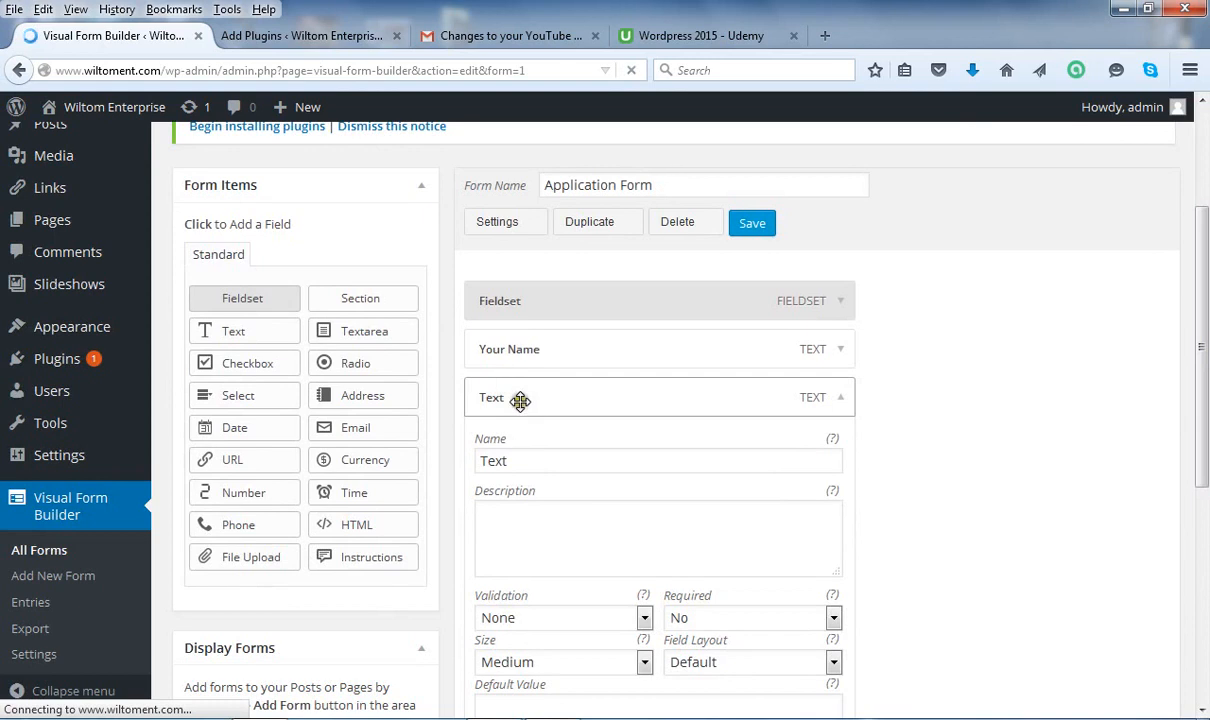
left_click_drag(516, 460, 478, 462)
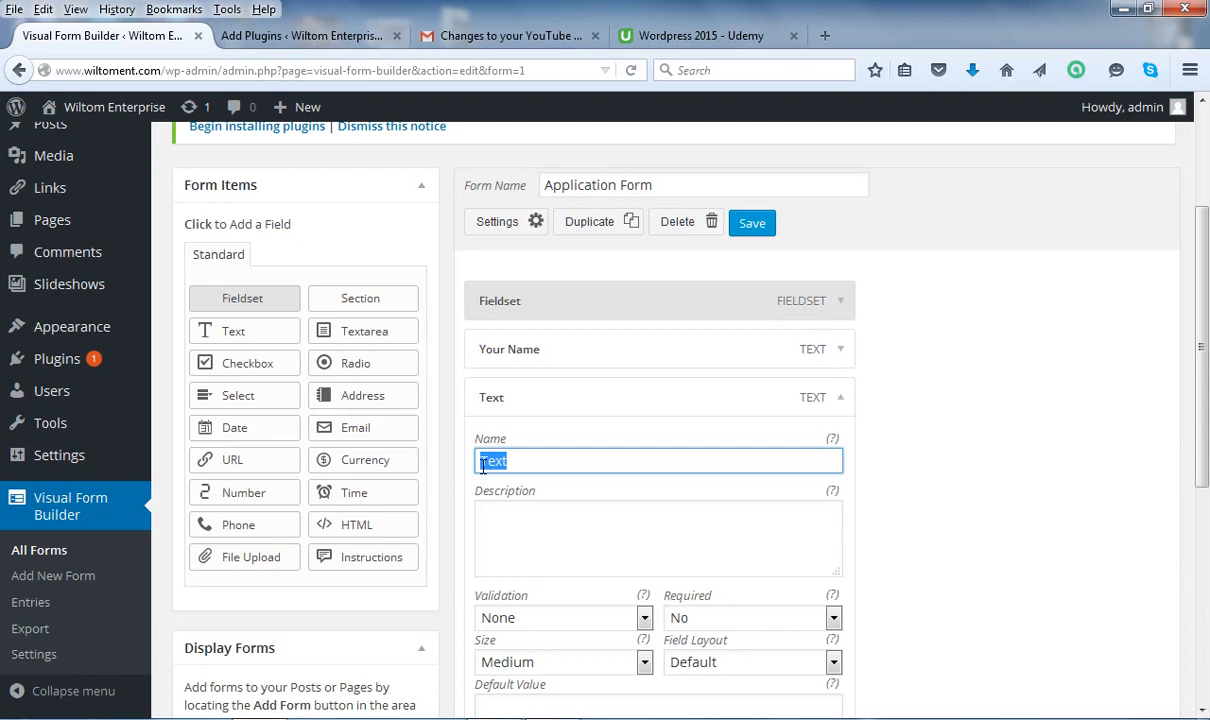
key("BackSpace")
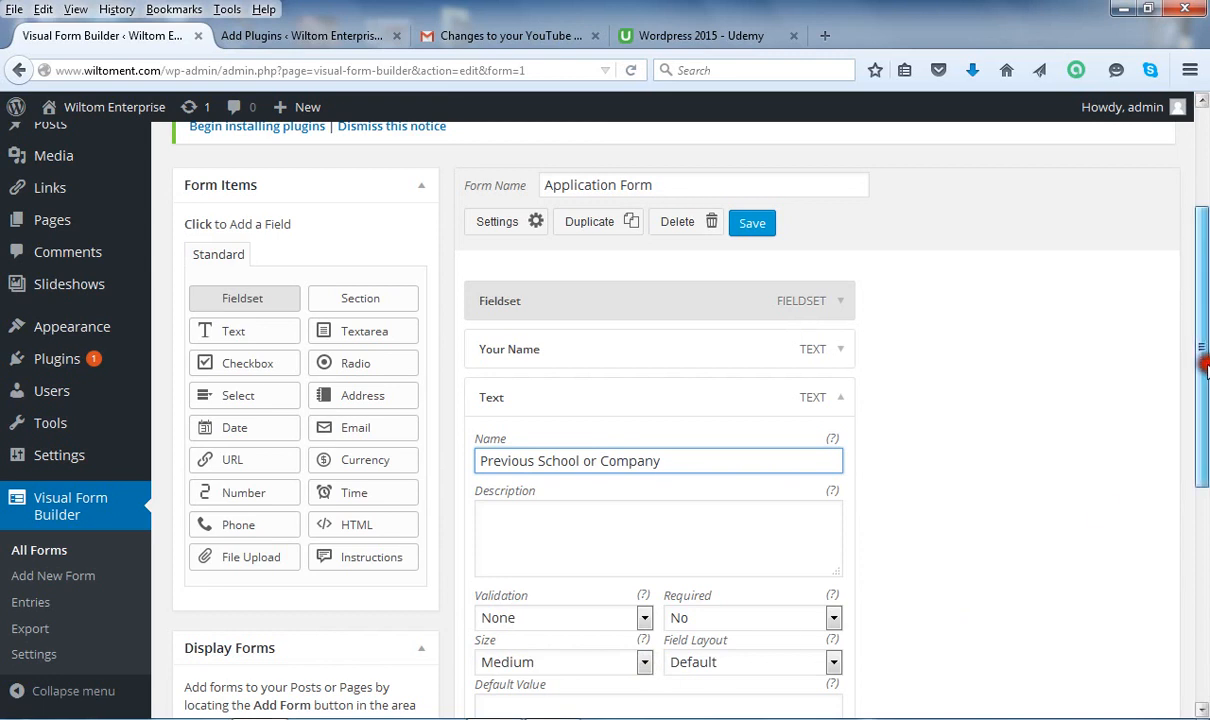
scroll(1100, 405, "down", 1)
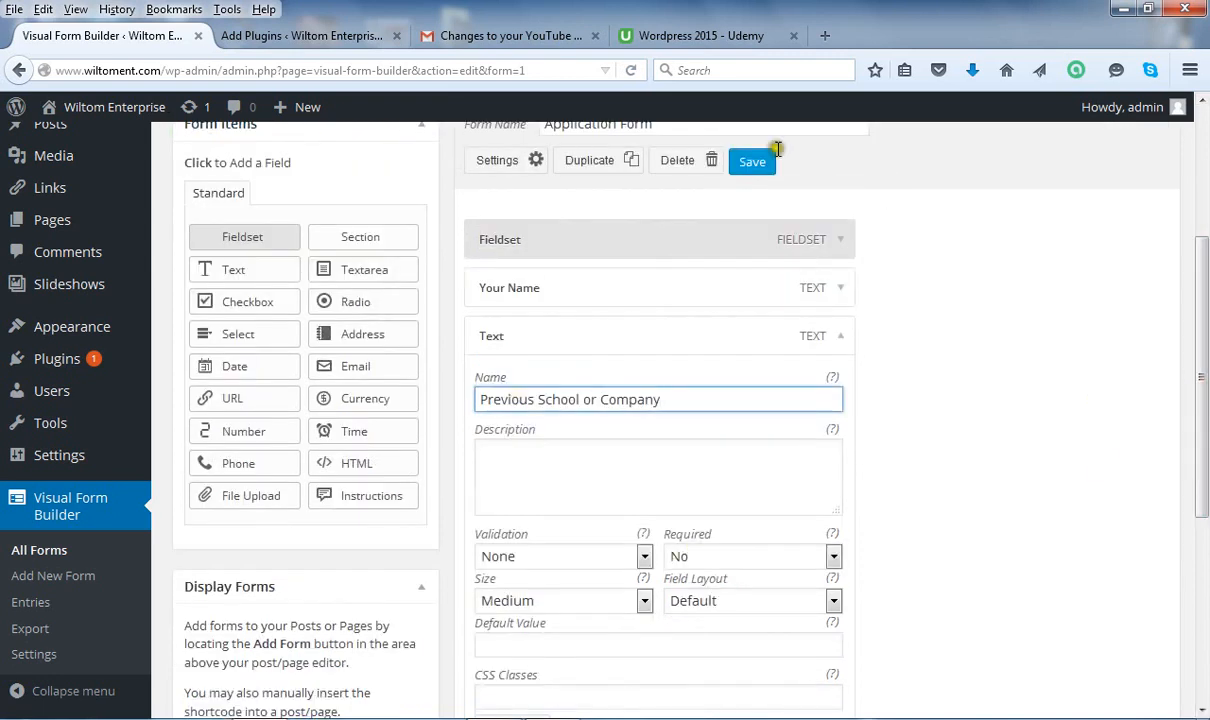
Save the form so the field reads 'Previous School or Company'.
left_click(750, 161)
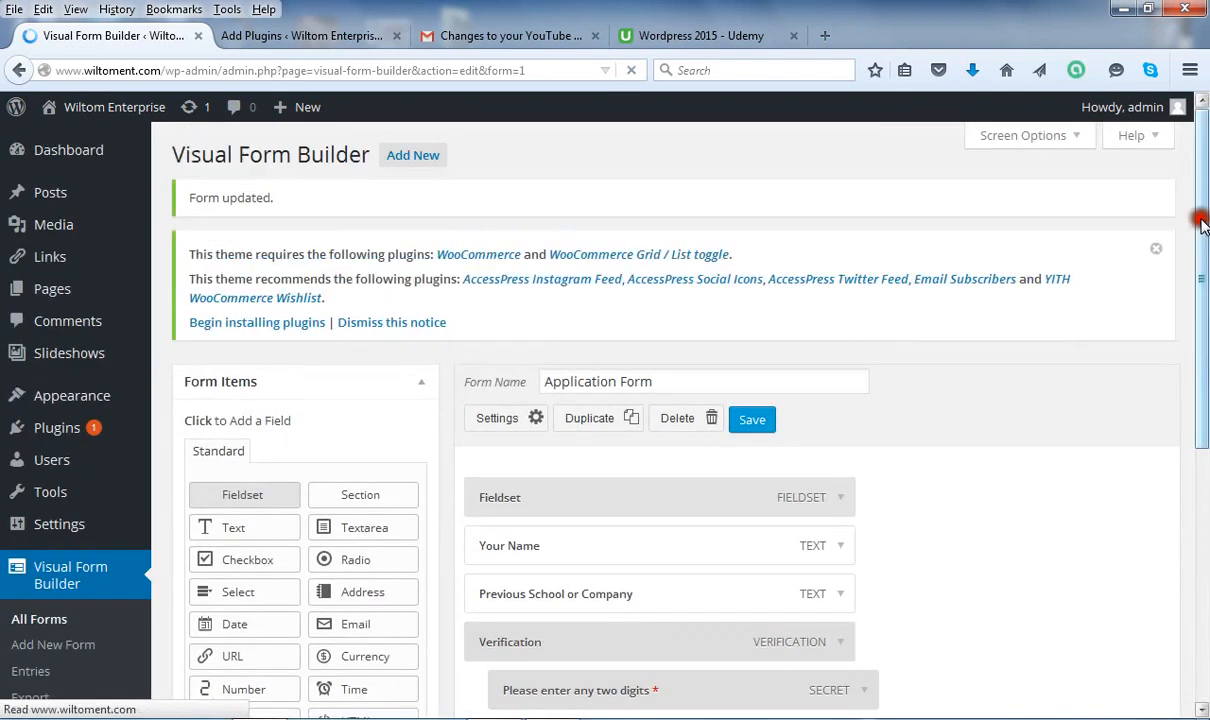
left_click_drag(1202, 224, 1204, 317)
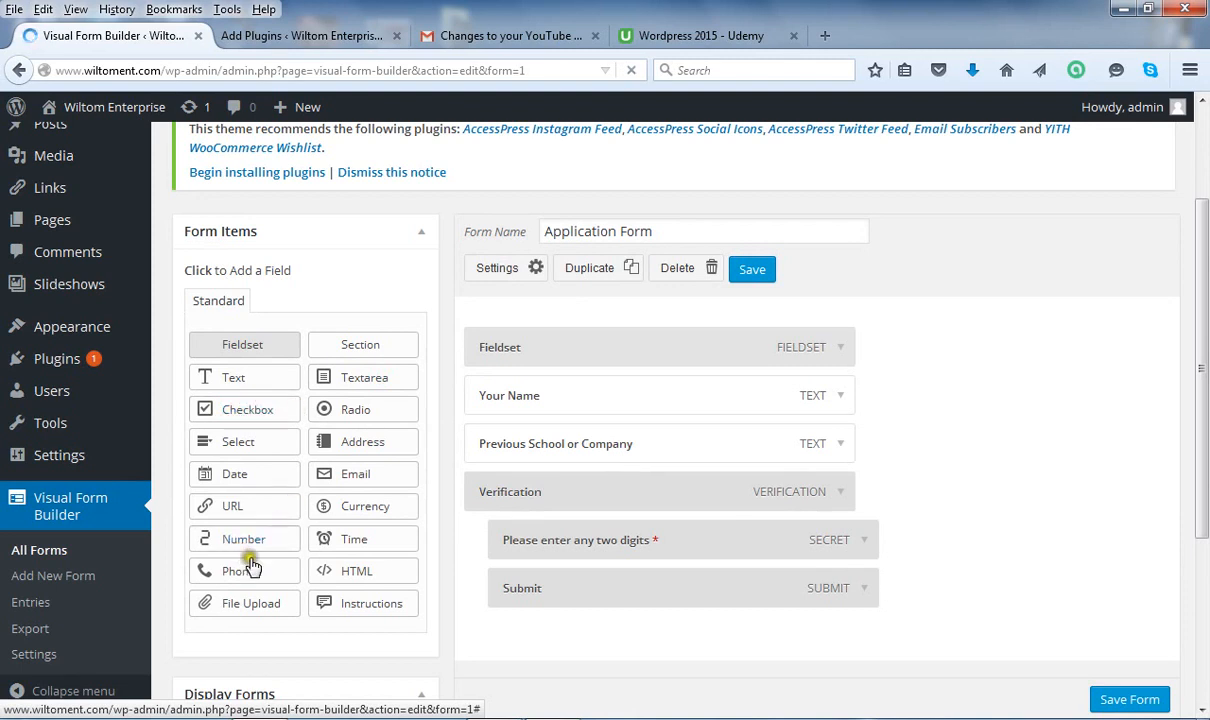
Append an Email field from Form Items, just above the Verification section.
left_click(365, 479)
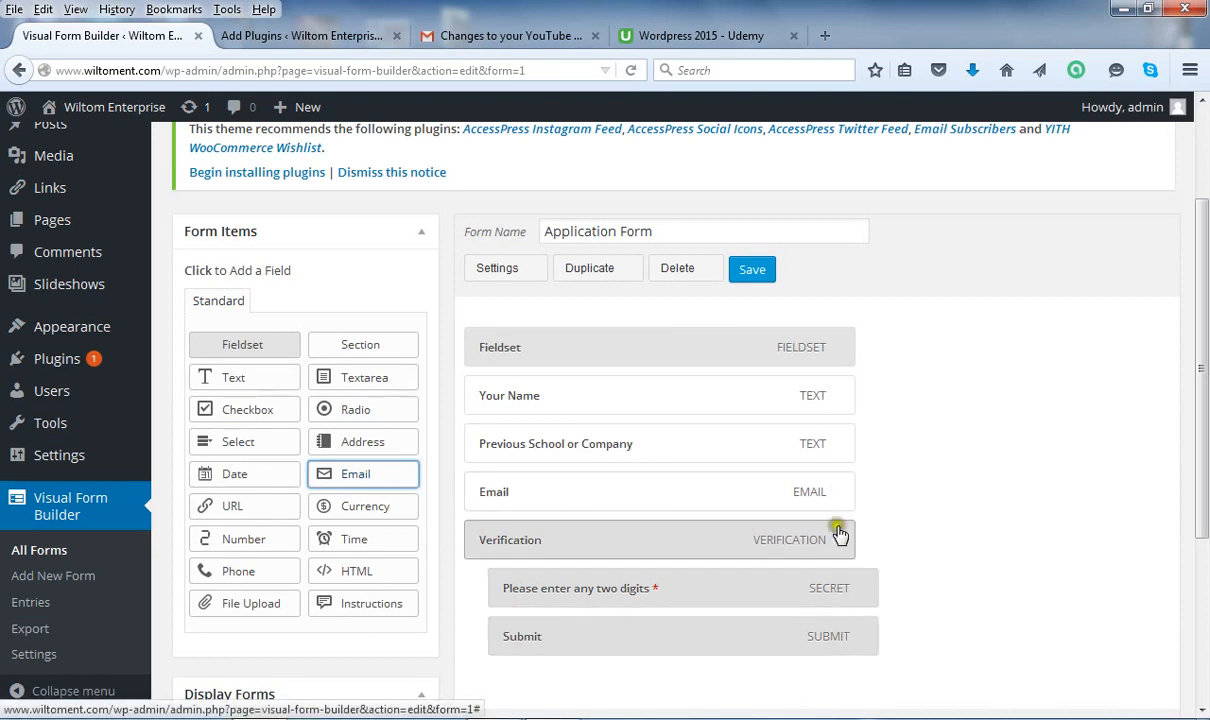
Set the Email field's Required option to Yes and save the form.
left_click(843, 493)
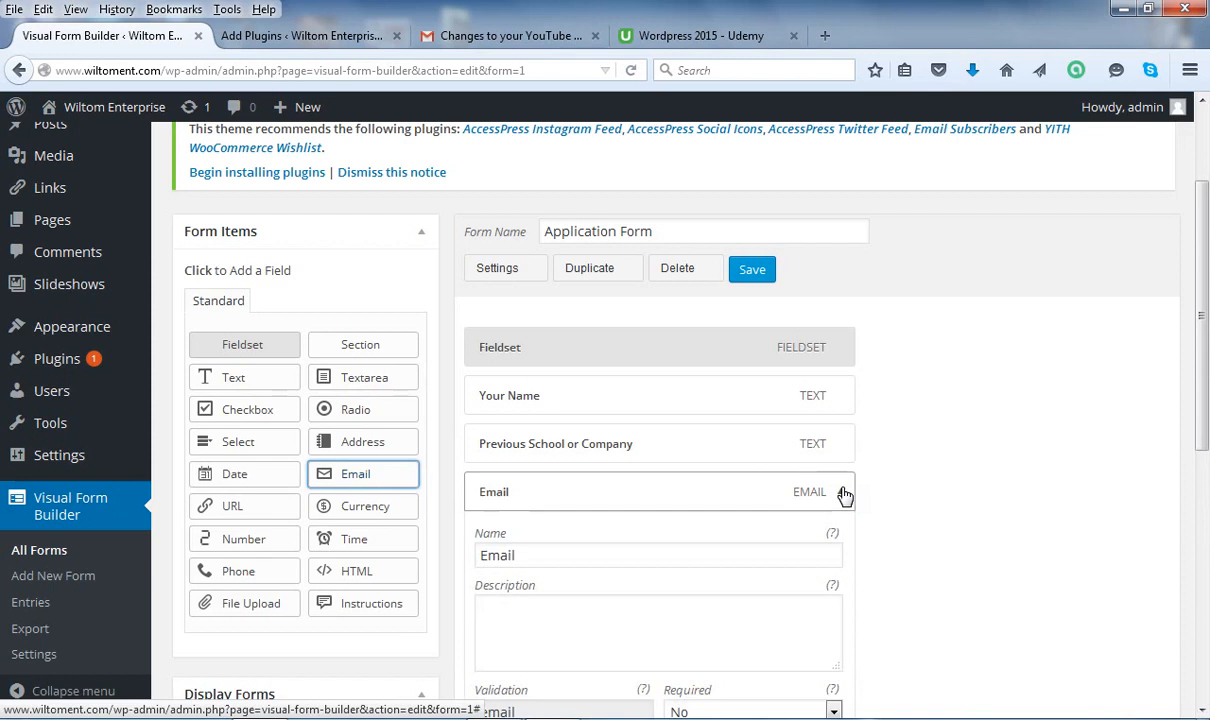
scroll(1177, 293, "down", 3)
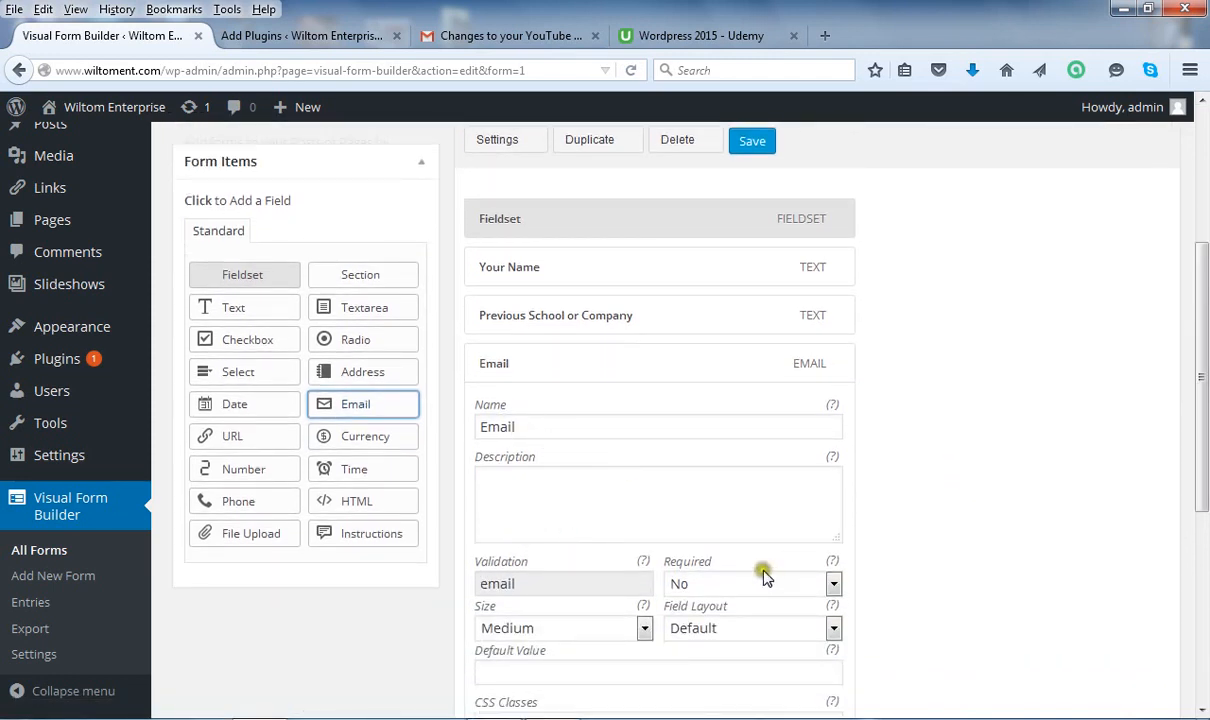
left_click(832, 583)
left_click(775, 627)
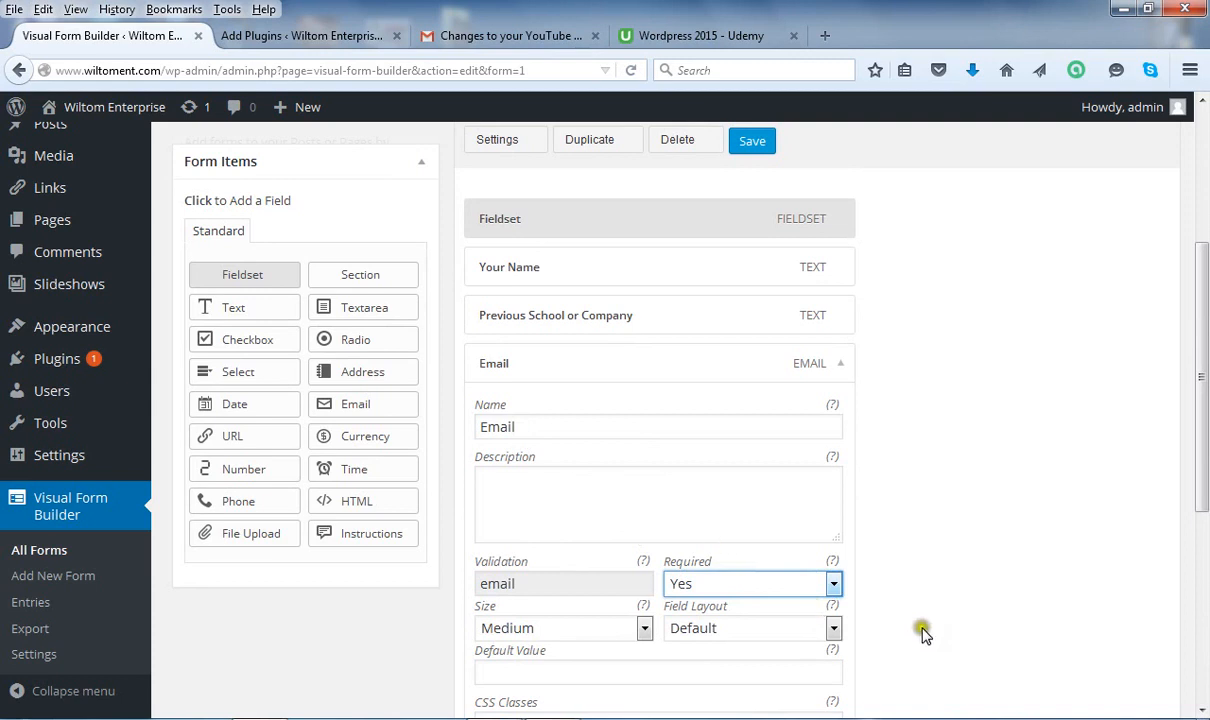
left_click_drag(1205, 450, 1205, 390)
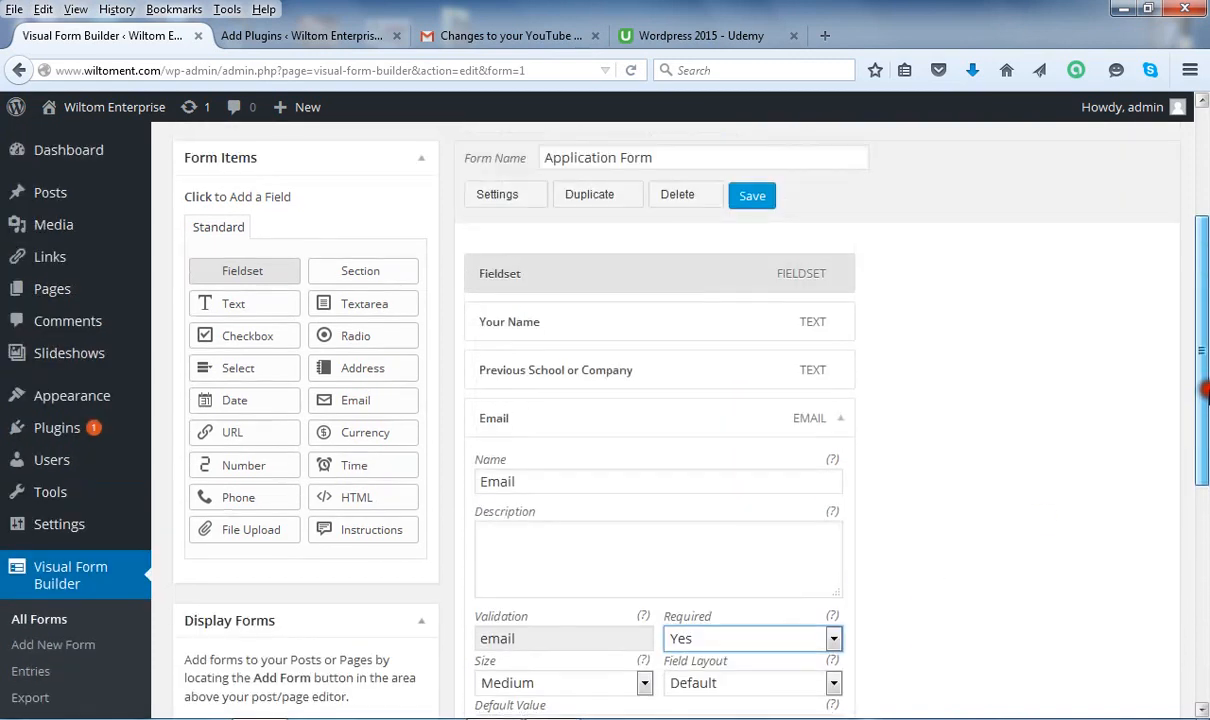
left_click(751, 195)
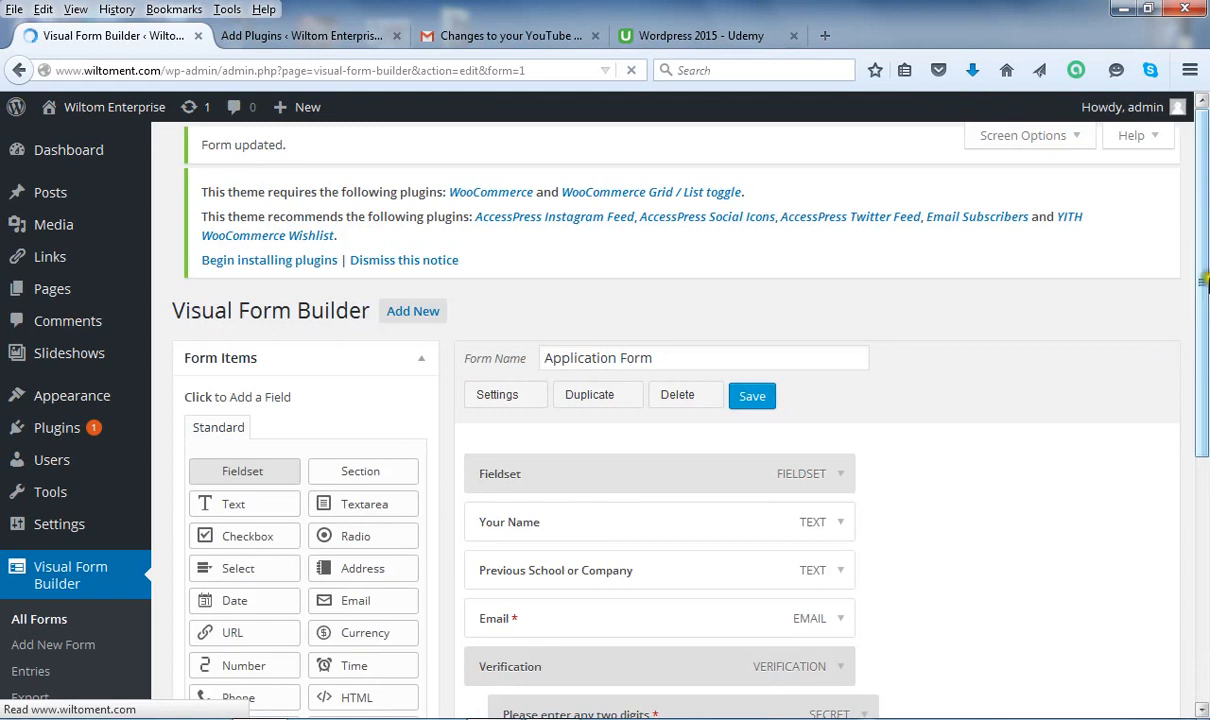
left_click_drag(1199, 230, 1199, 300)
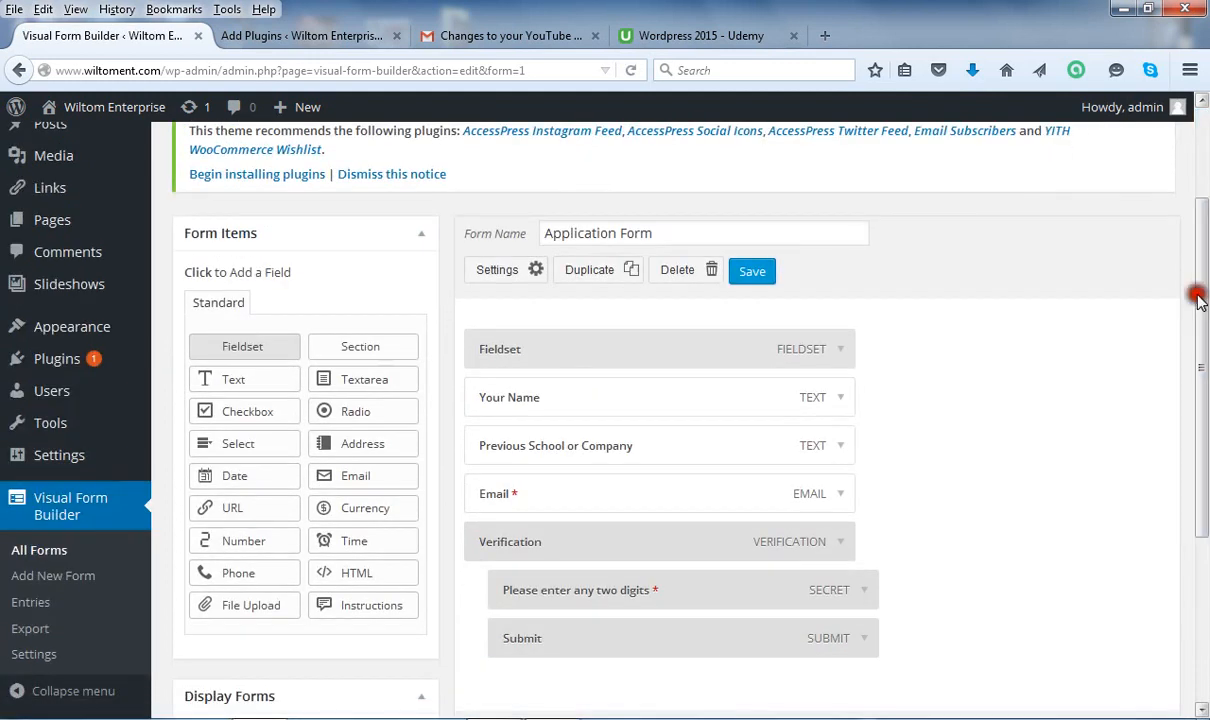
Add a Date field below Email and delete the accidental duplicate Date field.
left_click(247, 480)
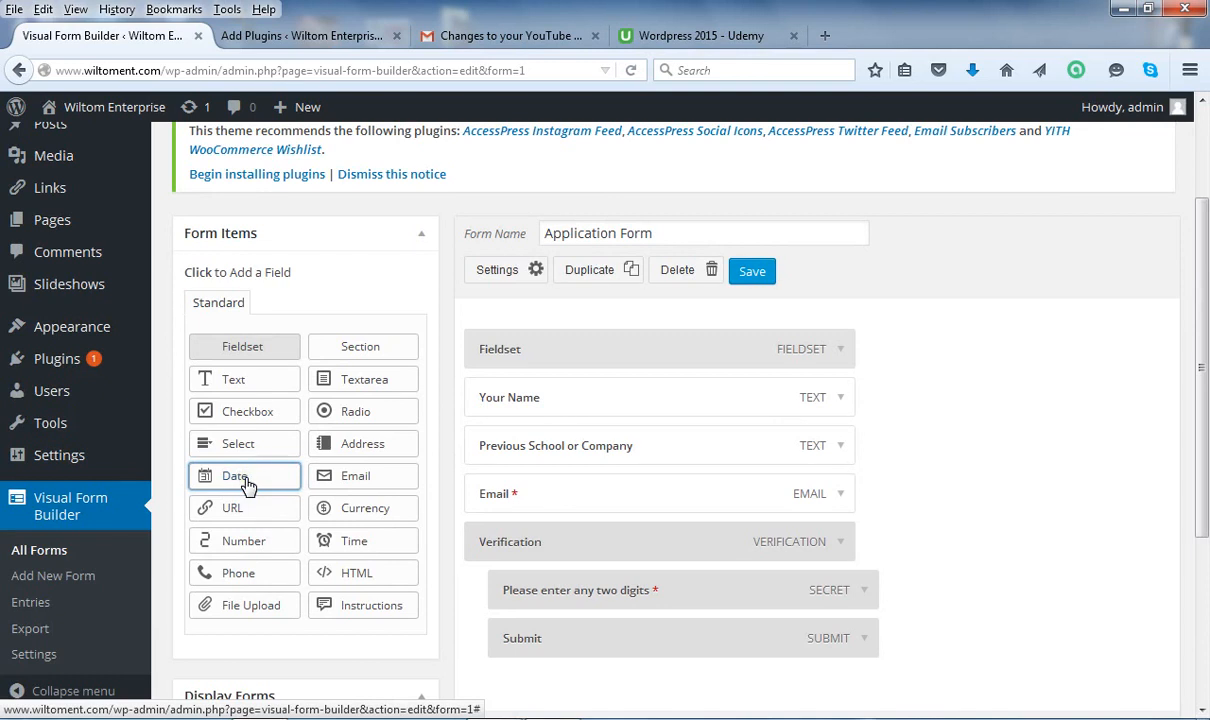
left_click(246, 482)
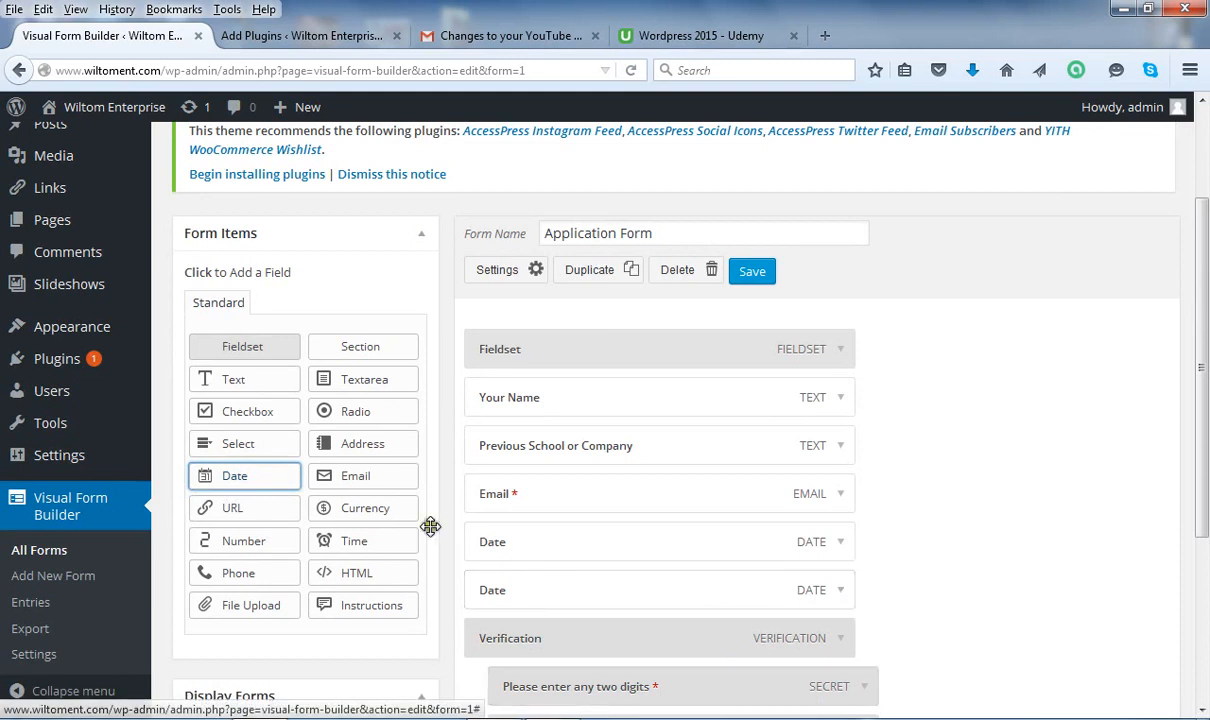
left_click(838, 592)
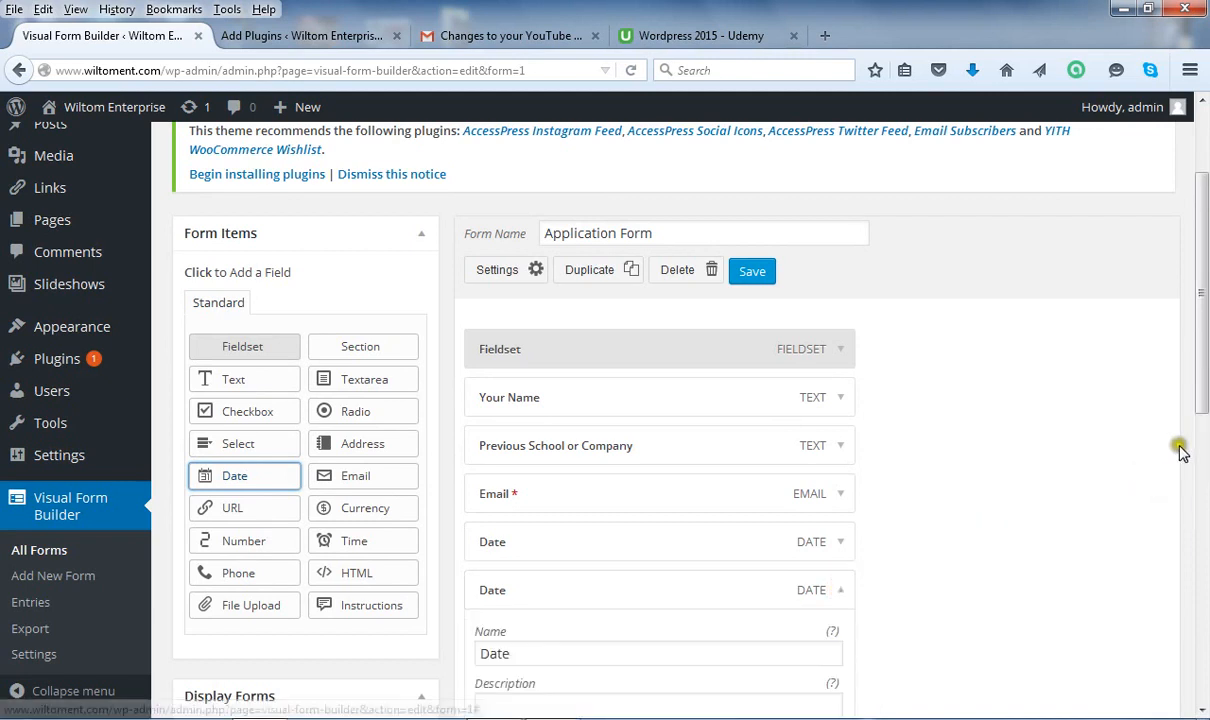
left_click_drag(1205, 405, 1205, 521)
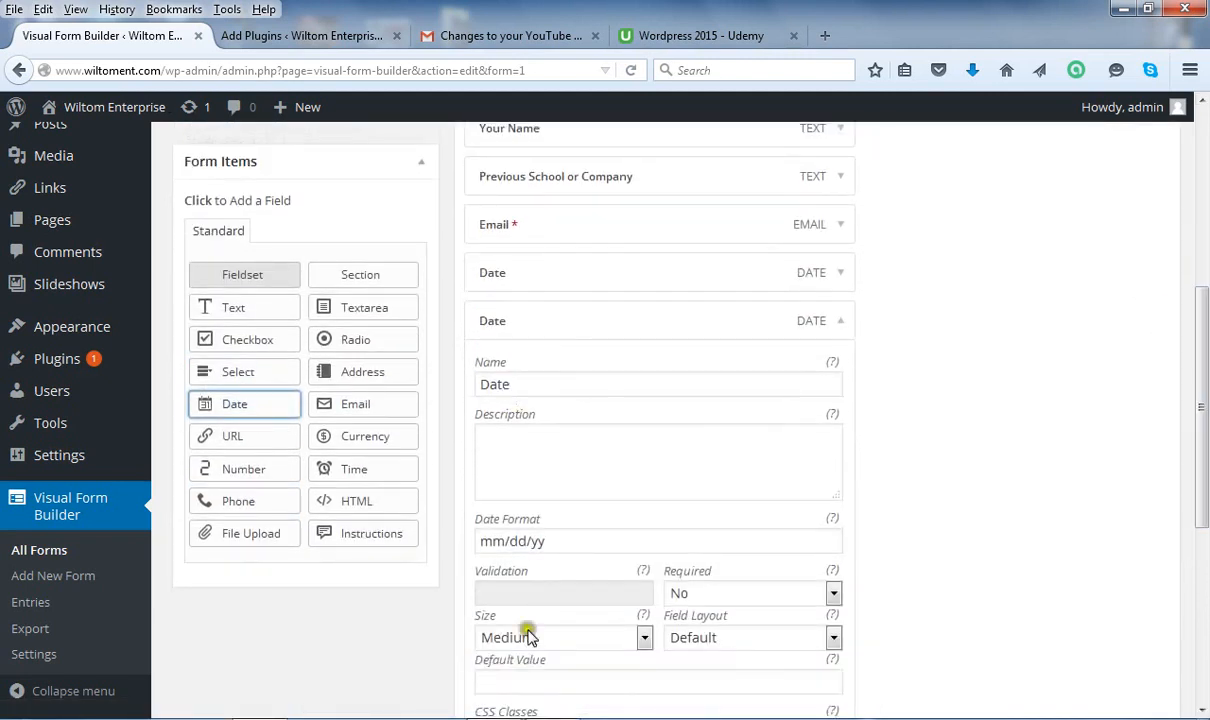
scroll(1205, 440, "down", 2)
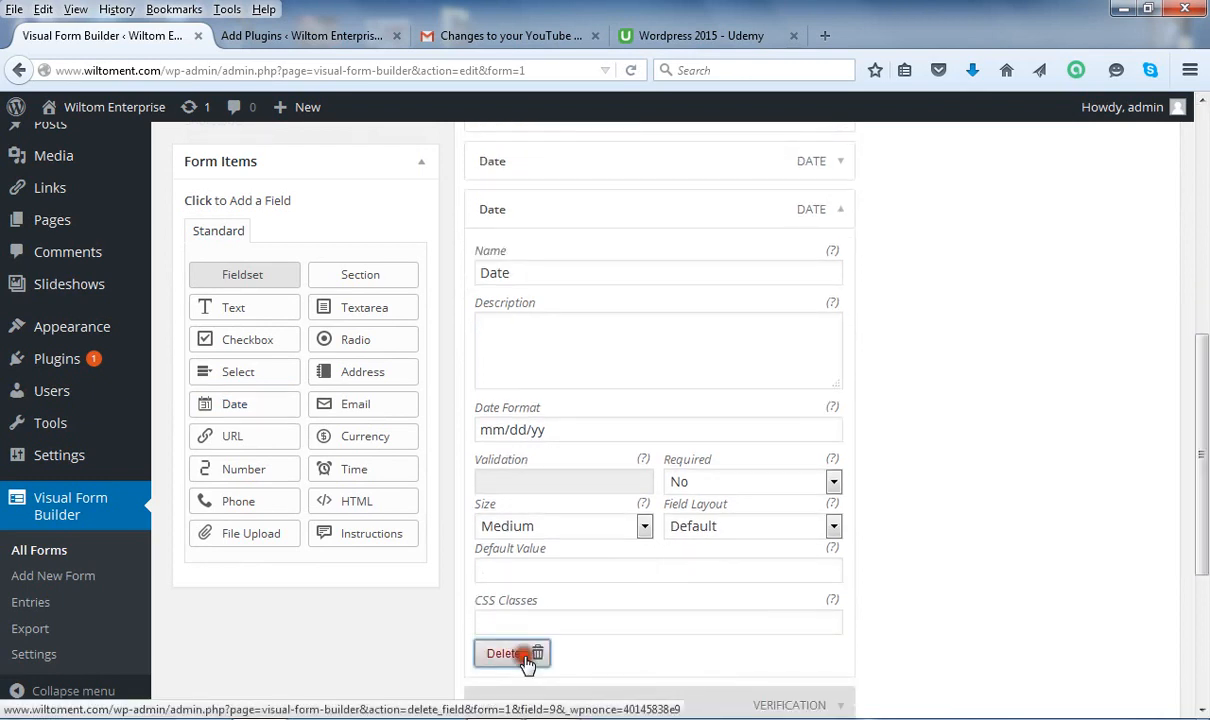
left_click(524, 656)
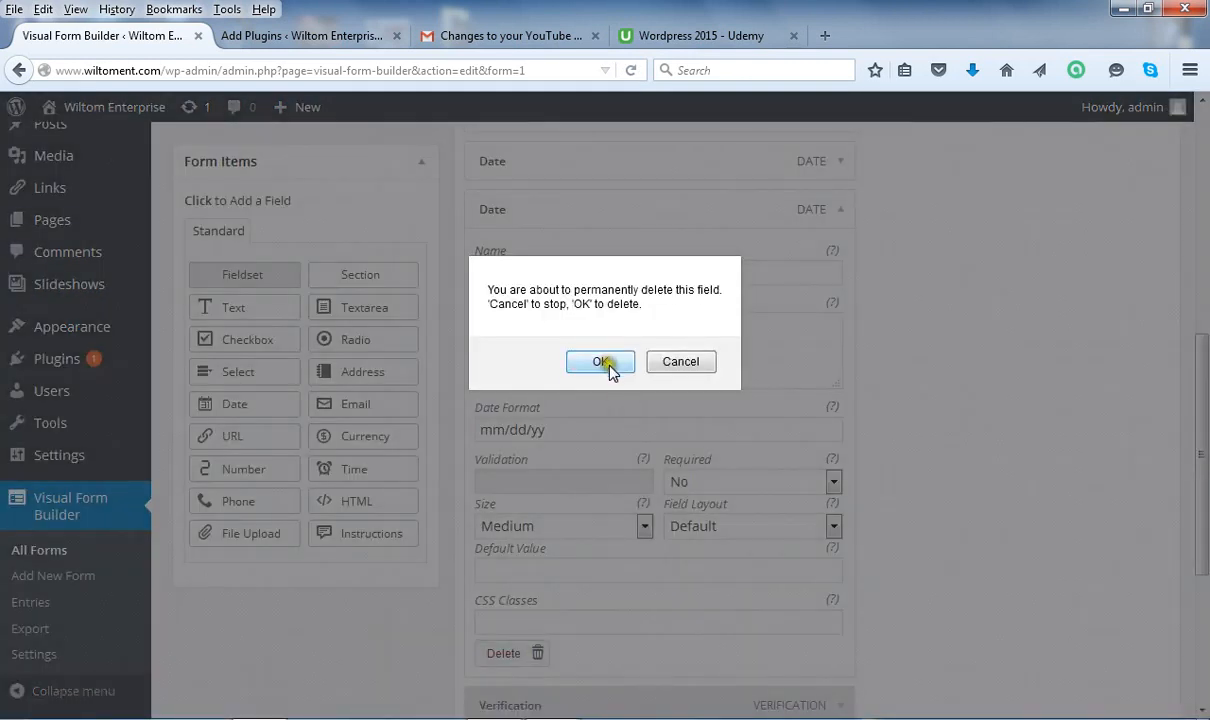
left_click(602, 362)
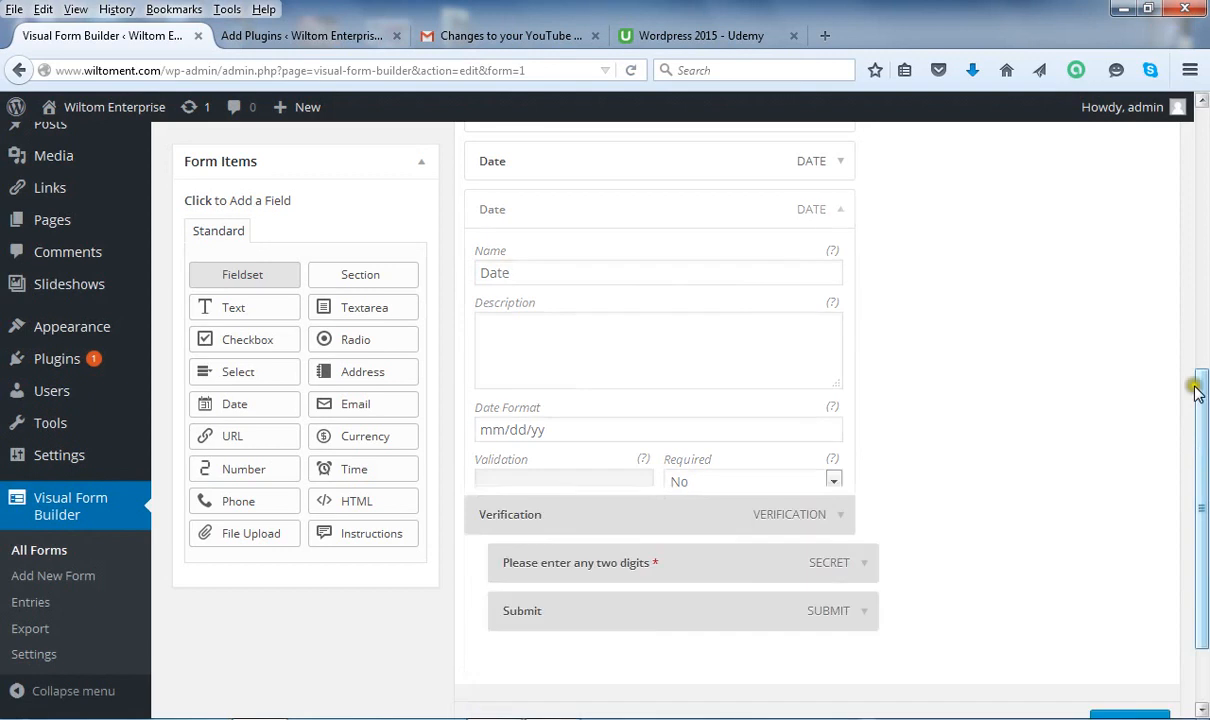
left_click_drag(1205, 372, 1203, 300)
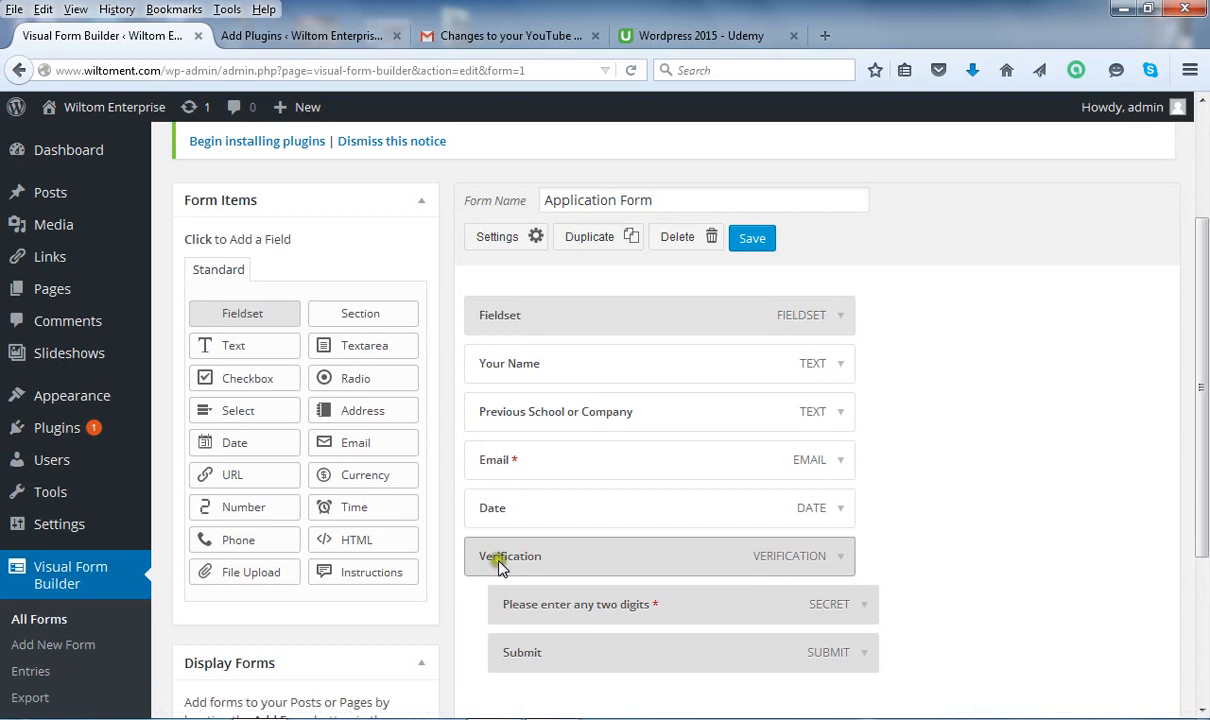
left_click(697, 240)
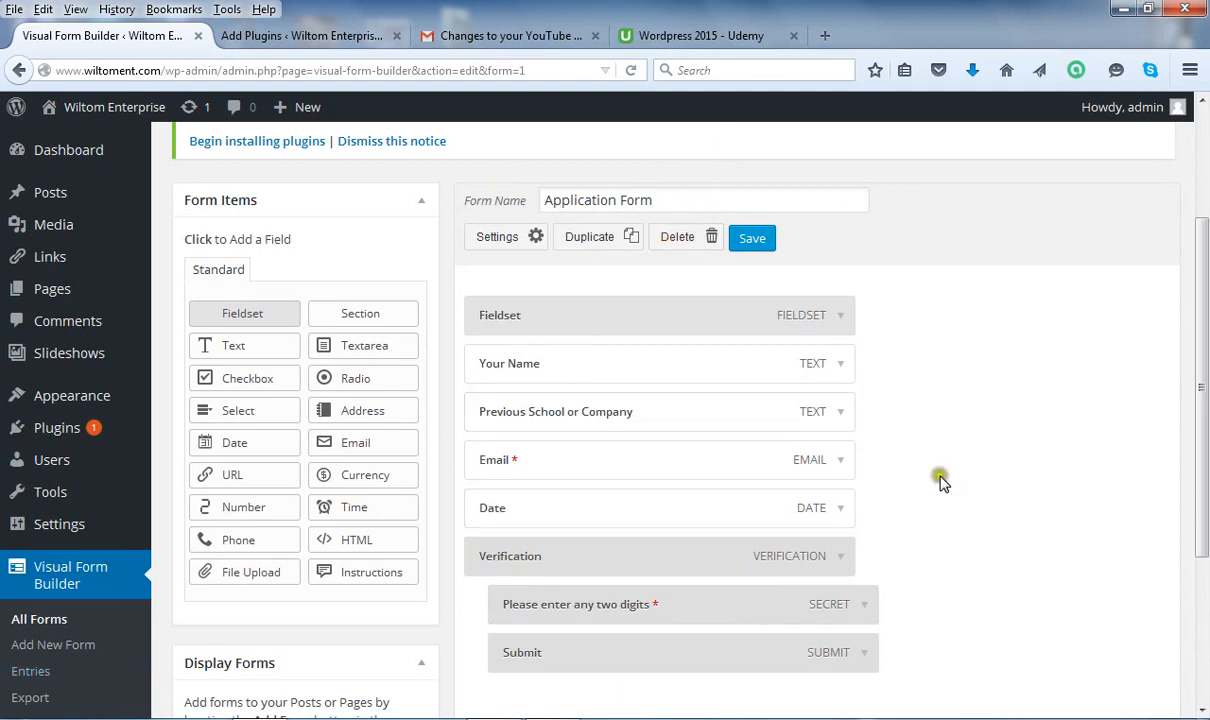
left_click(842, 511)
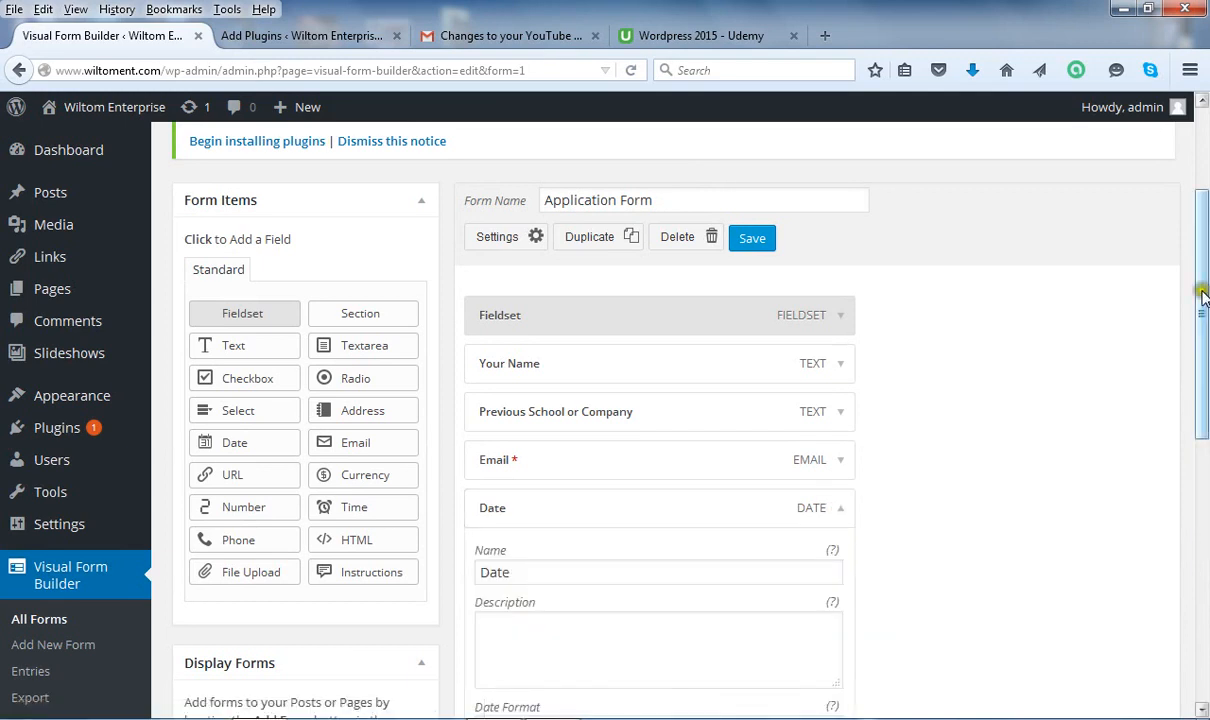
left_click_drag(1202, 292, 1204, 408)
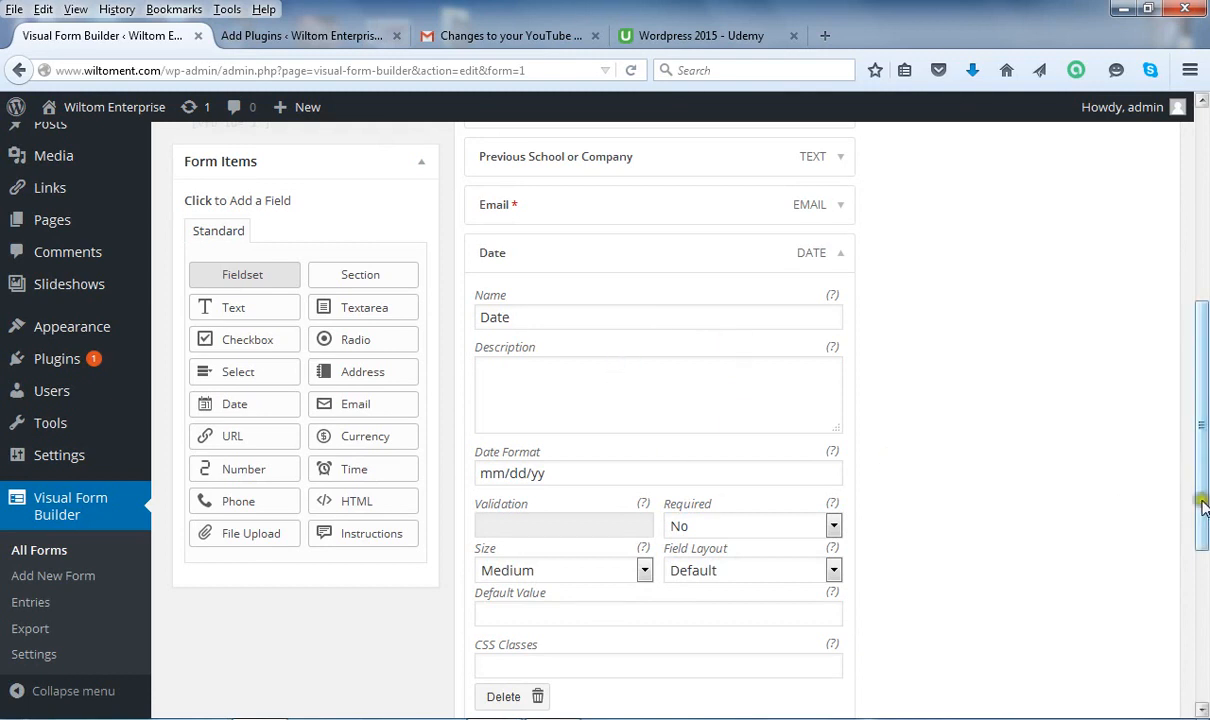
left_click_drag(1203, 507, 1205, 455)
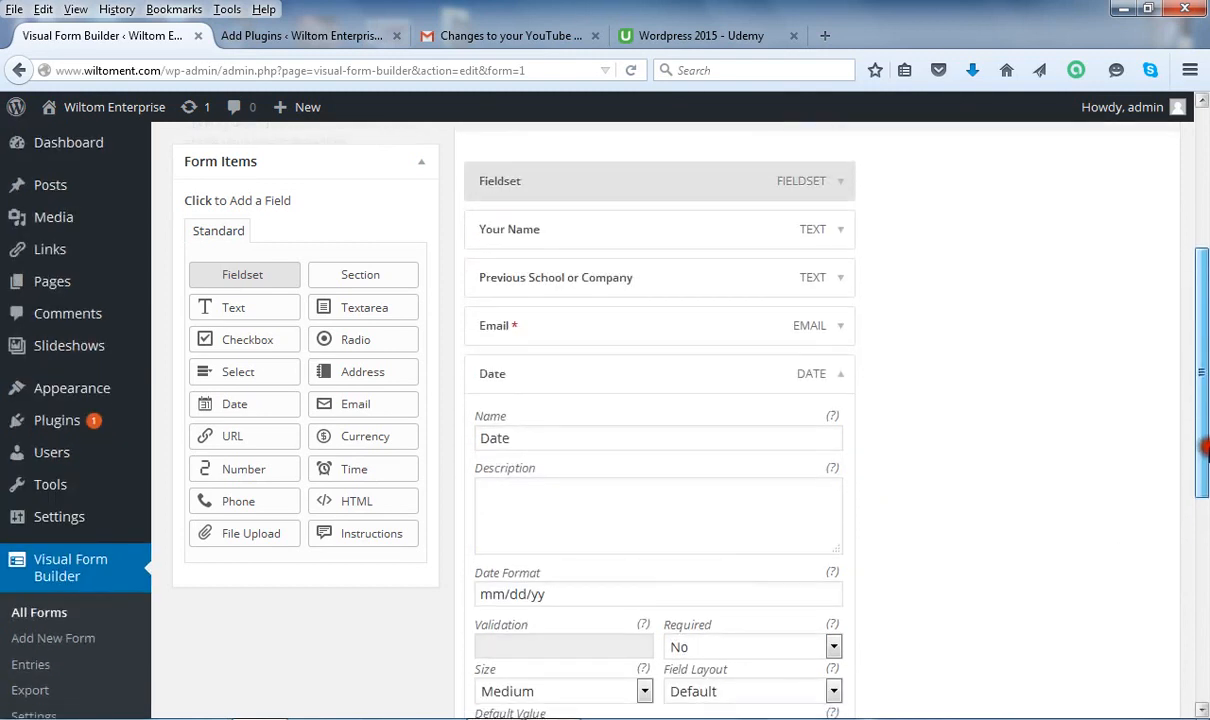
left_click(838, 383)
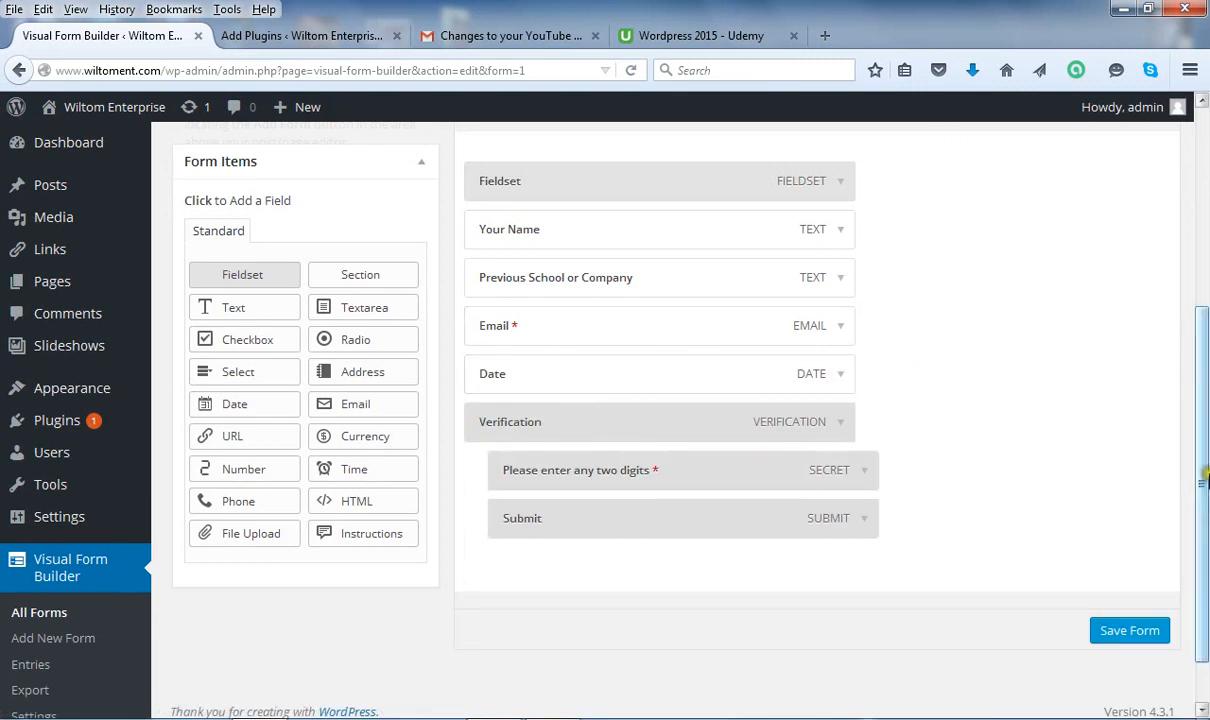
mouse_move(4, 516)
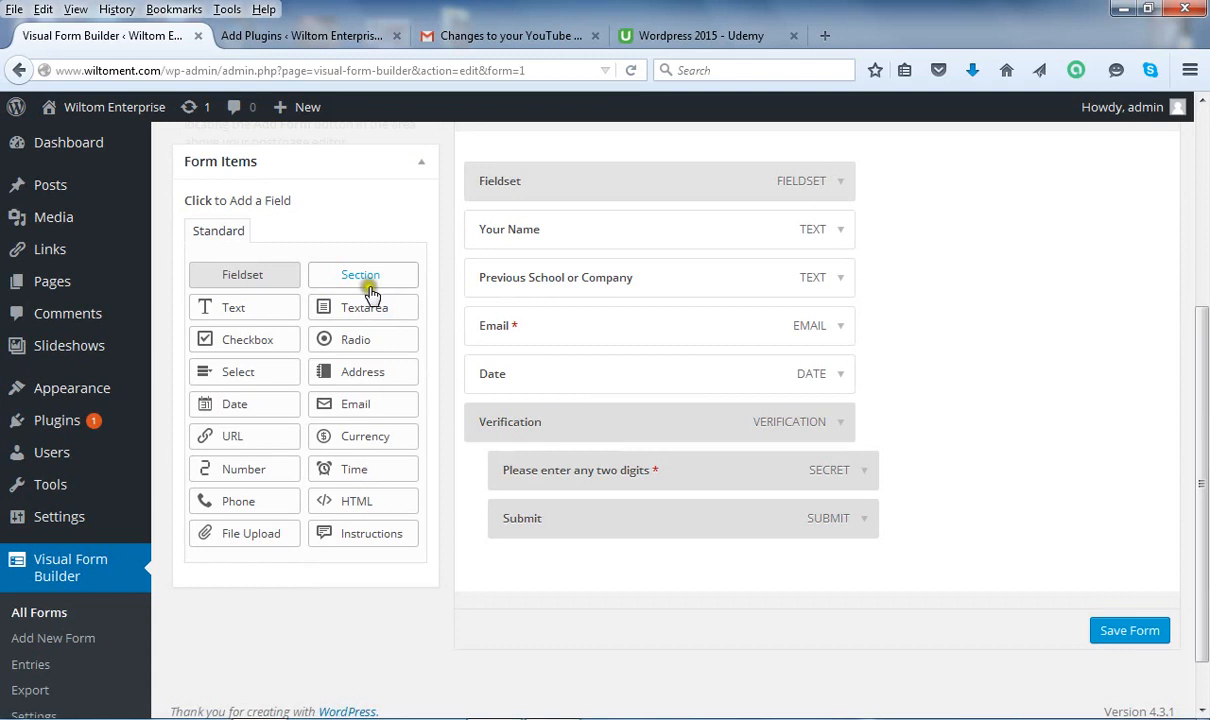
Add a Checkbox field below Date and enter 'Select Courses' as its Name.
left_click(250, 341)
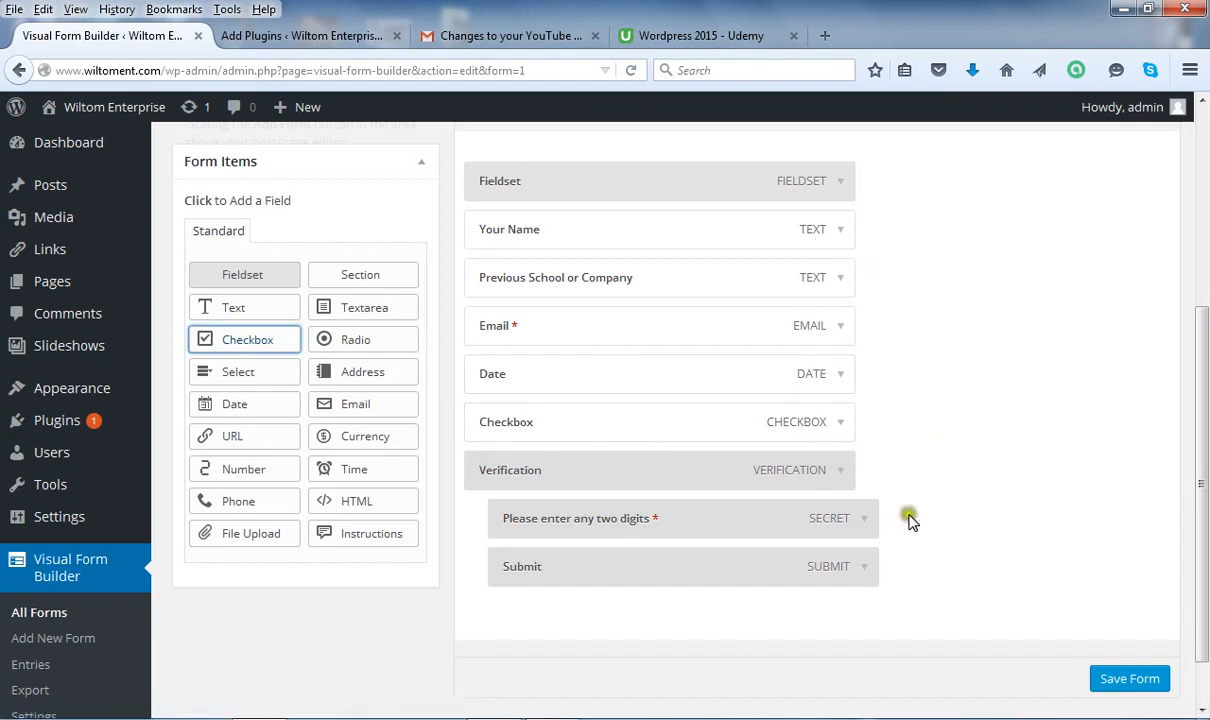
left_click(841, 423)
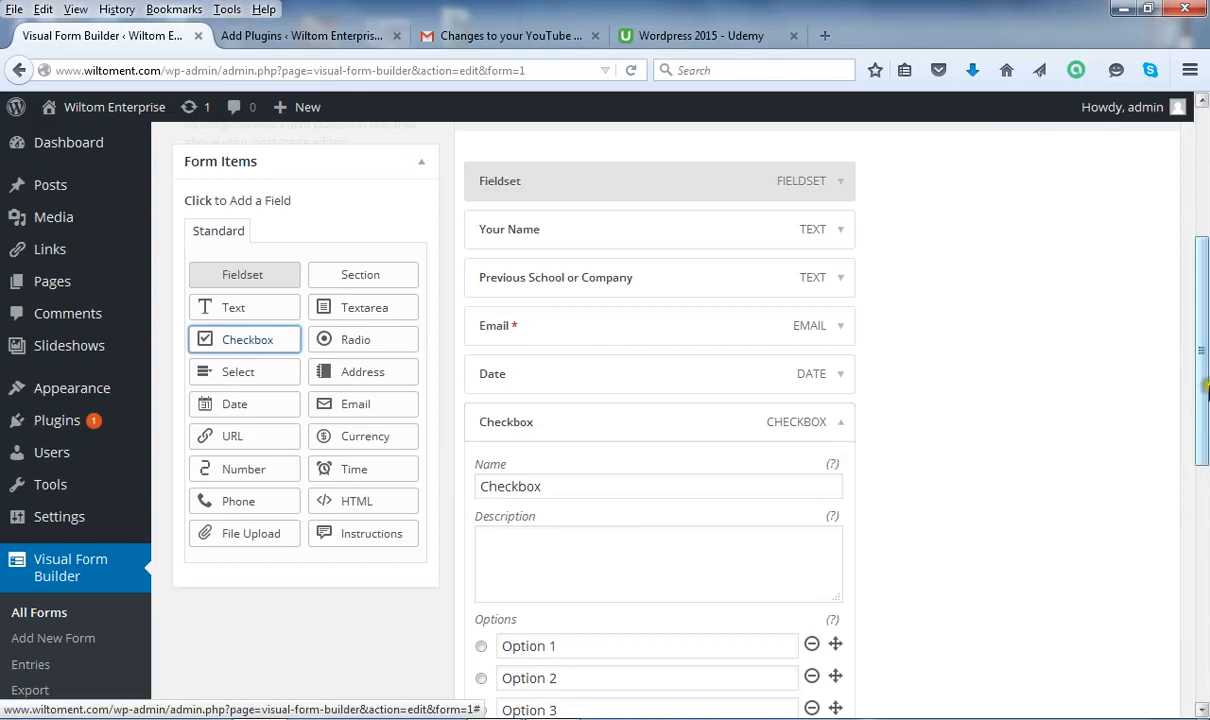
left_click_drag(578, 486, 474, 486)
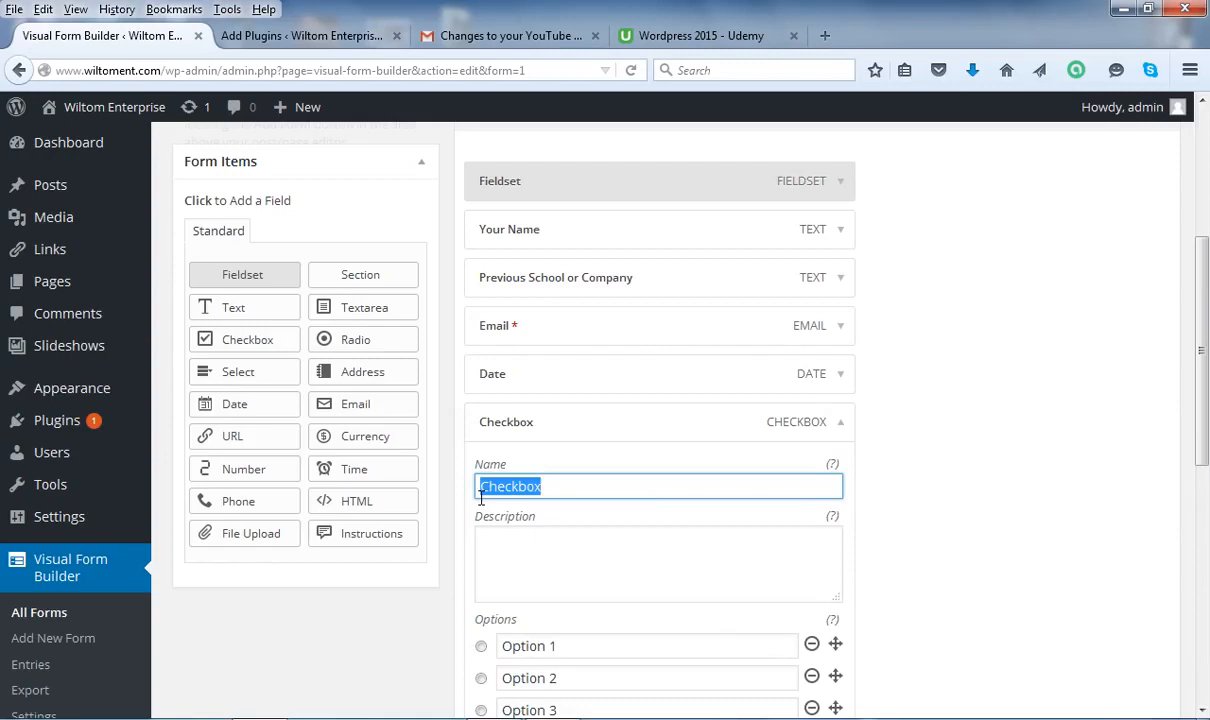
type("Select Courses")
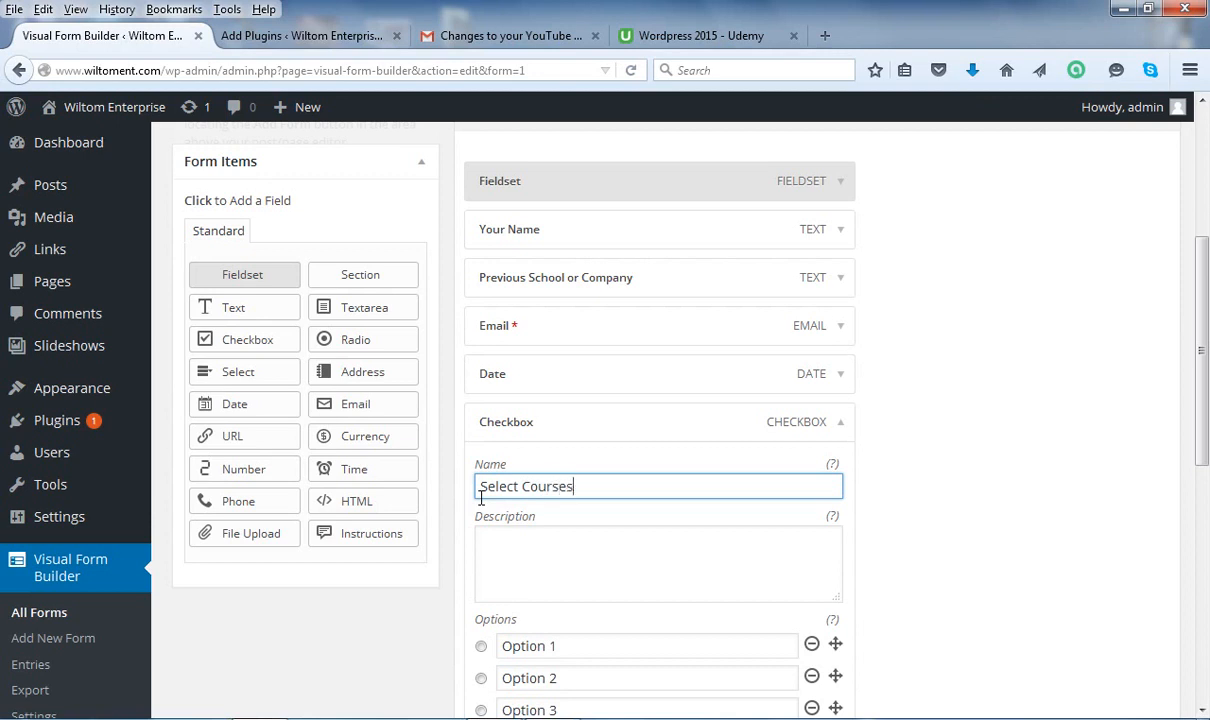
left_click_drag(1203, 380, 1205, 445)
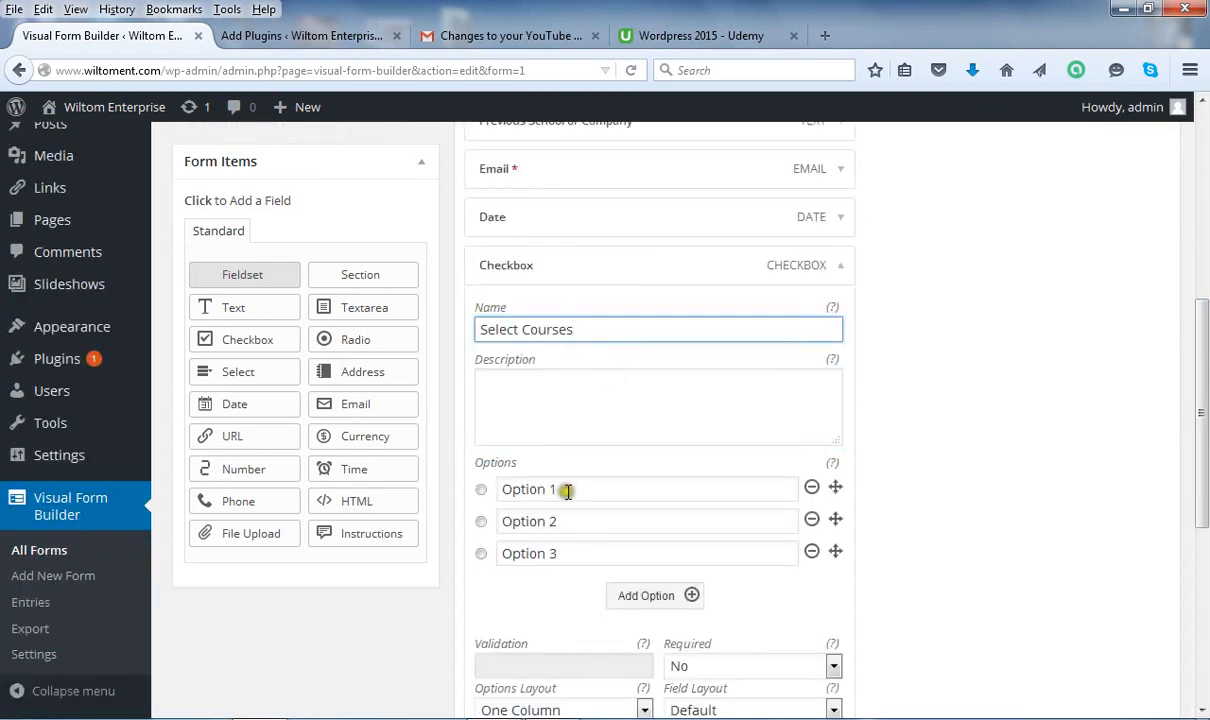
Rename the first three course options to Math, English and Science.
left_click_drag(567, 489, 499, 497)
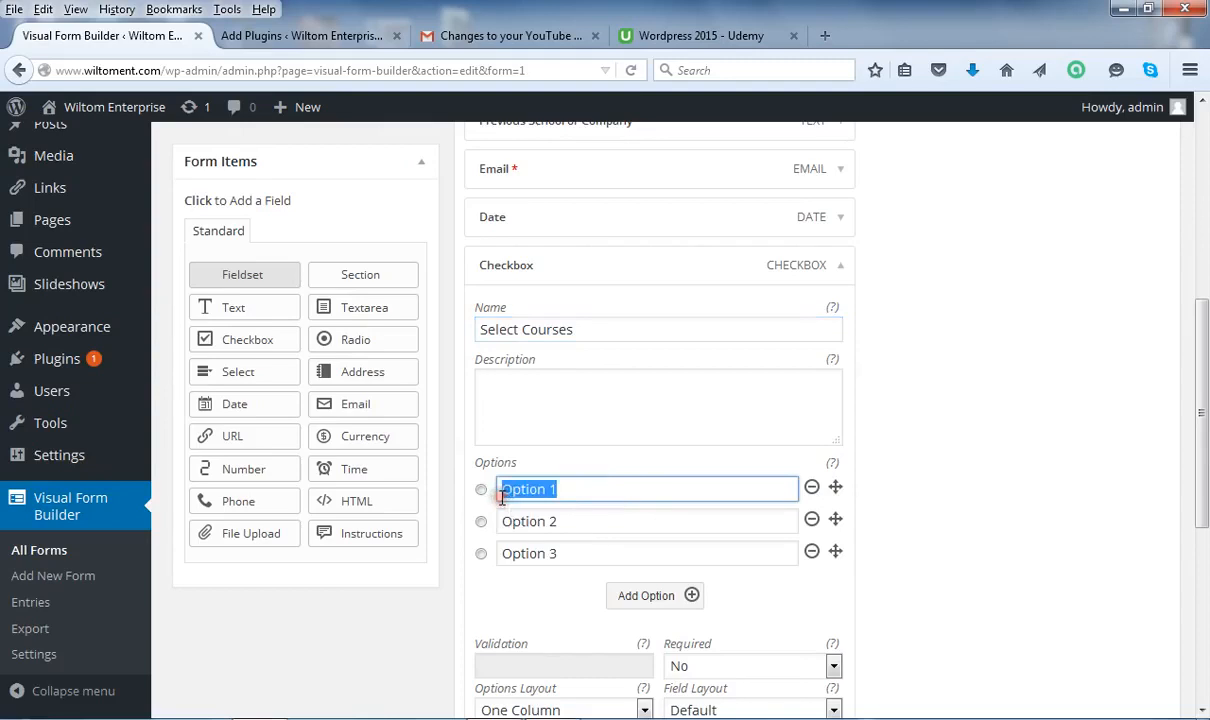
type("M")
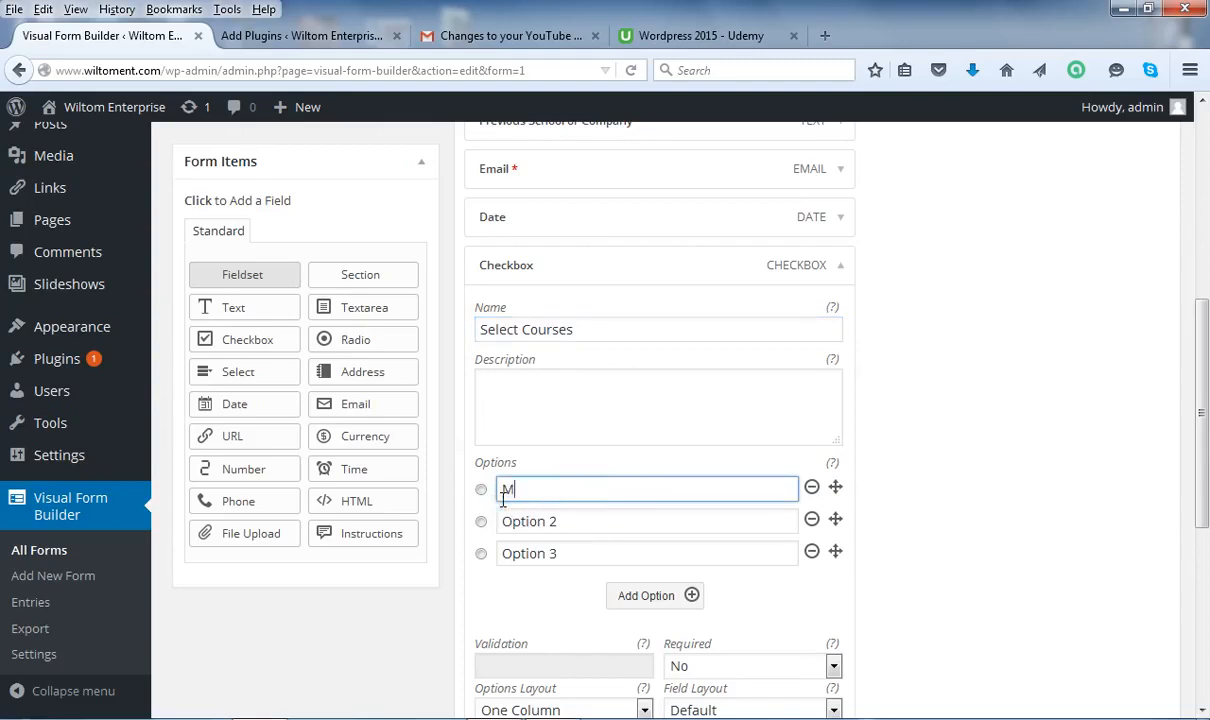
type("ath")
left_click_drag(640, 520, 440, 540)
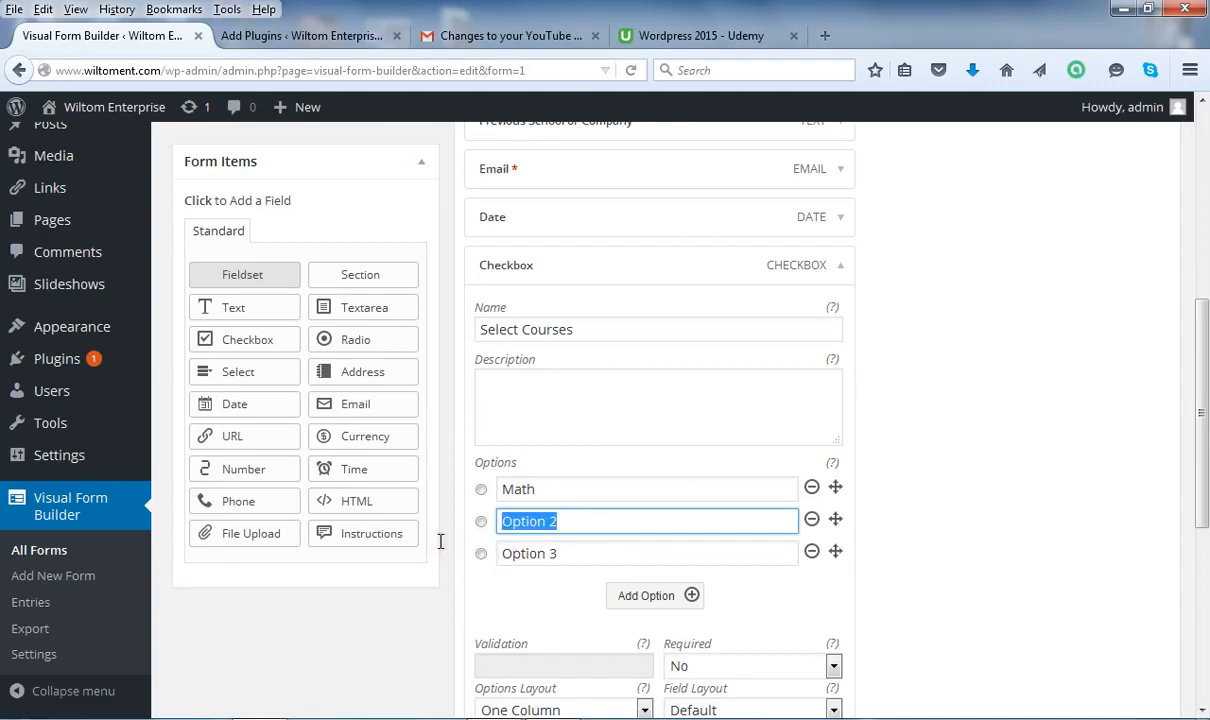
type("English")
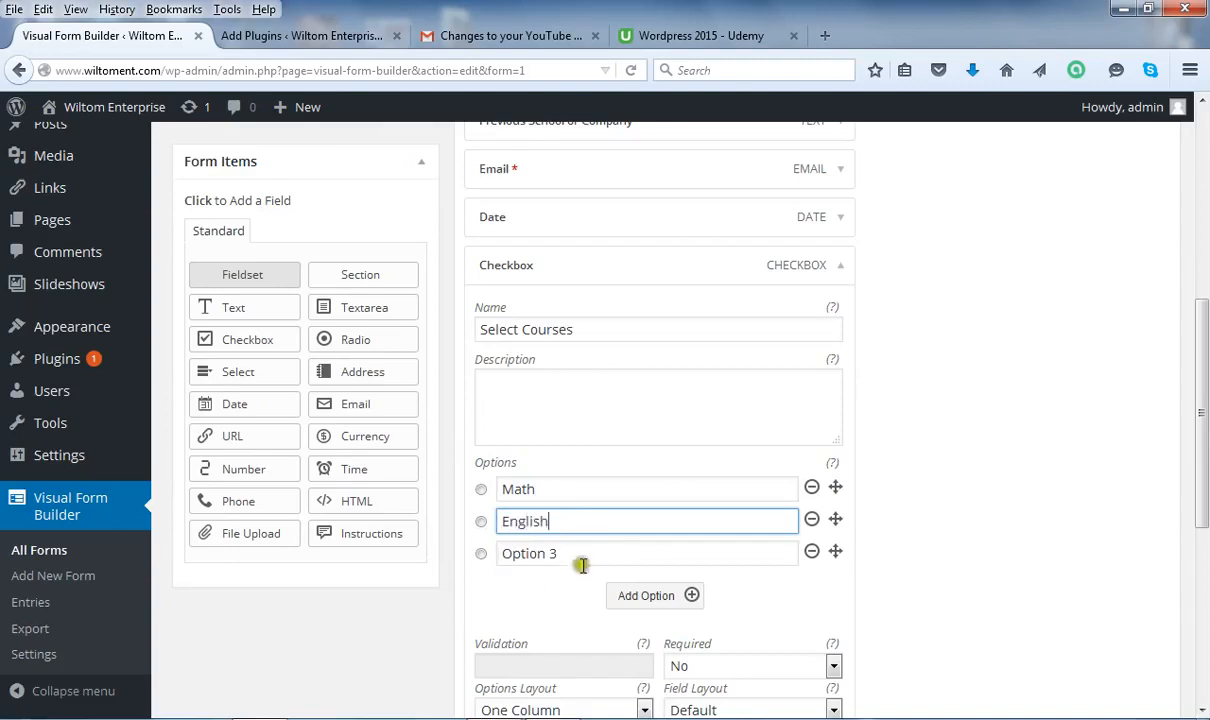
left_click_drag(572, 552, 361, 592)
type("Science")
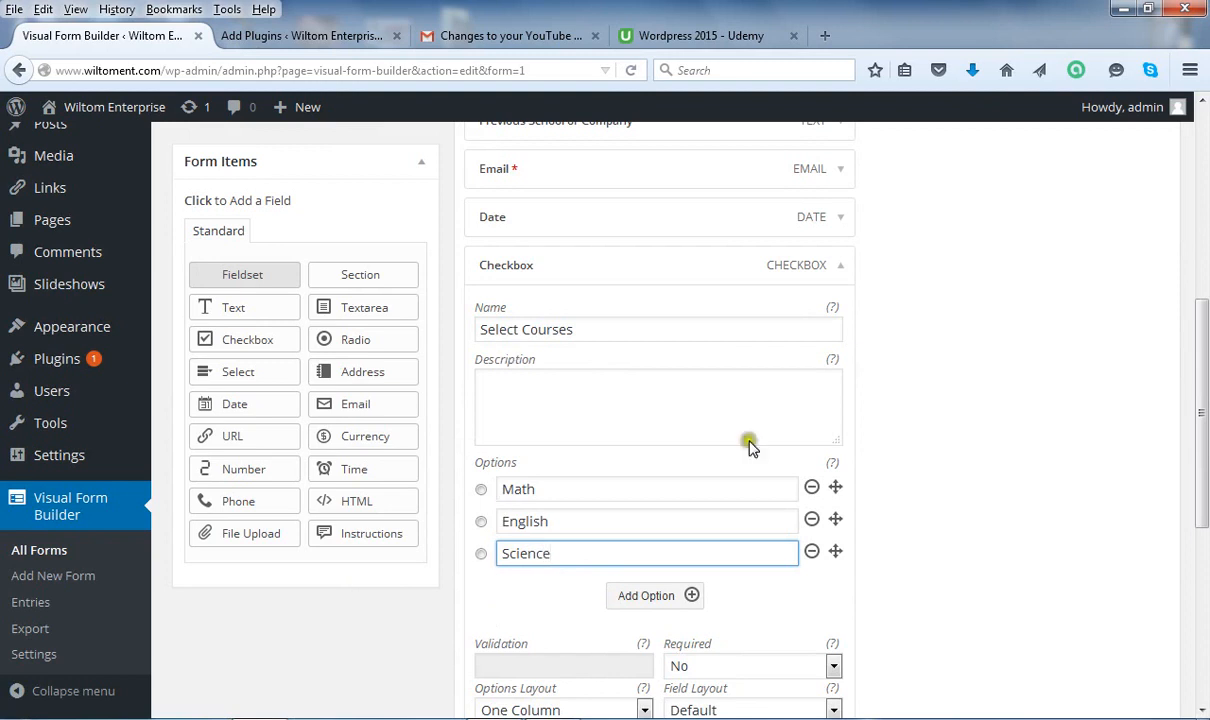
left_click_drag(1205, 491, 1205, 512)
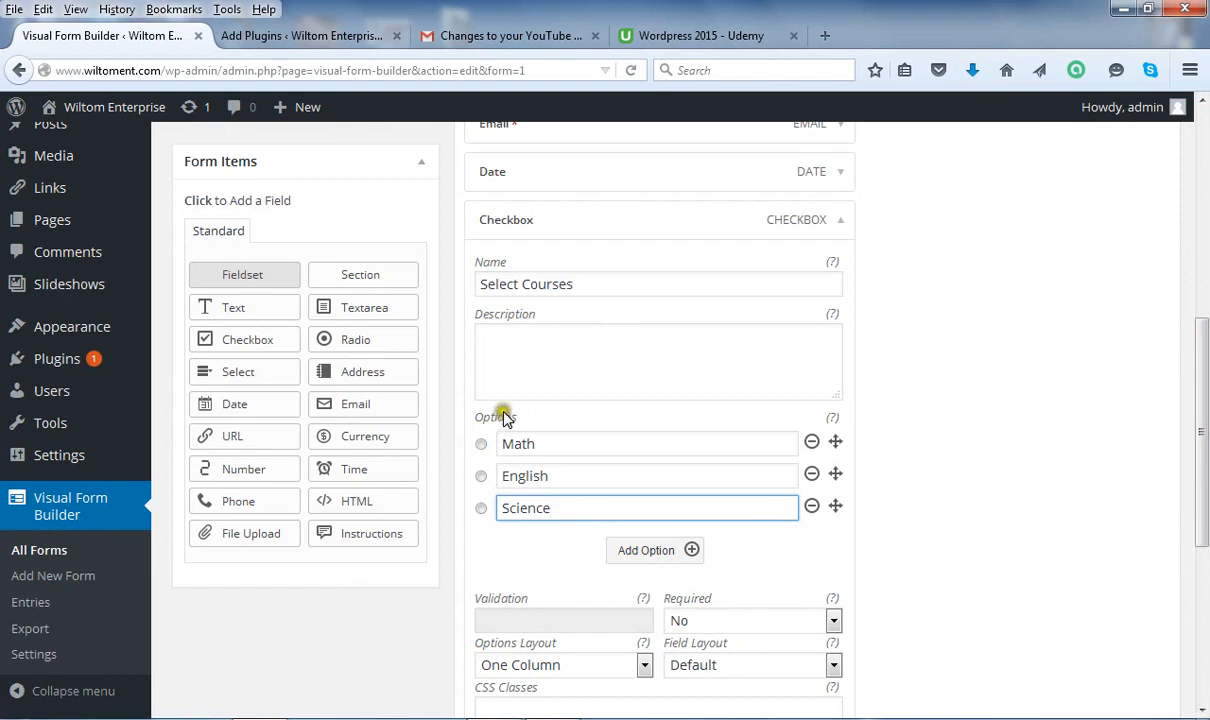
Add two more course options, History and Arts.
left_click(672, 554)
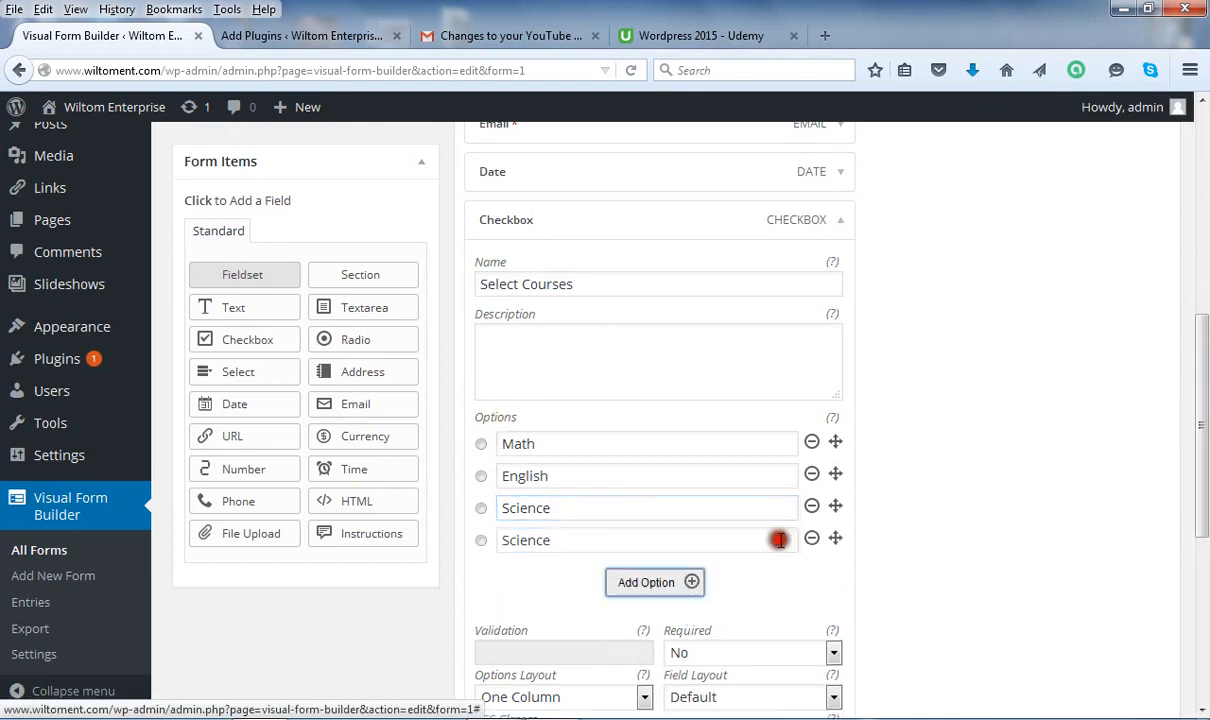
left_click_drag(659, 540, 465, 537)
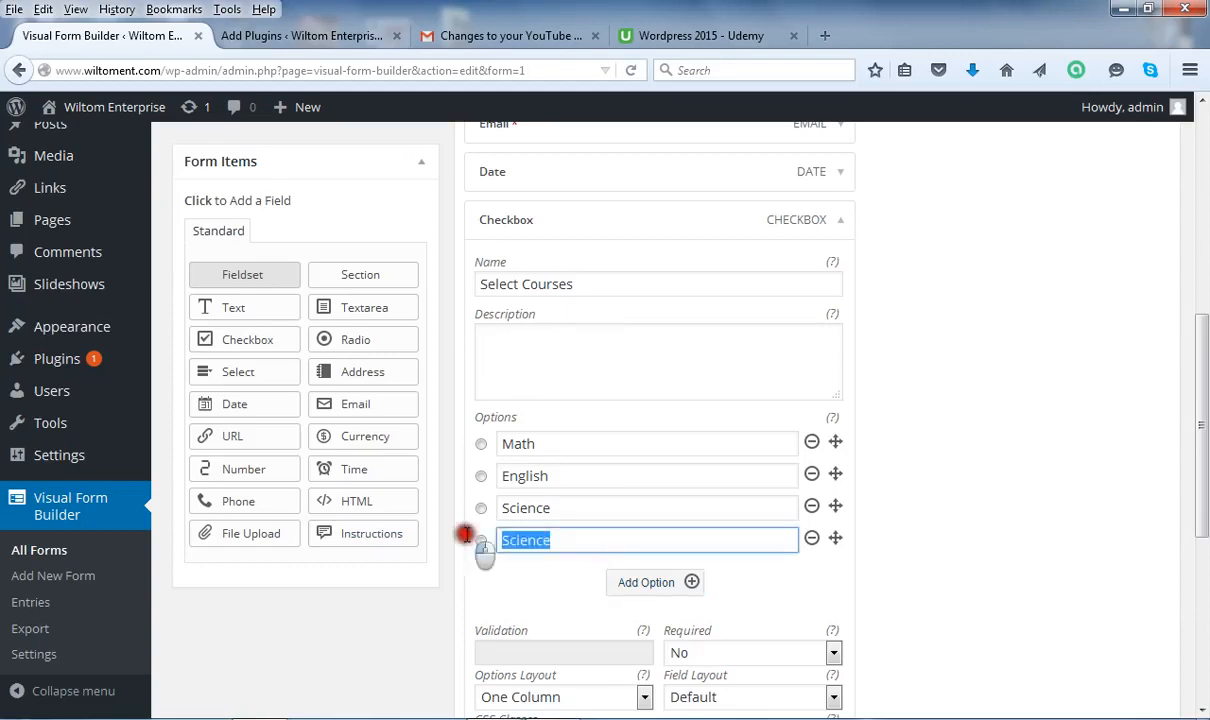
type("Hist")
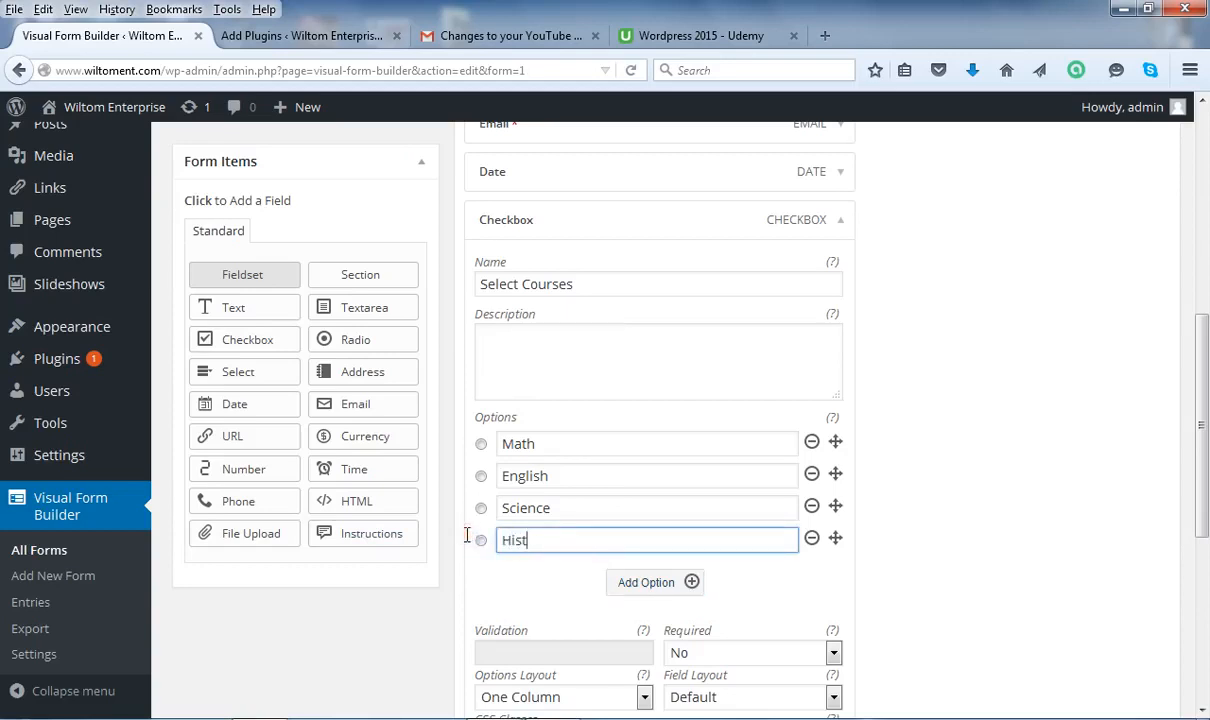
type("ory")
left_click(680, 590)
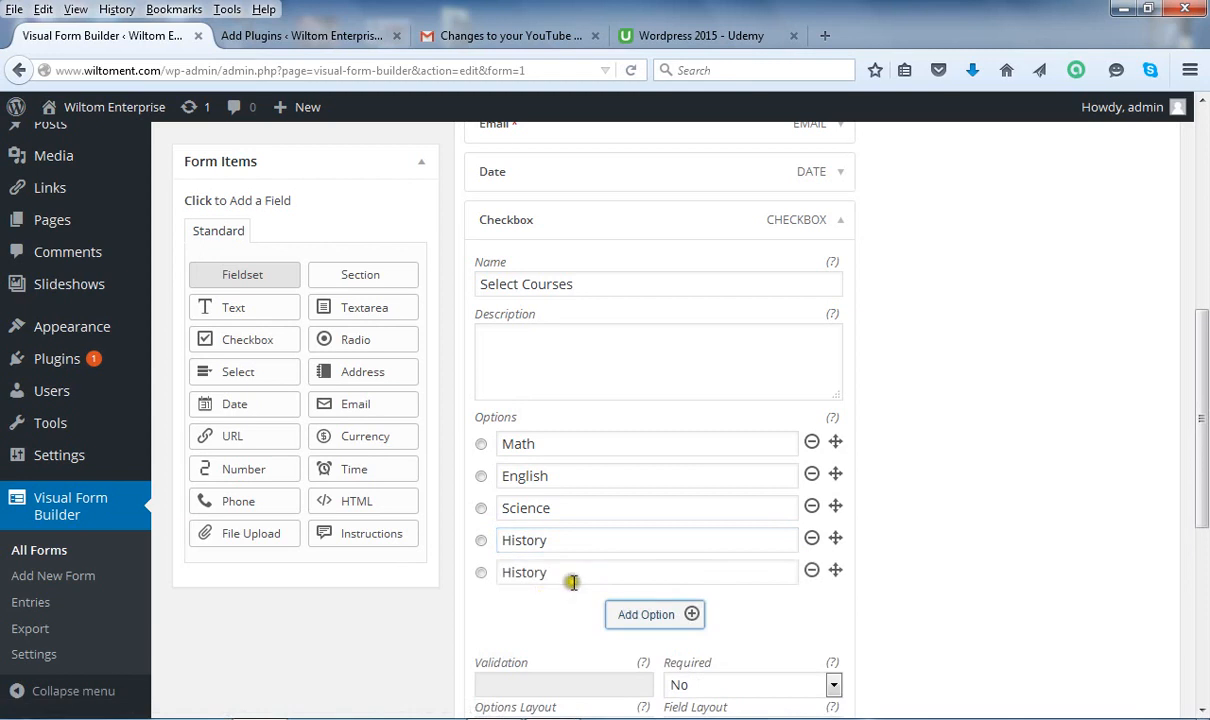
left_click_drag(552, 572, 490, 572)
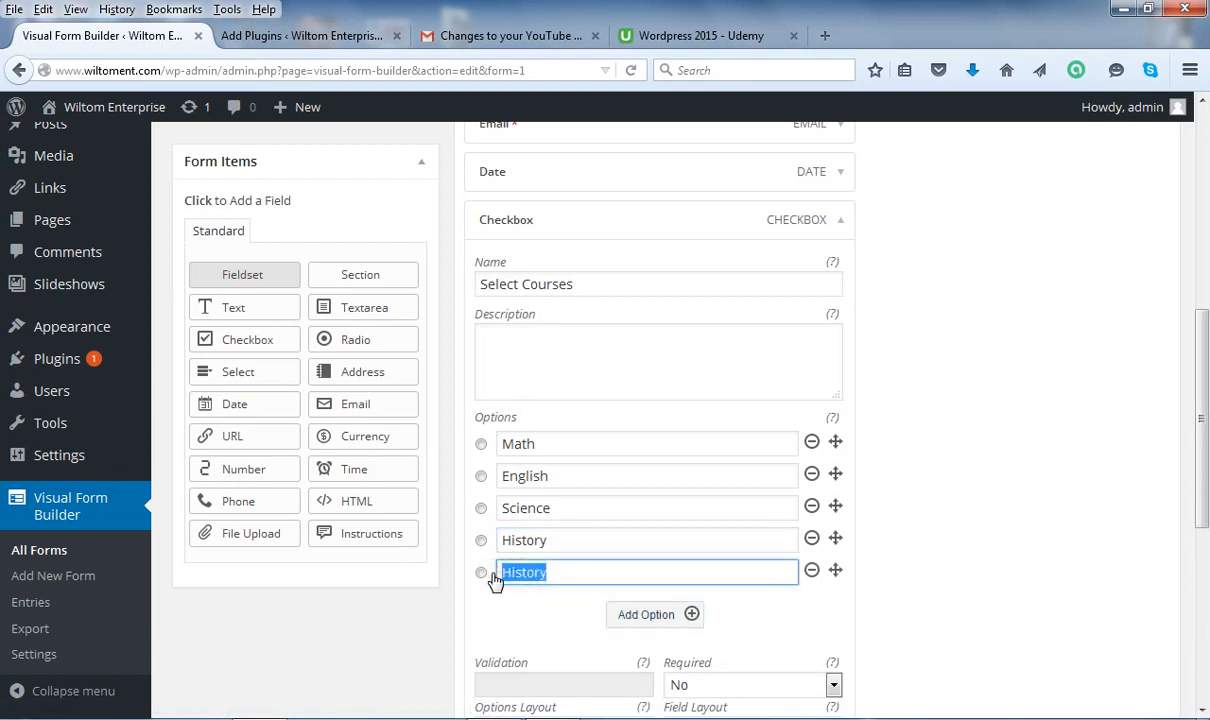
type("Arts")
left_click_drag(1203, 399, 898, 460)
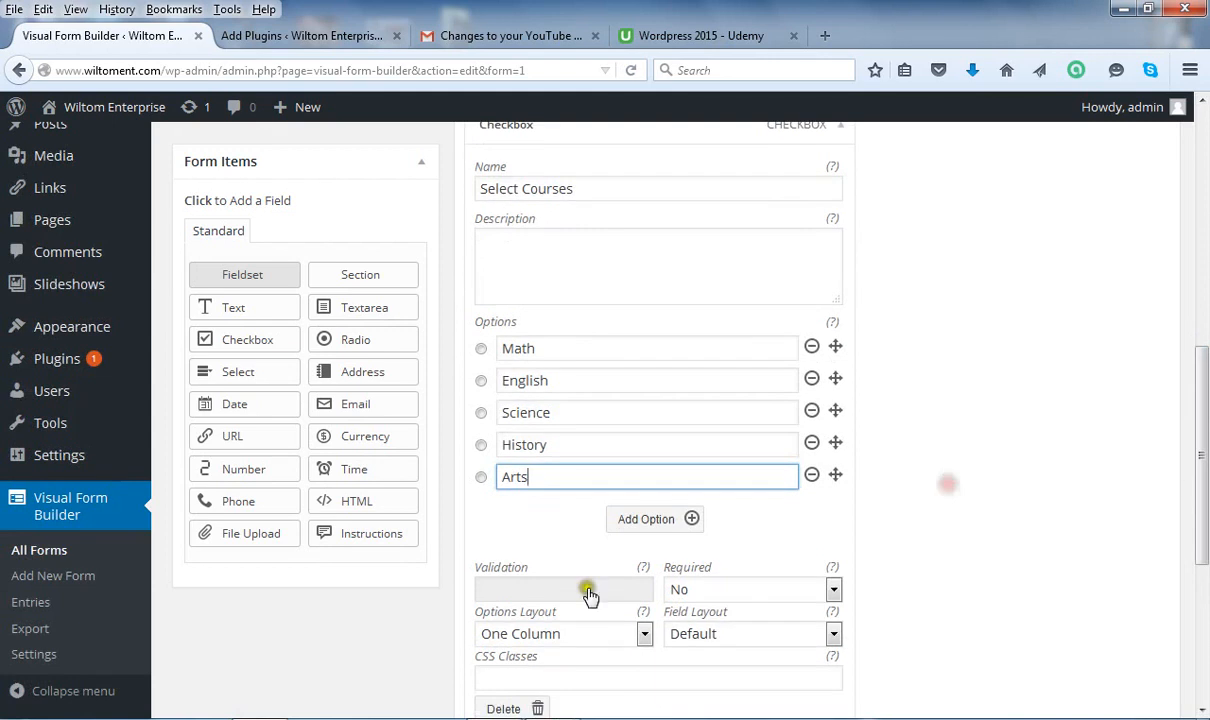
Set the Select Courses checkbox's Required option to Yes.
left_click(833, 590)
left_click(760, 631)
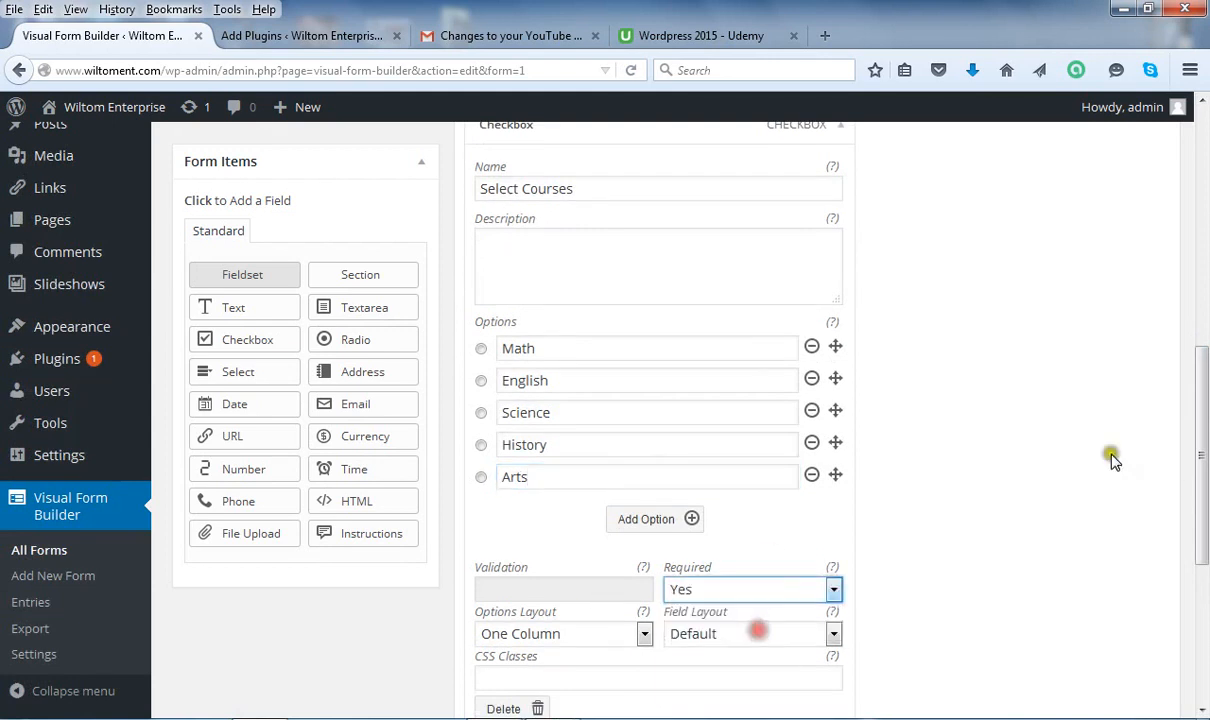
left_click_drag(1203, 349, 1205, 293)
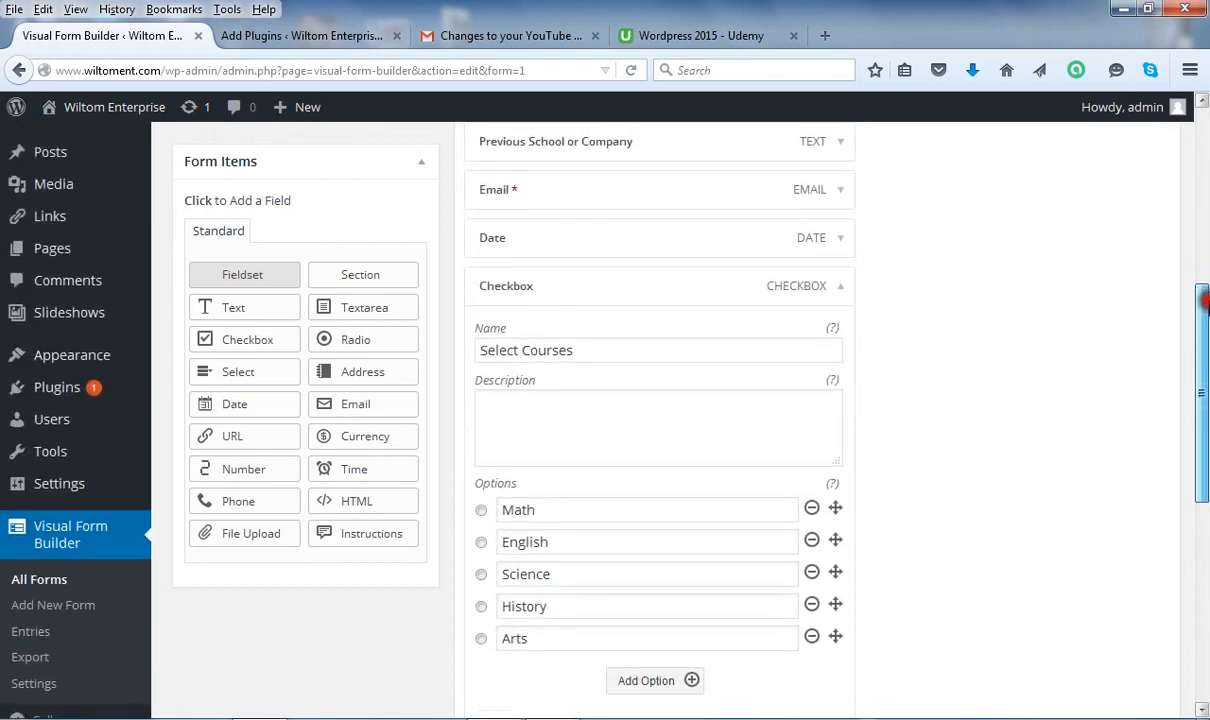
Collapse the Select Courses settings and save the Application Form.
left_click(841, 288)
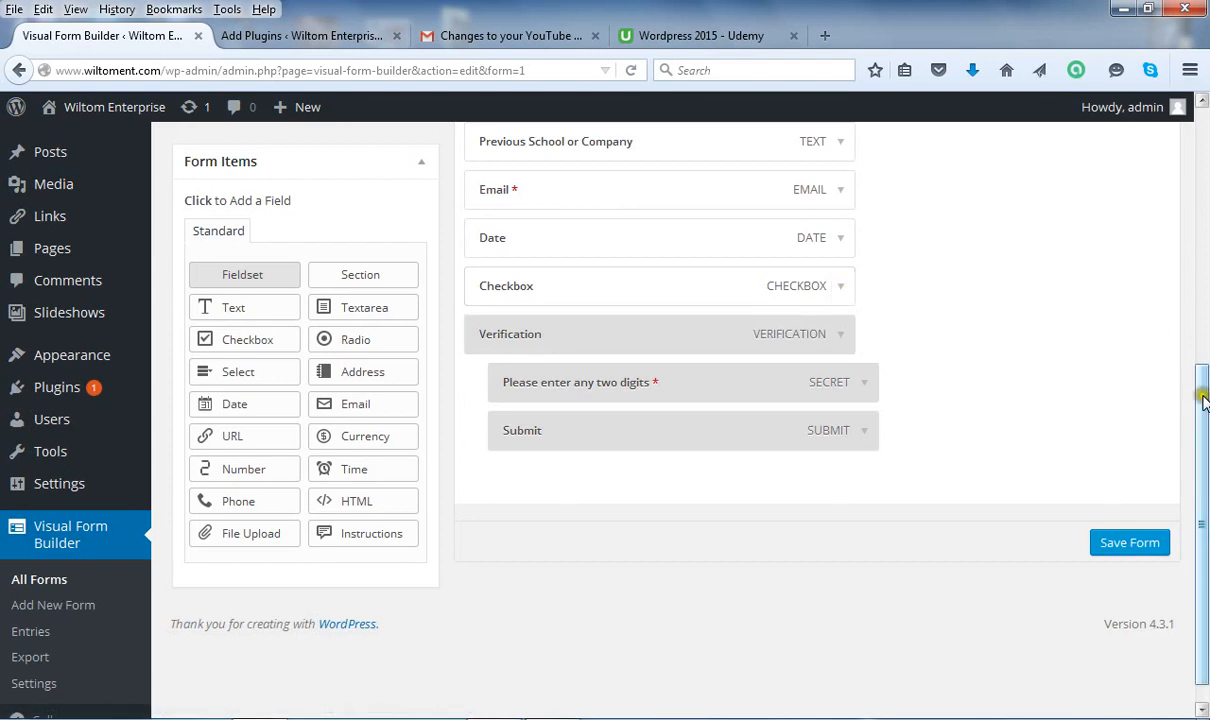
left_click_drag(1204, 400, 1204, 300)
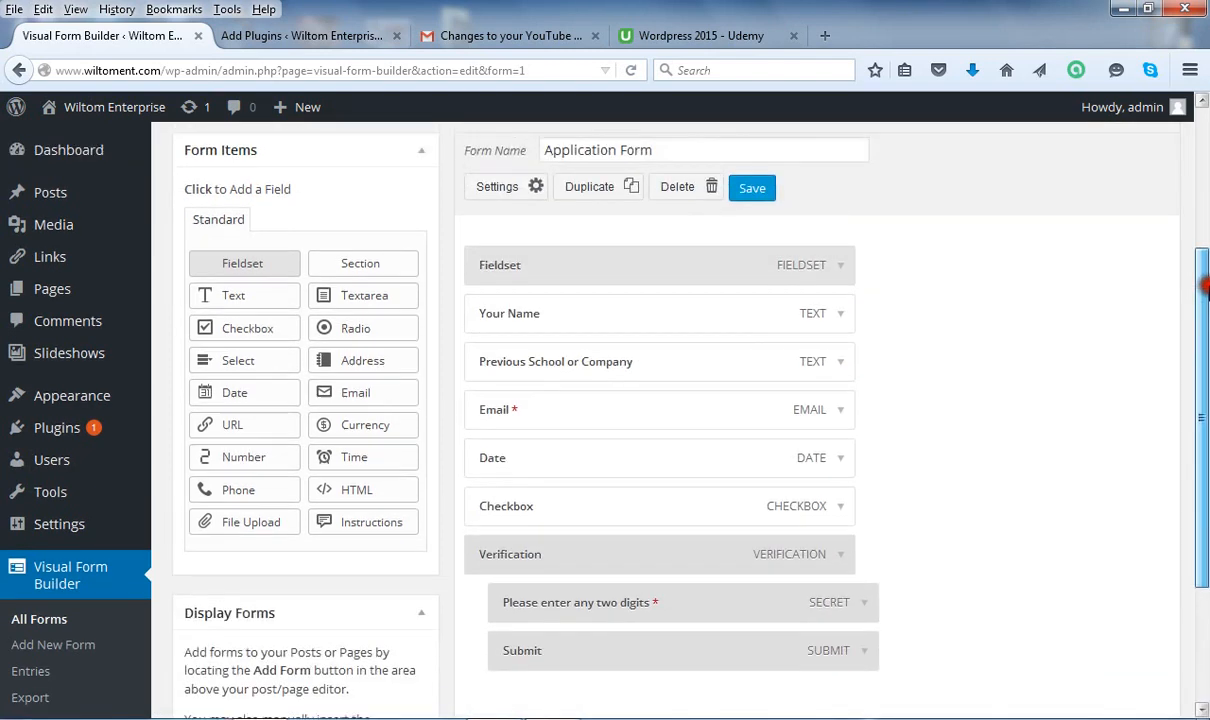
left_click(750, 187)
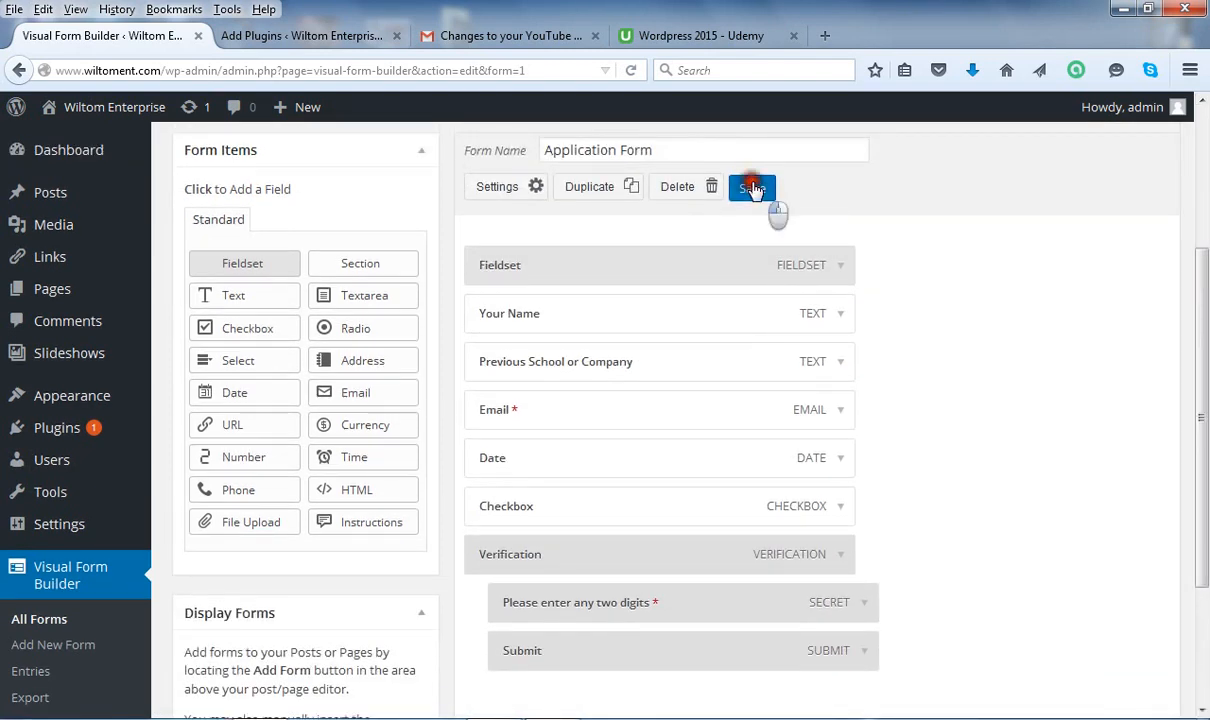
left_click(1064, 276)
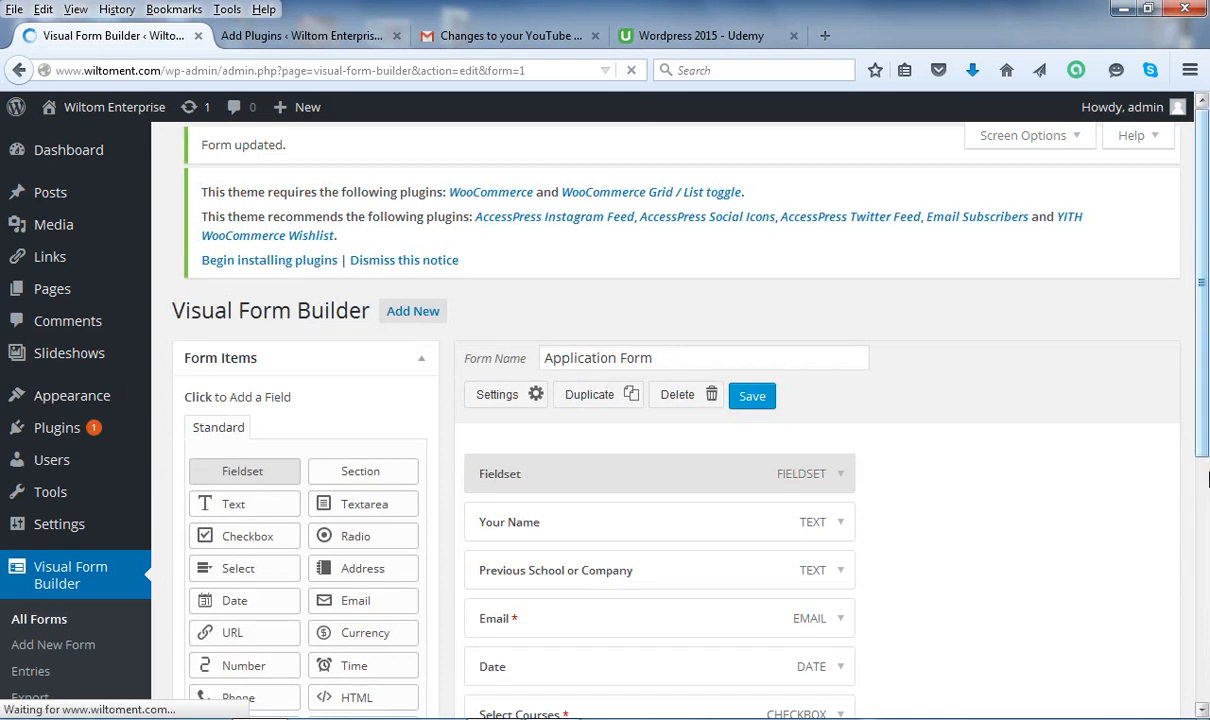
scroll(1206, 465, "down", 3)
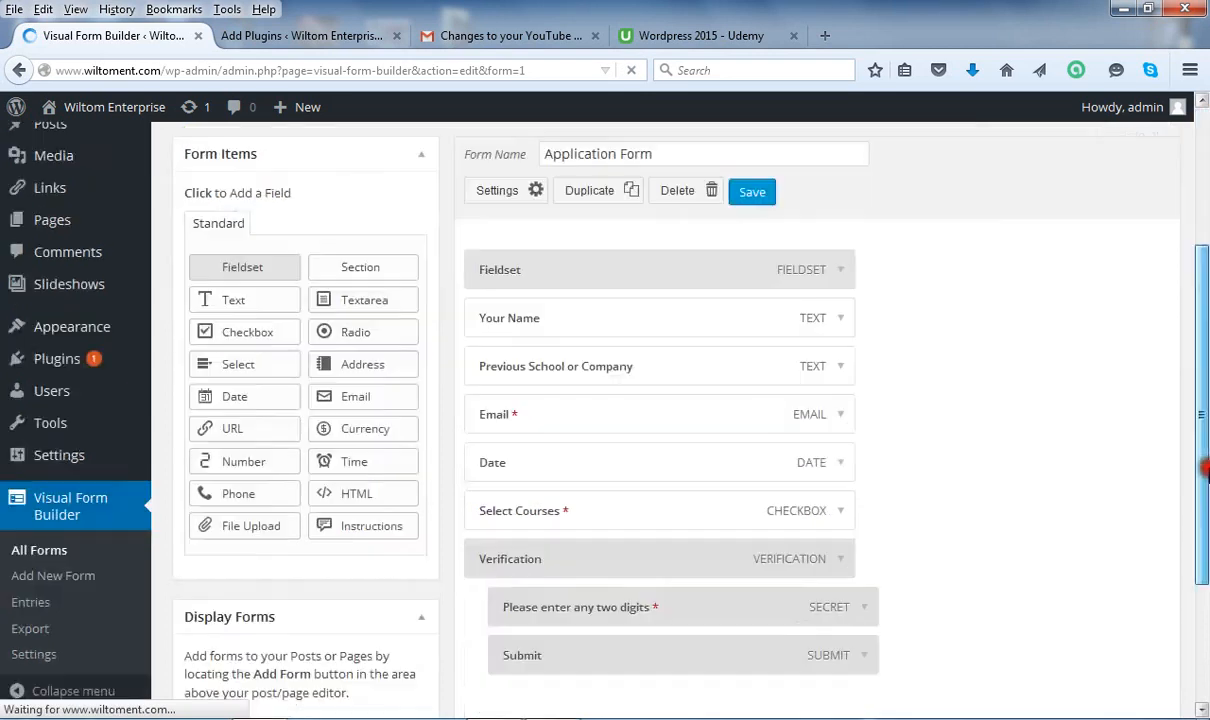
Append a File Upload field from Form Items, below Select Courses.
left_click_drag(1206, 447, 1206, 450)
left_click(253, 525)
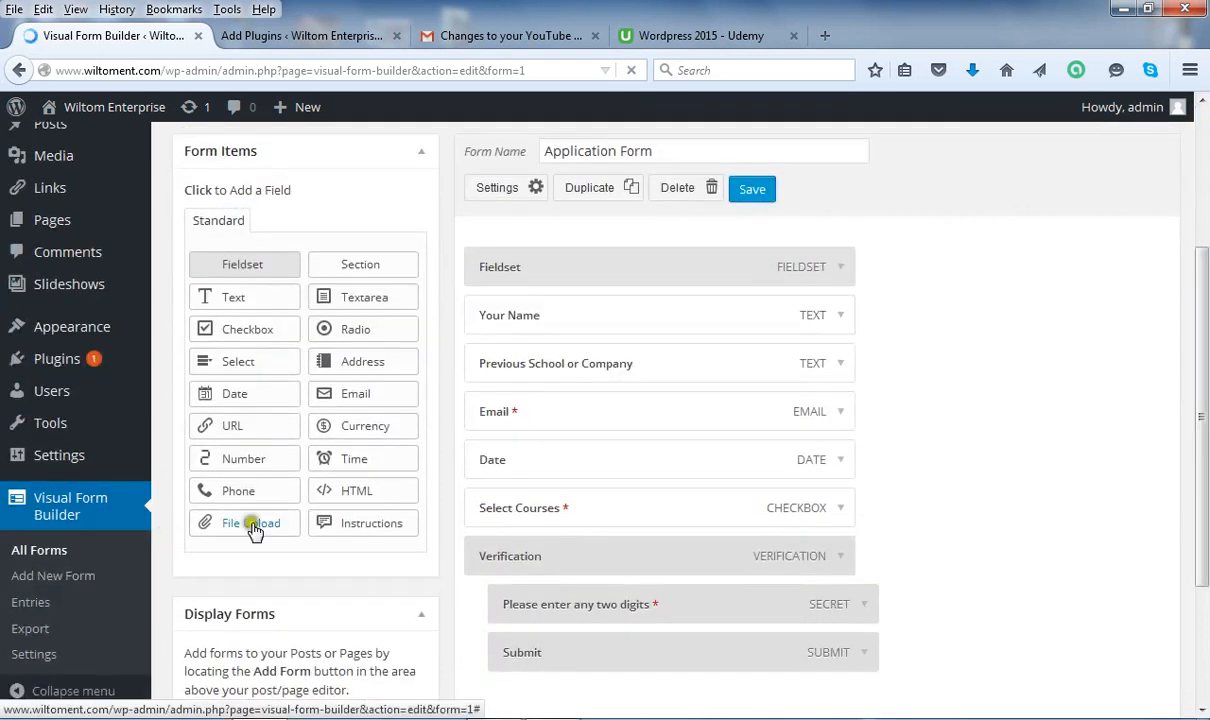
left_click(254, 527)
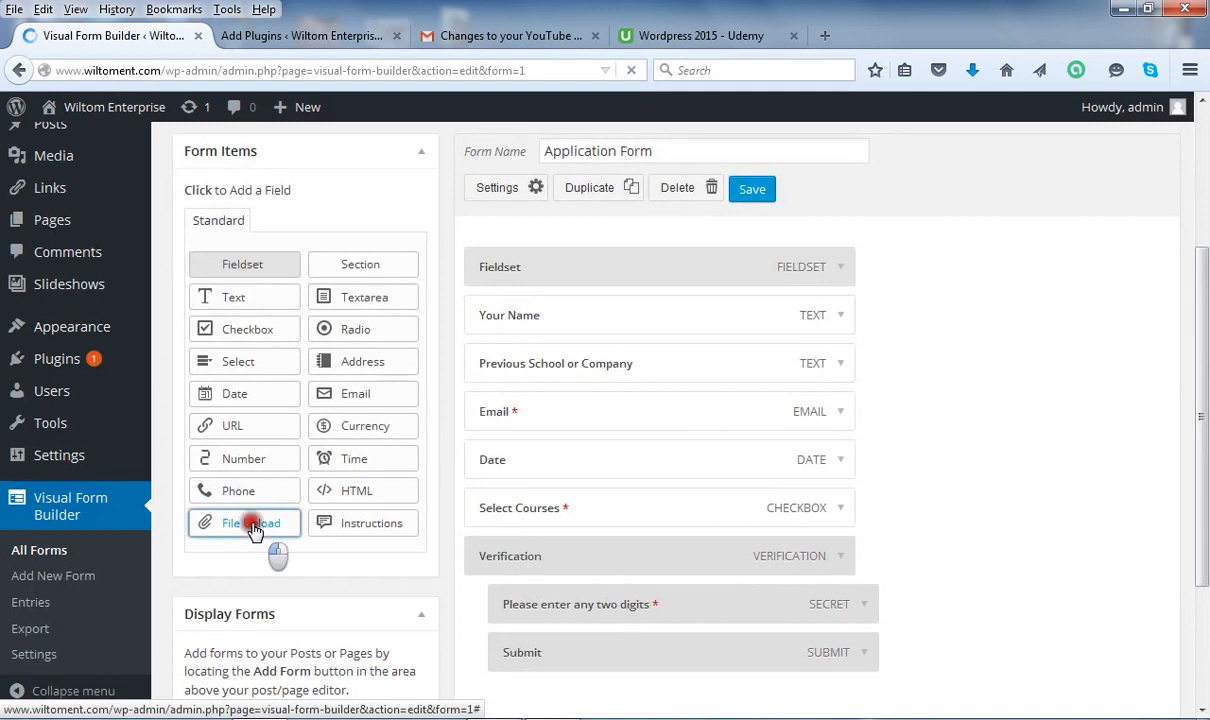
left_click(1187, 367)
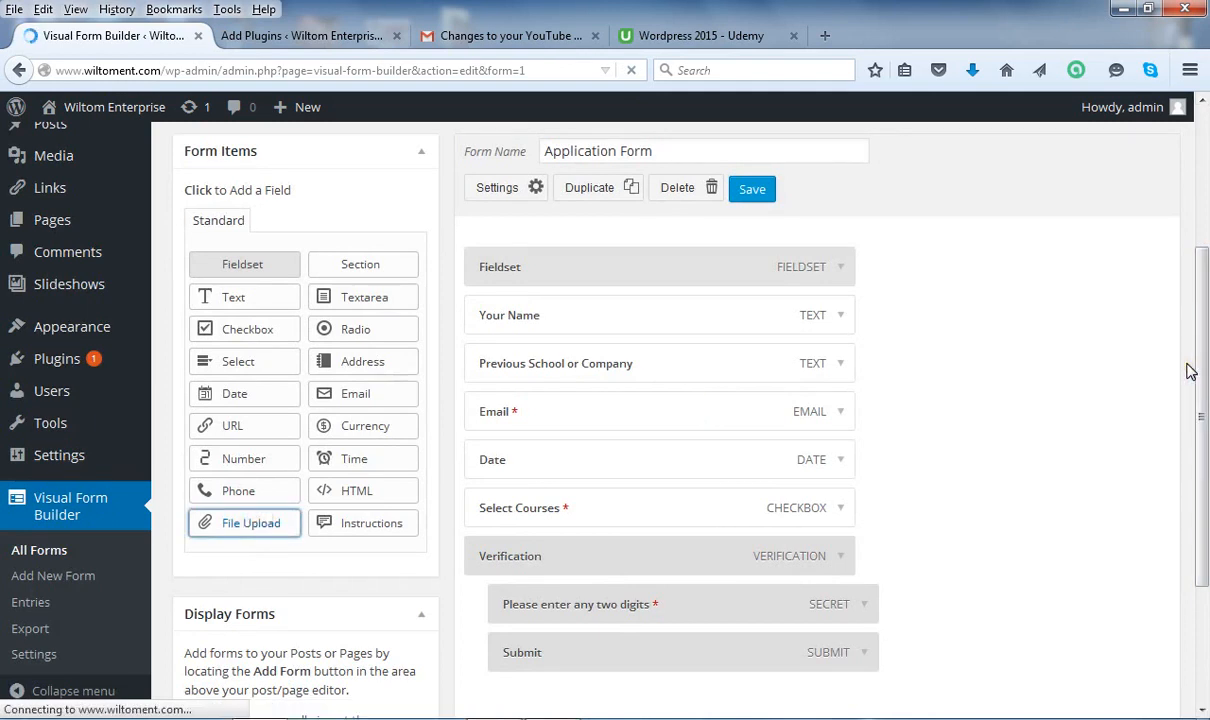
left_click(902, 330)
left_click(240, 531)
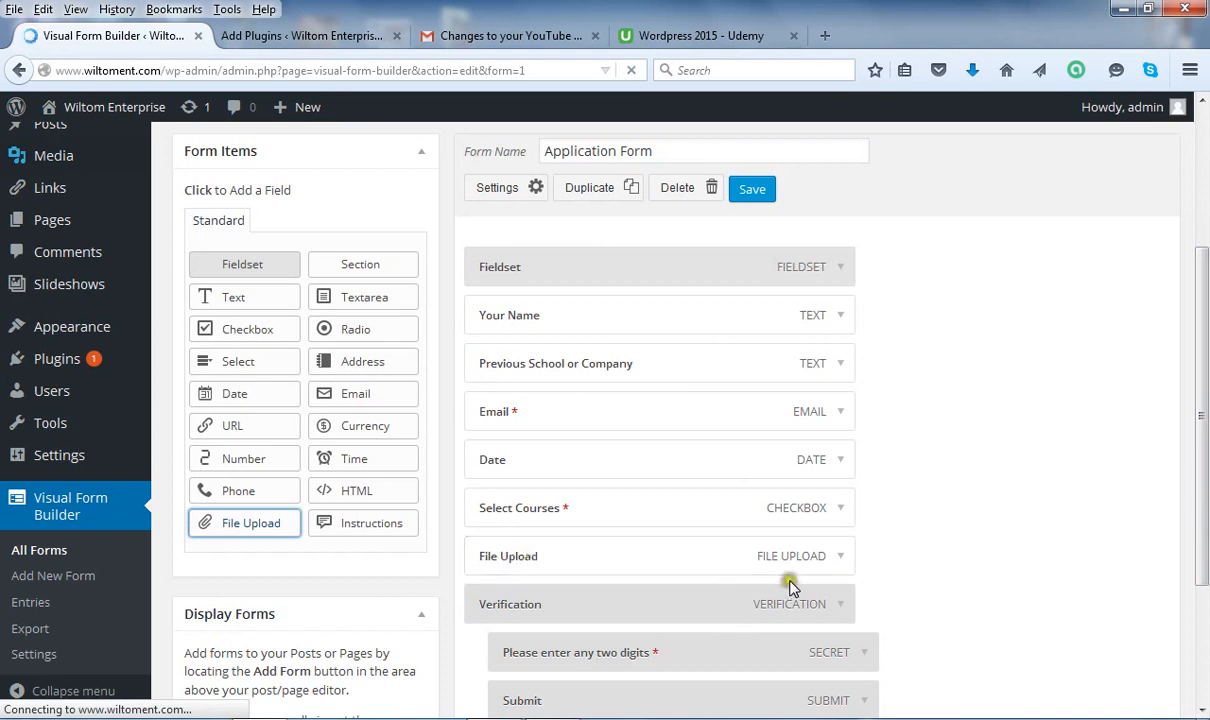
Rename the File Upload field to 'Upload CV/Transcript' and collapse its settings.
left_click(840, 560)
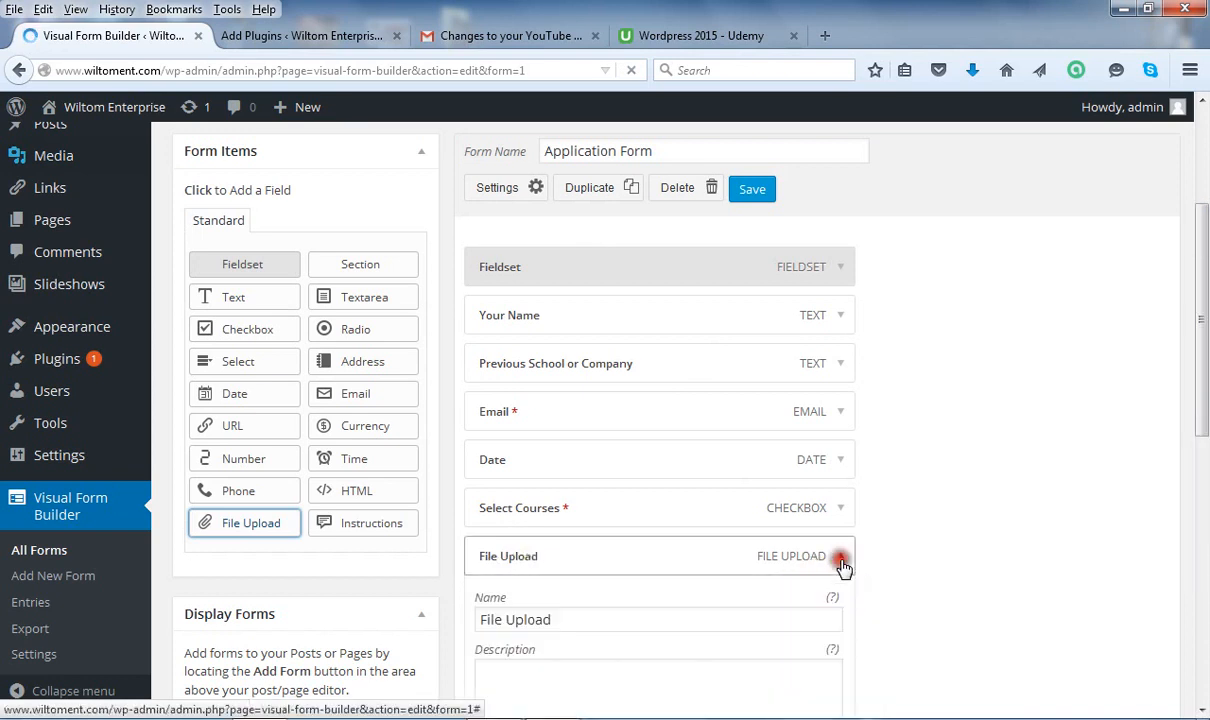
scroll(1205, 450, "down", 2)
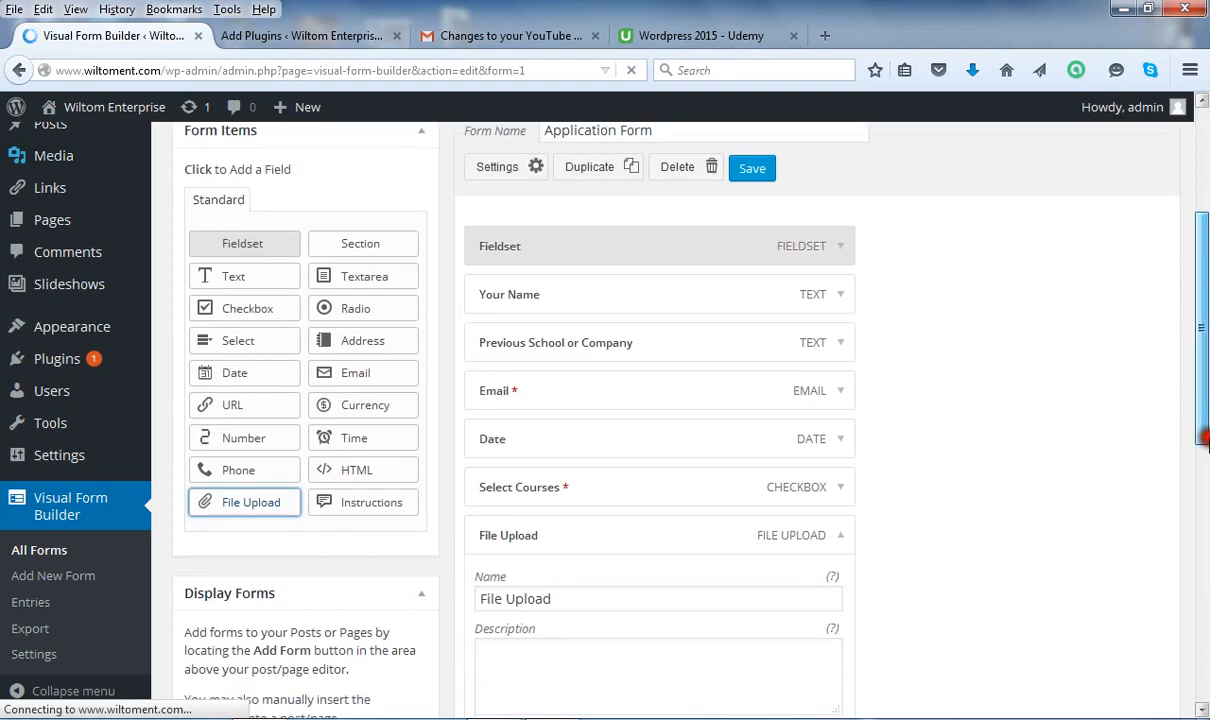
scroll(1205, 462, "down", 2)
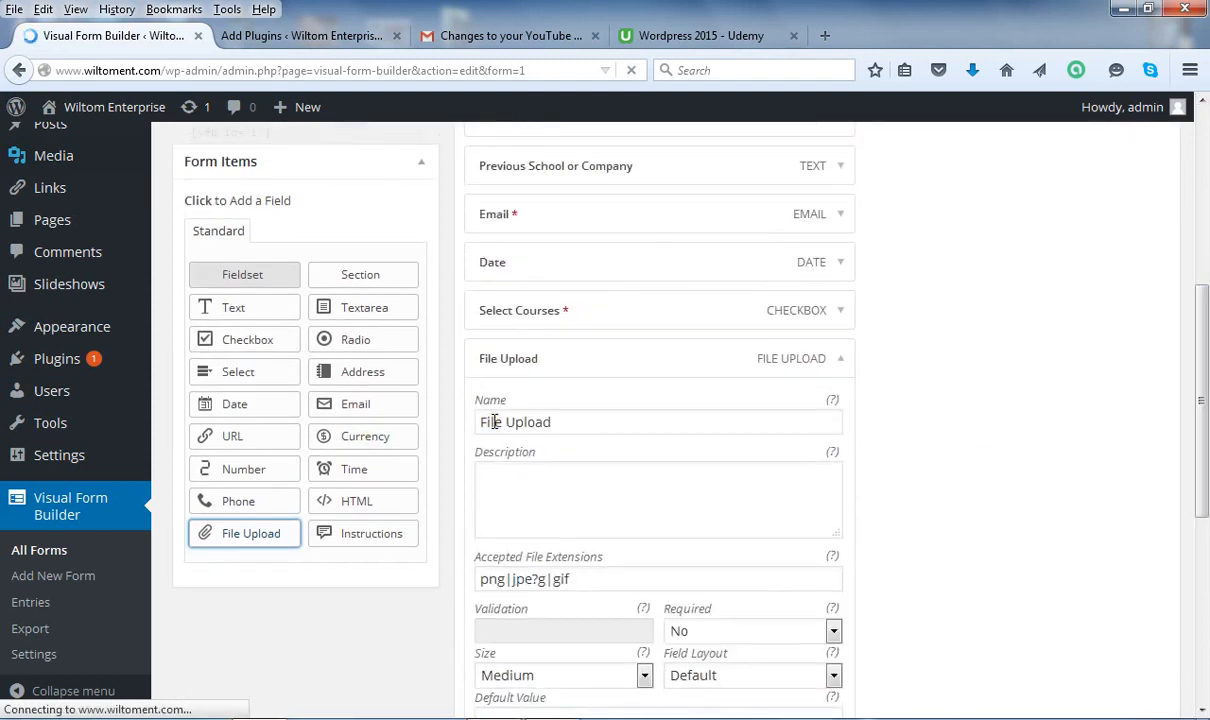
left_click_drag(497, 422, 465, 424)
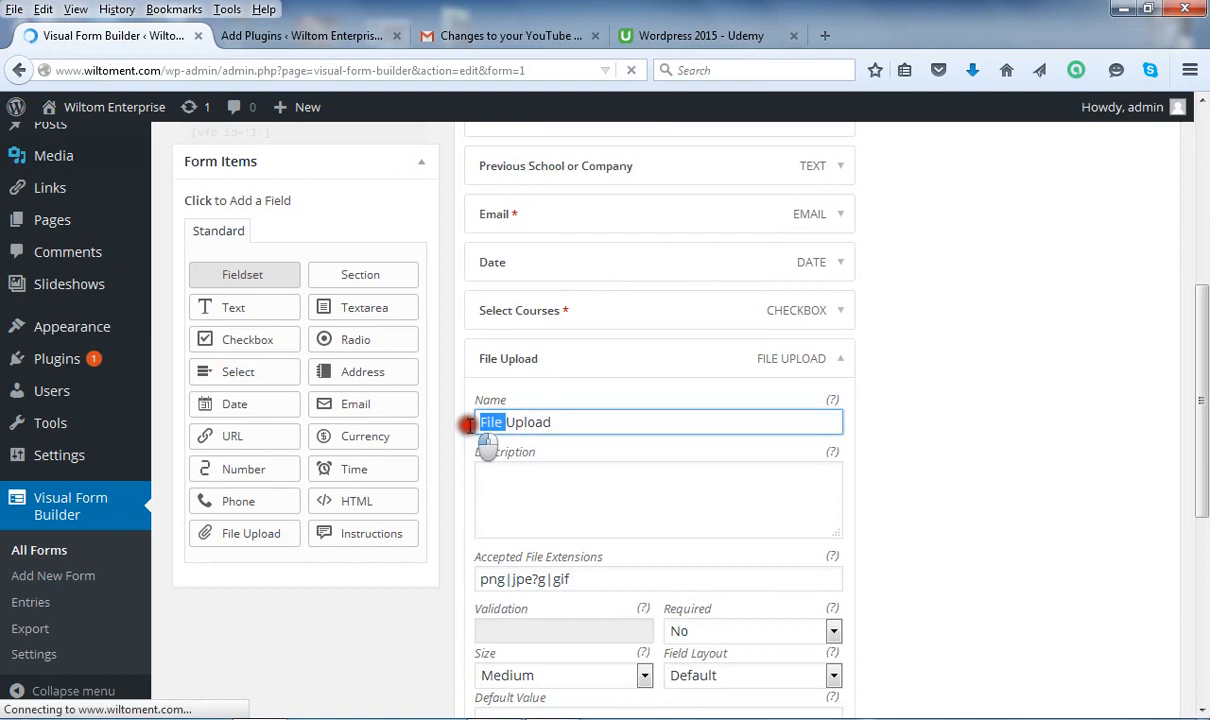
key("BackSpace")
left_click(537, 424)
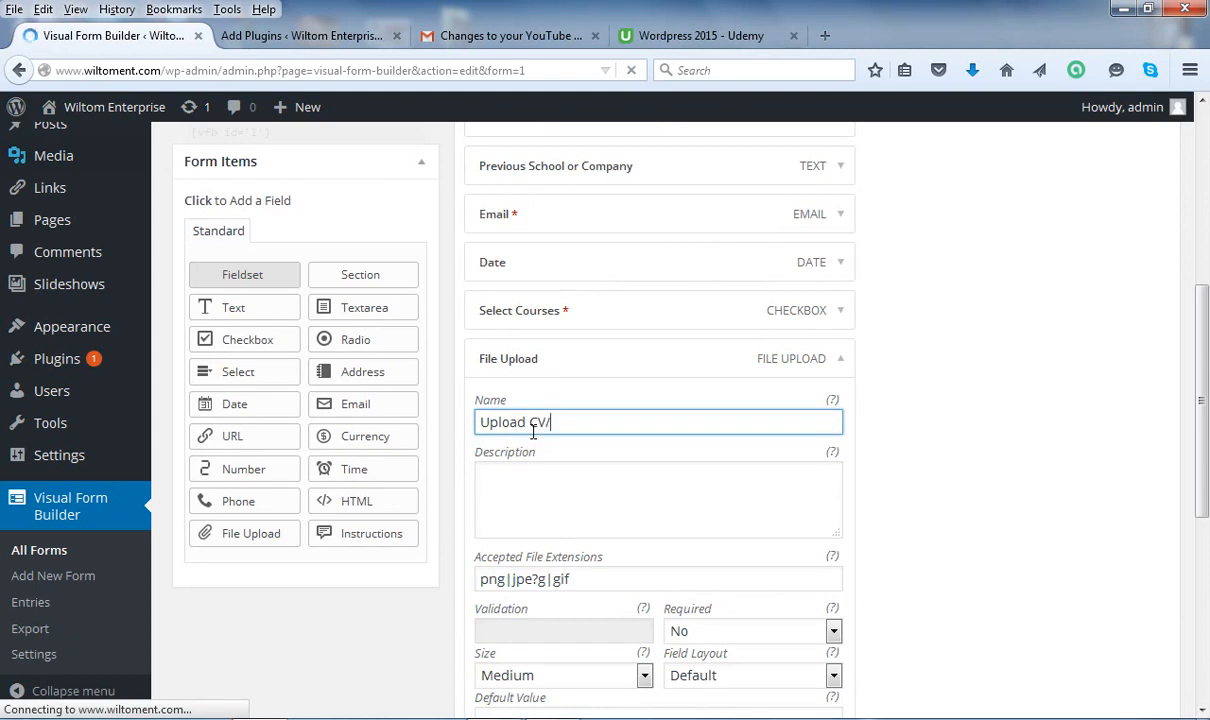
left_click(533, 432)
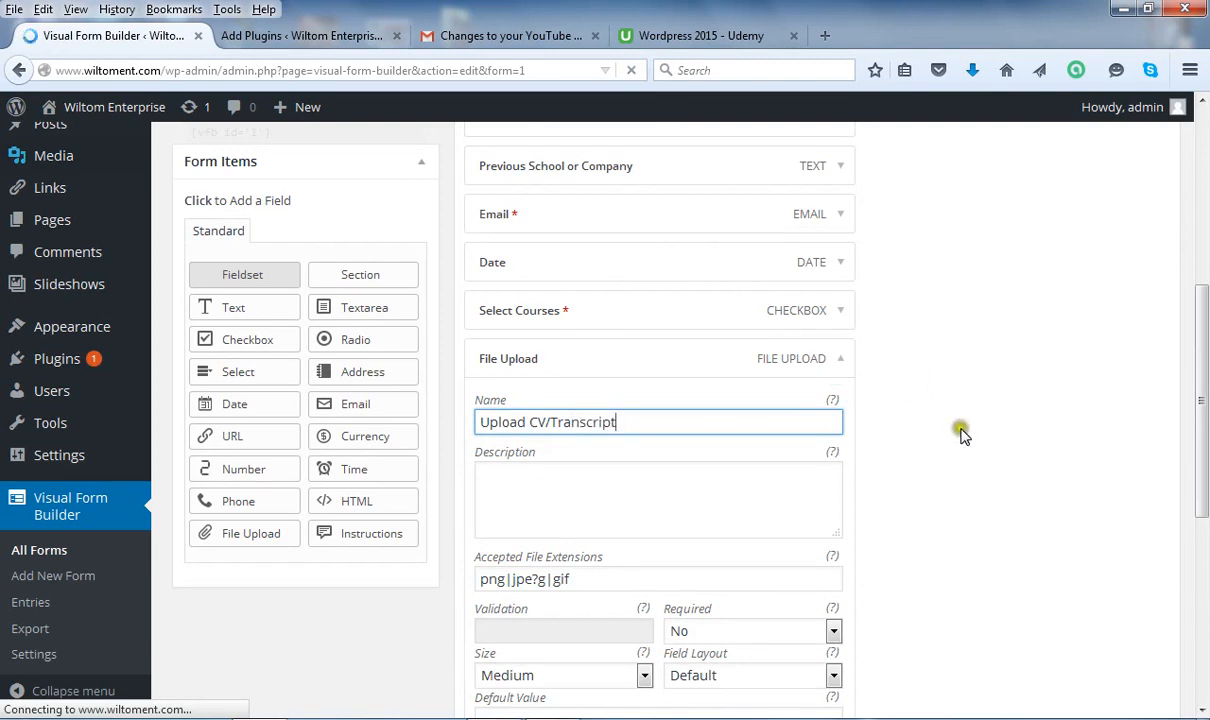
left_click(843, 366)
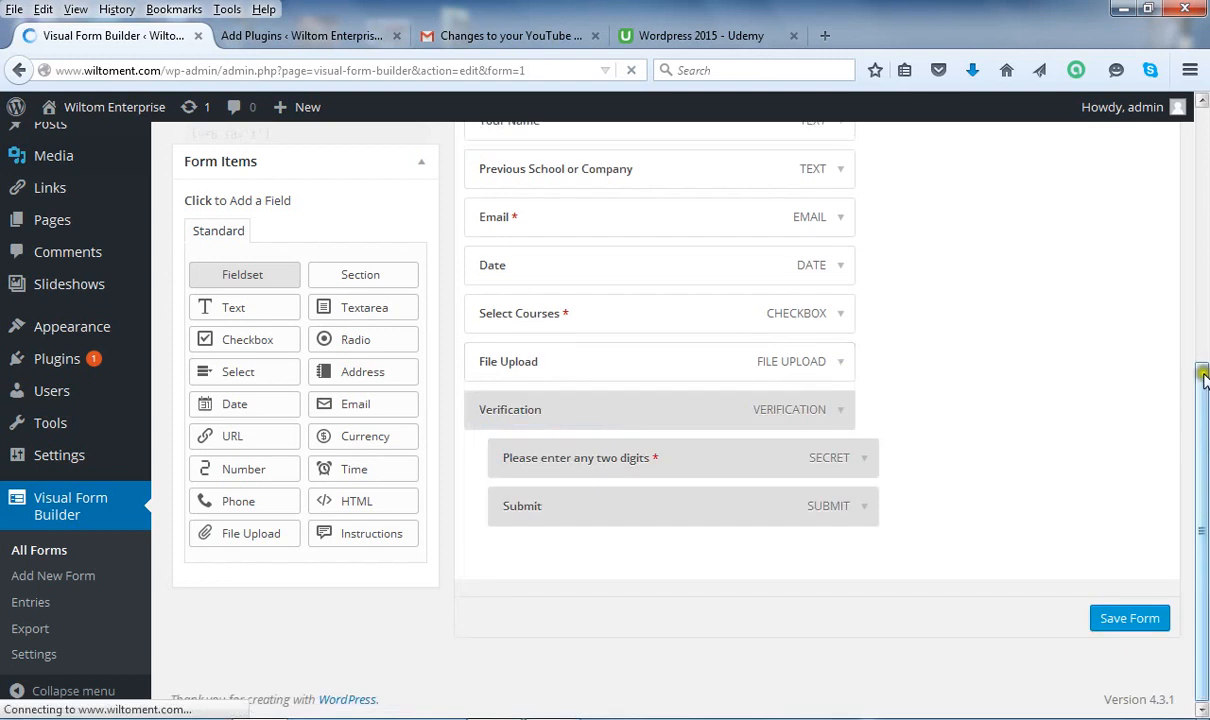
left_click_drag(1203, 483, 1205, 353)
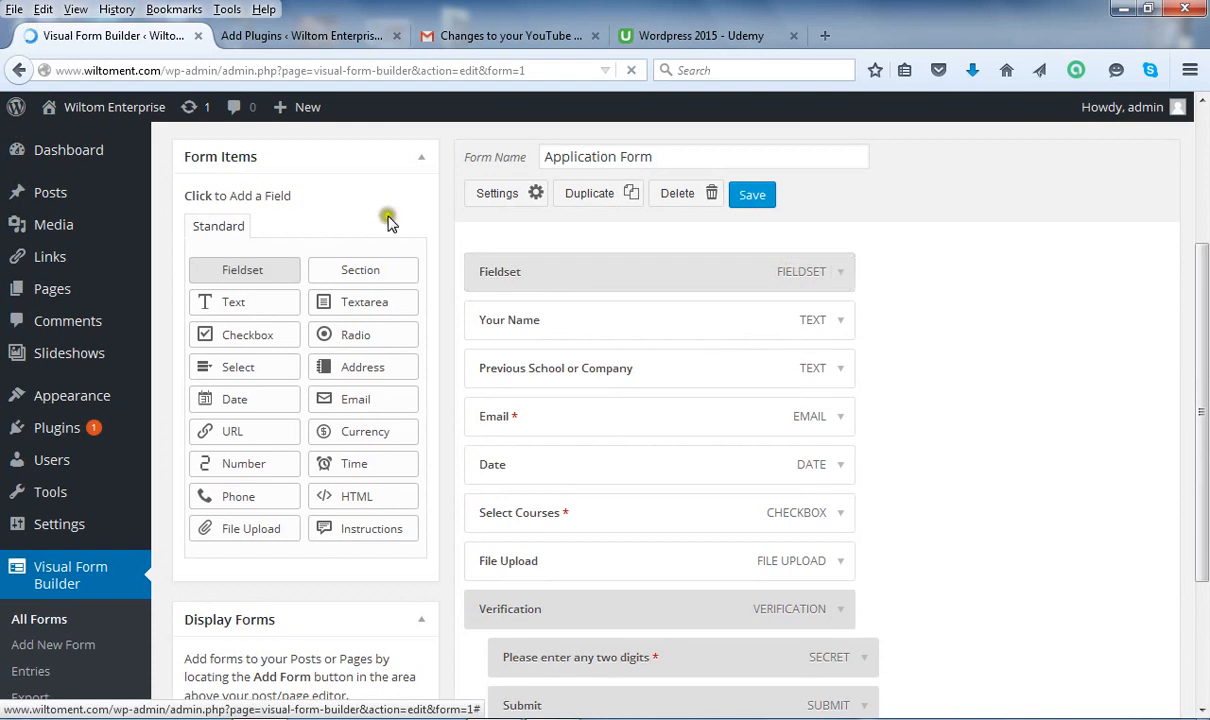
Change the Fieldset legend to 'Summer School Registration Form' and collapse it.
left_click(840, 274)
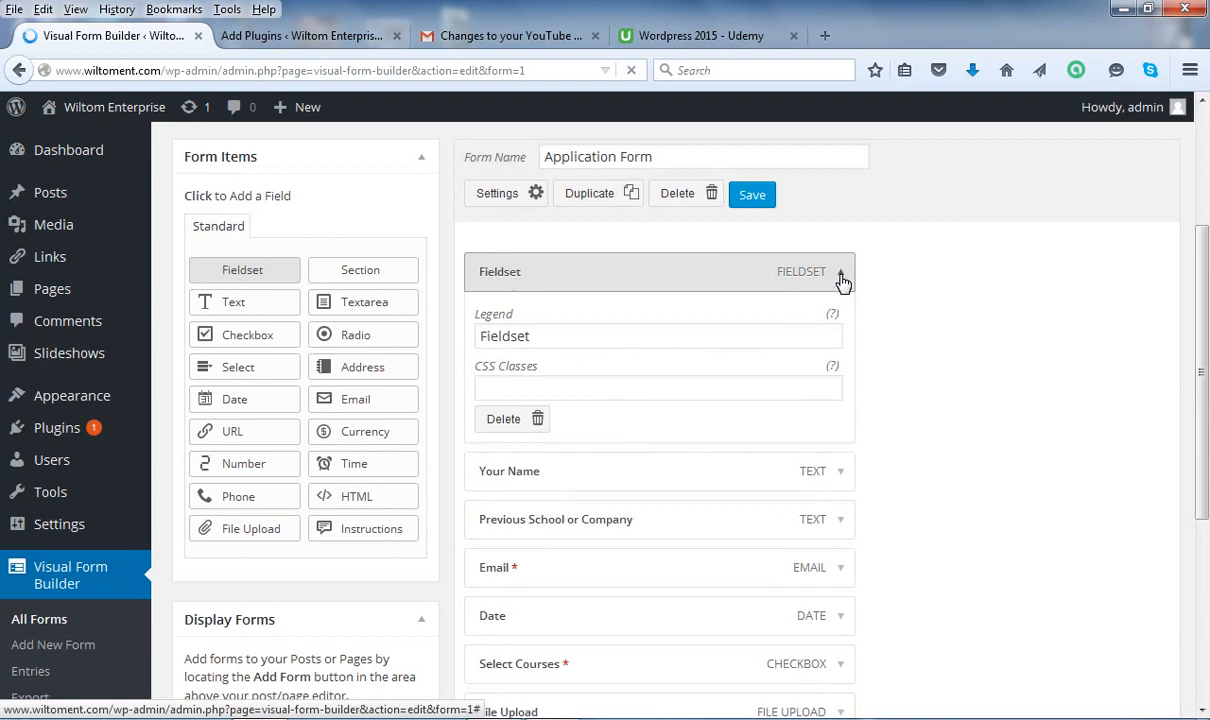
left_click_drag(556, 337, 460, 345)
type("S")
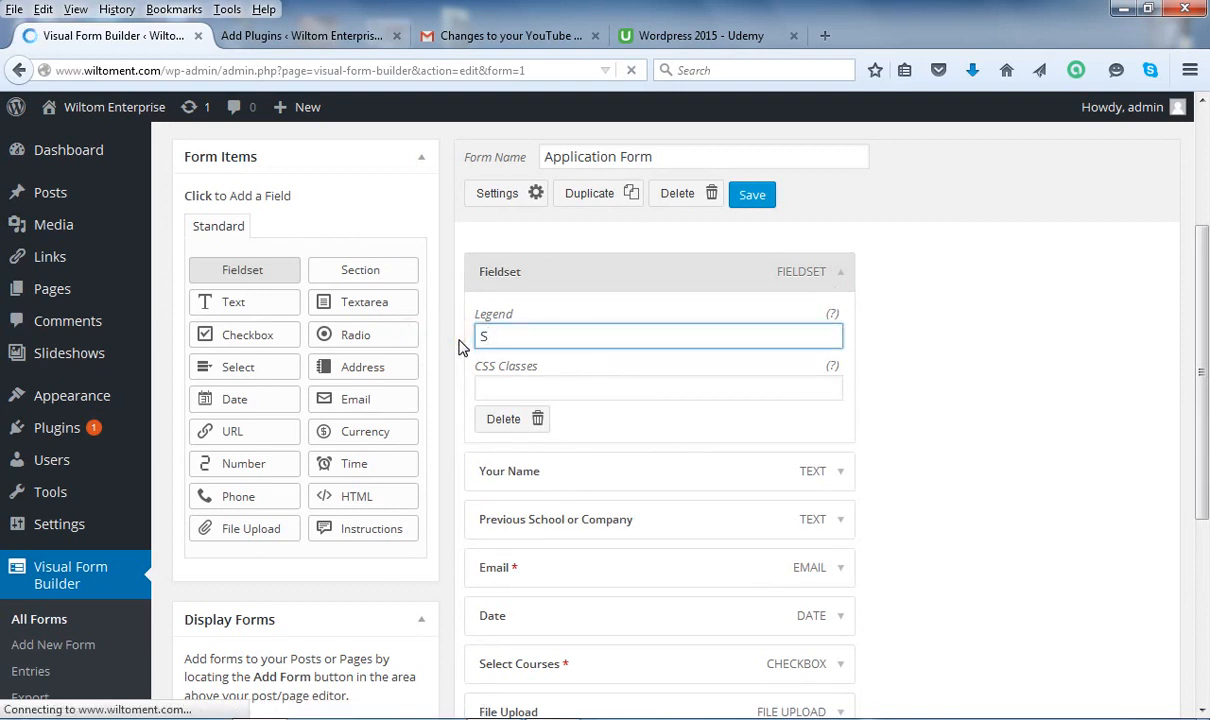
type("ummer School Registration Form")
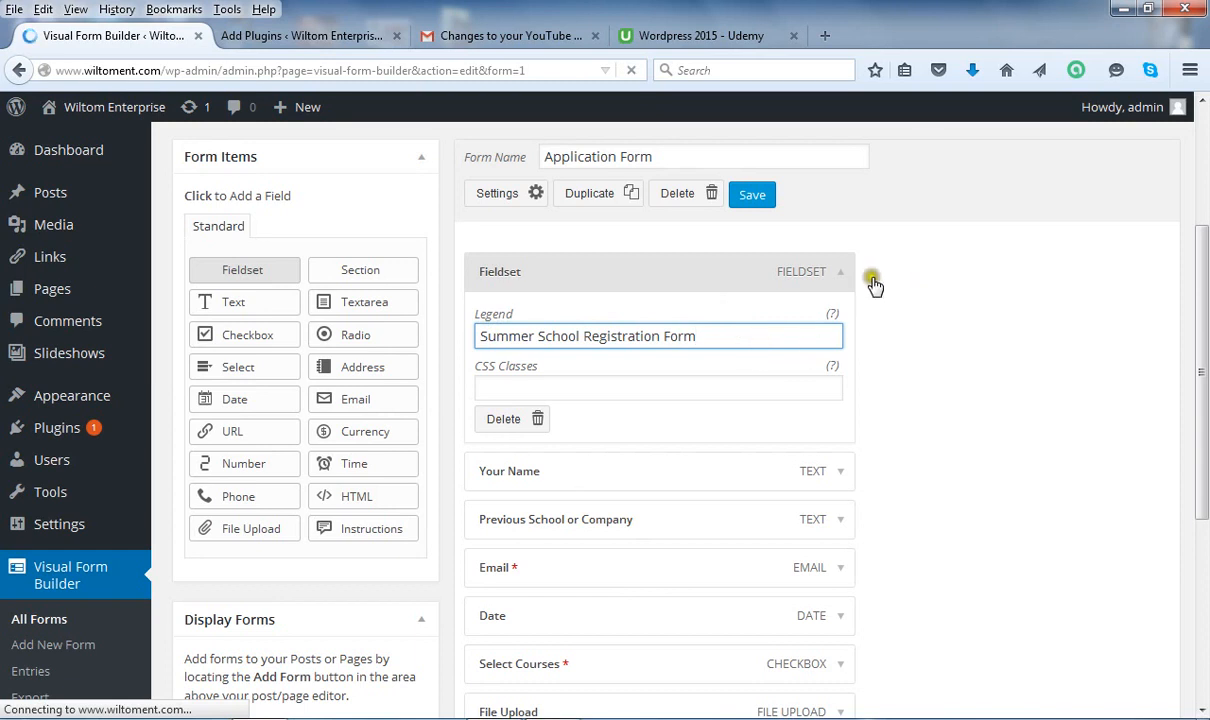
left_click(842, 271)
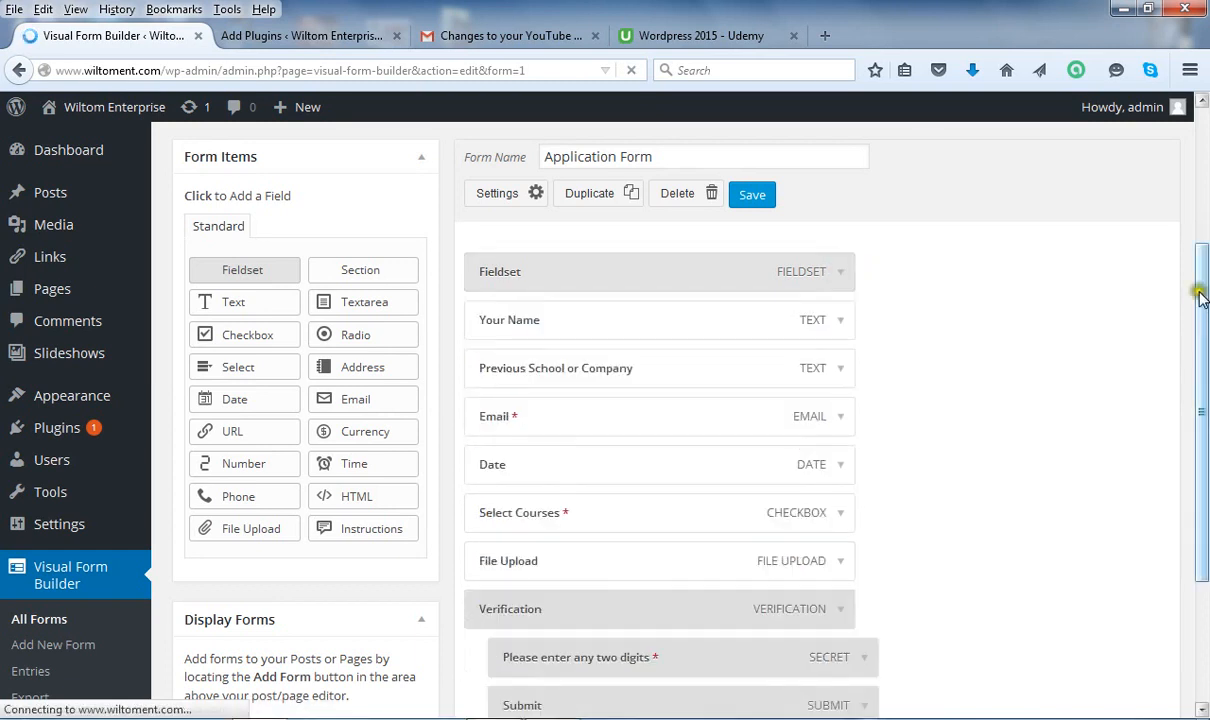
Try saving the form changes from the top of the form.
left_click(750, 194)
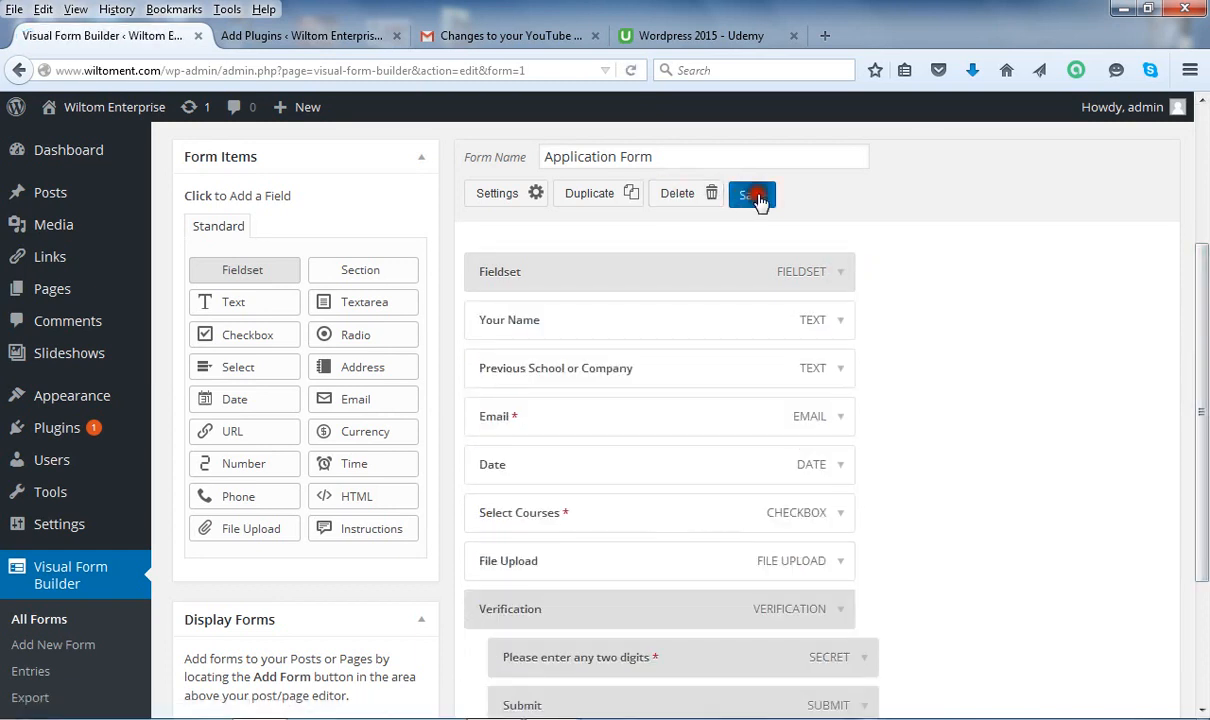
left_click(1070, 197)
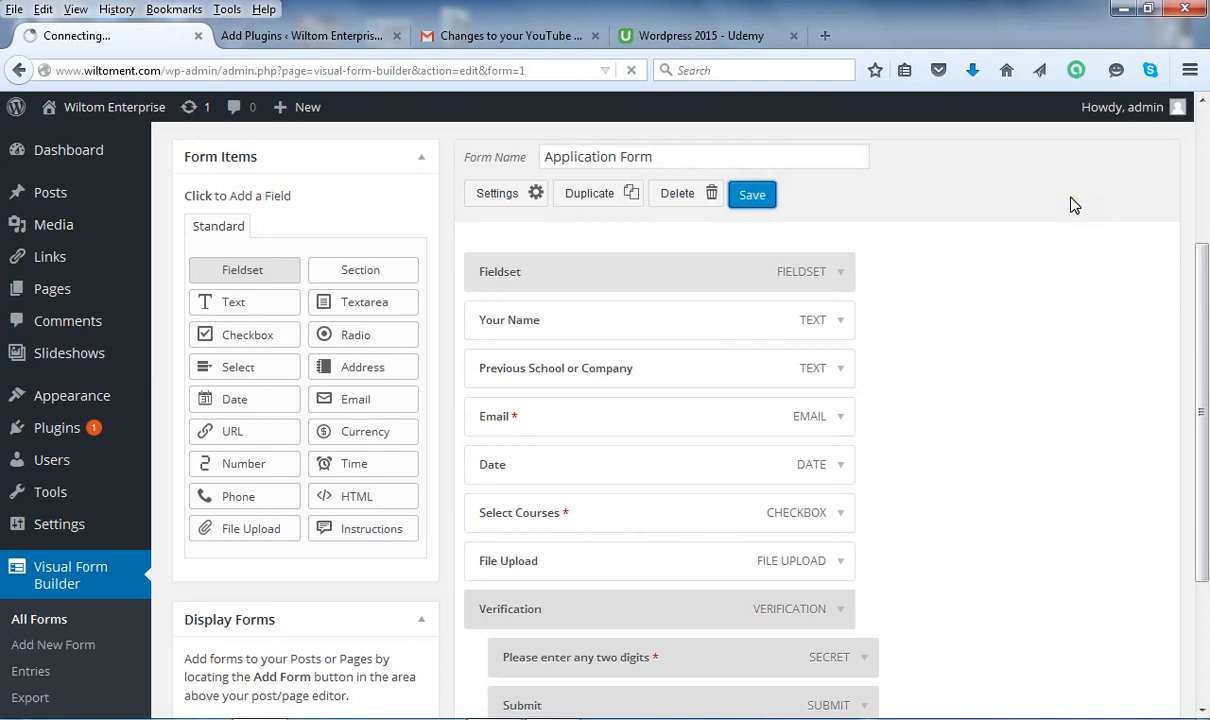
left_click(1070, 200)
left_click(865, 209)
left_click(813, 188)
left_click(943, 208)
left_click(732, 240)
left_click(767, 197)
Save the whole form from the bottom Save Form button until 'Form updated.' appears.
left_click_drag(1205, 262, 1205, 445)
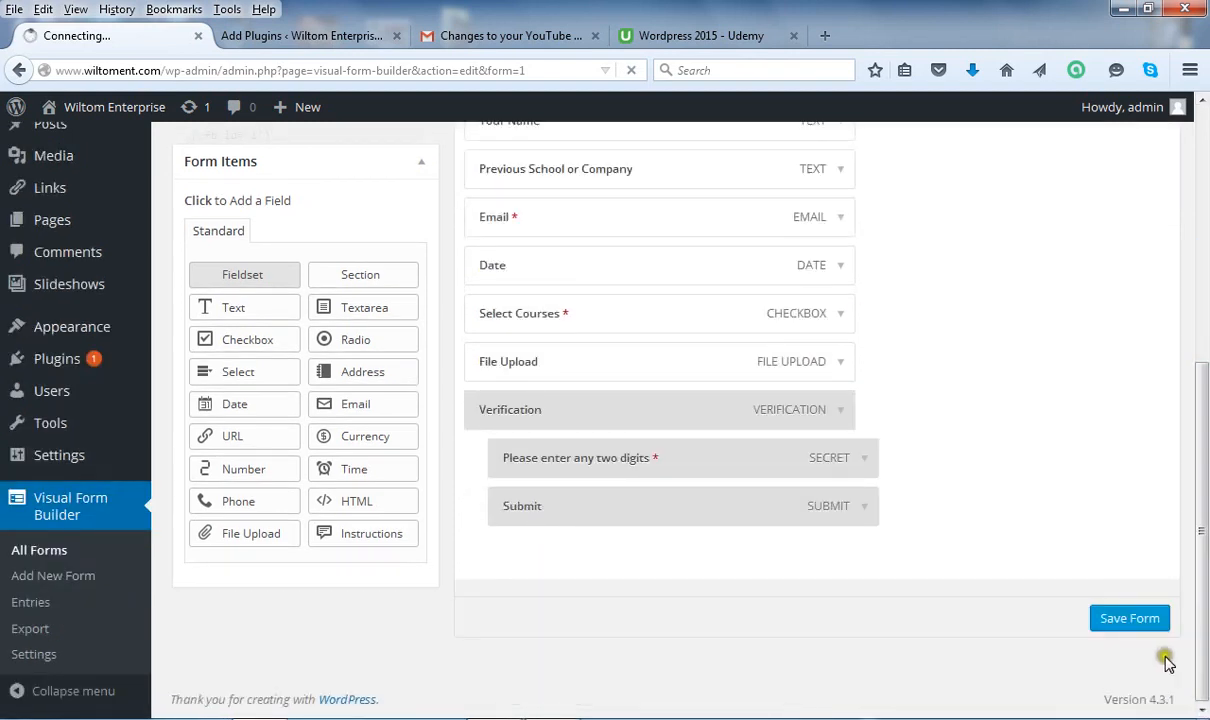
left_click(1143, 634)
left_click(1143, 621)
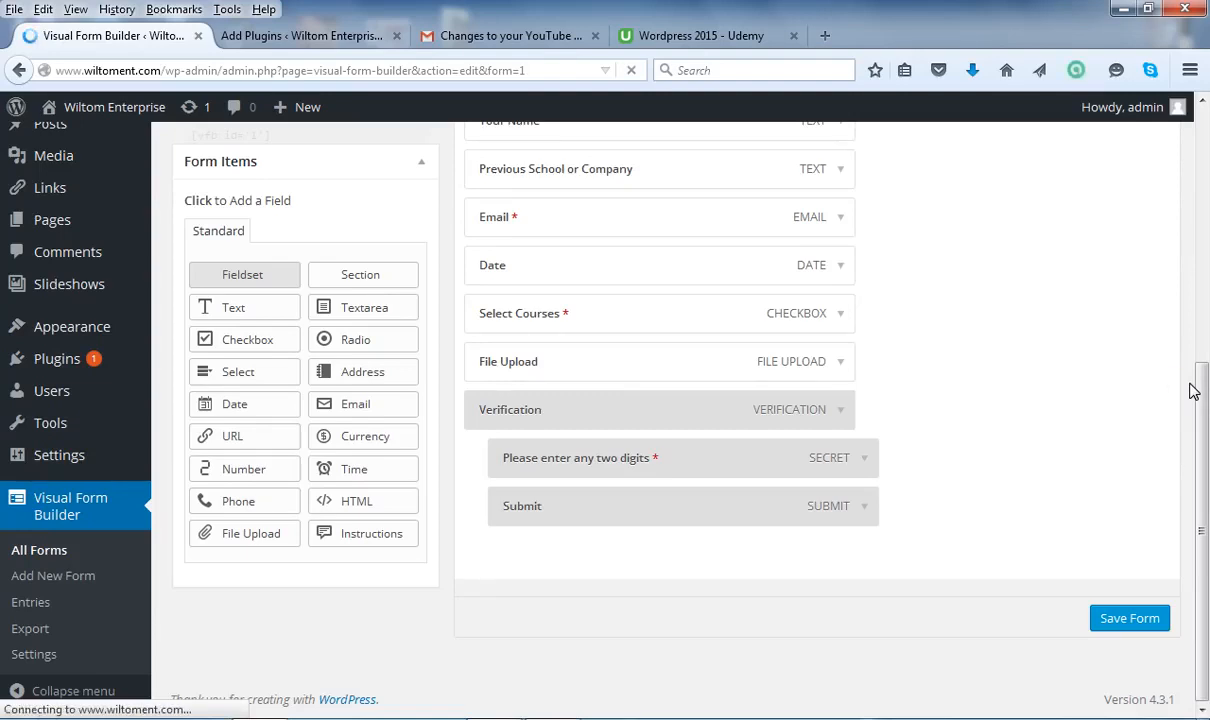
left_click(1204, 412)
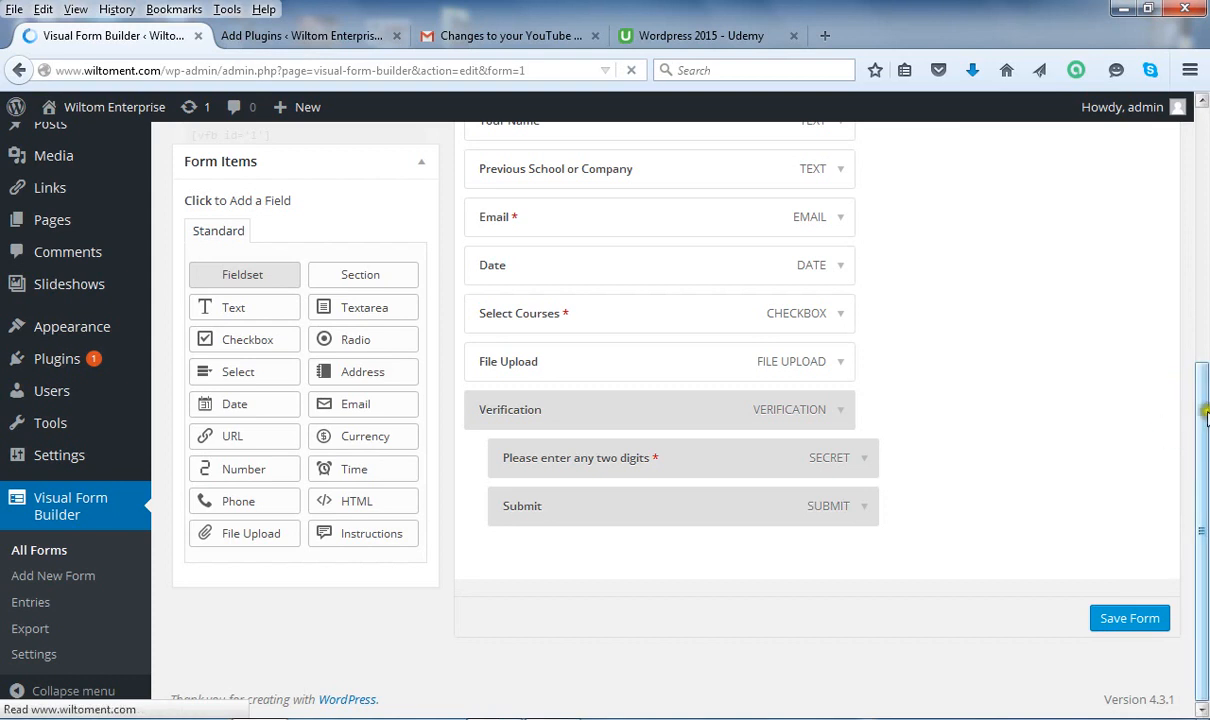
left_click_drag(1204, 418, 1172, 289)
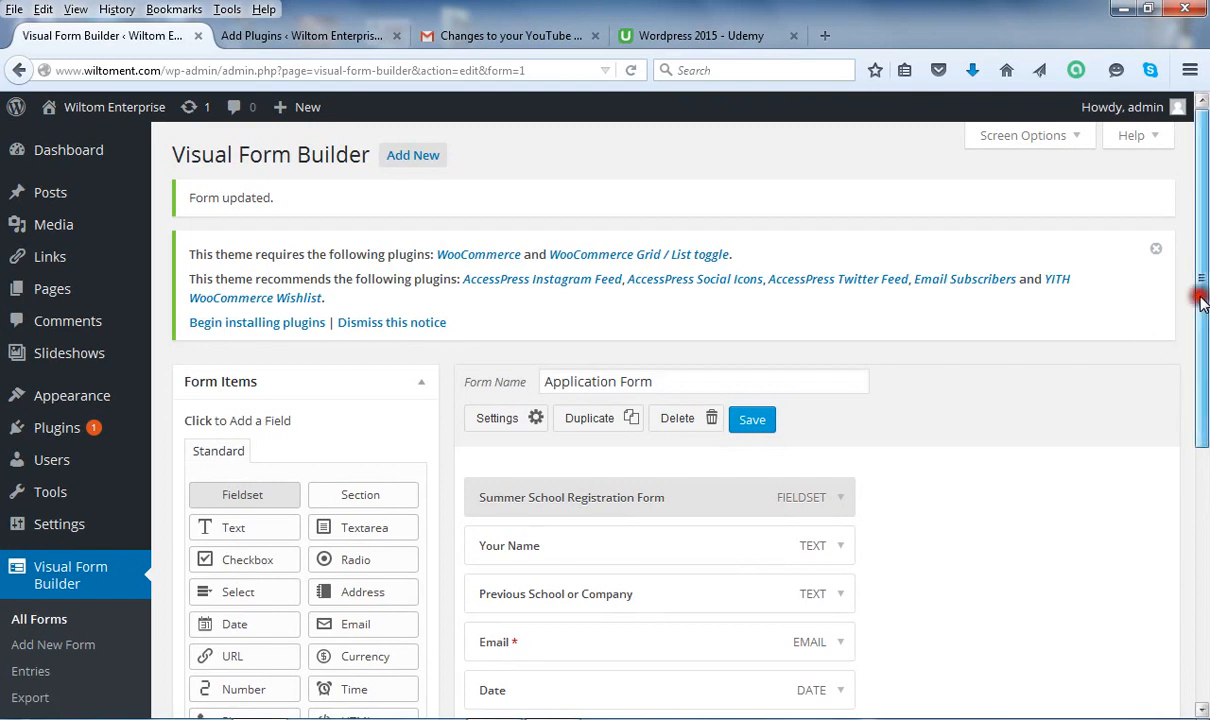
left_click_drag(1201, 300, 1203, 410)
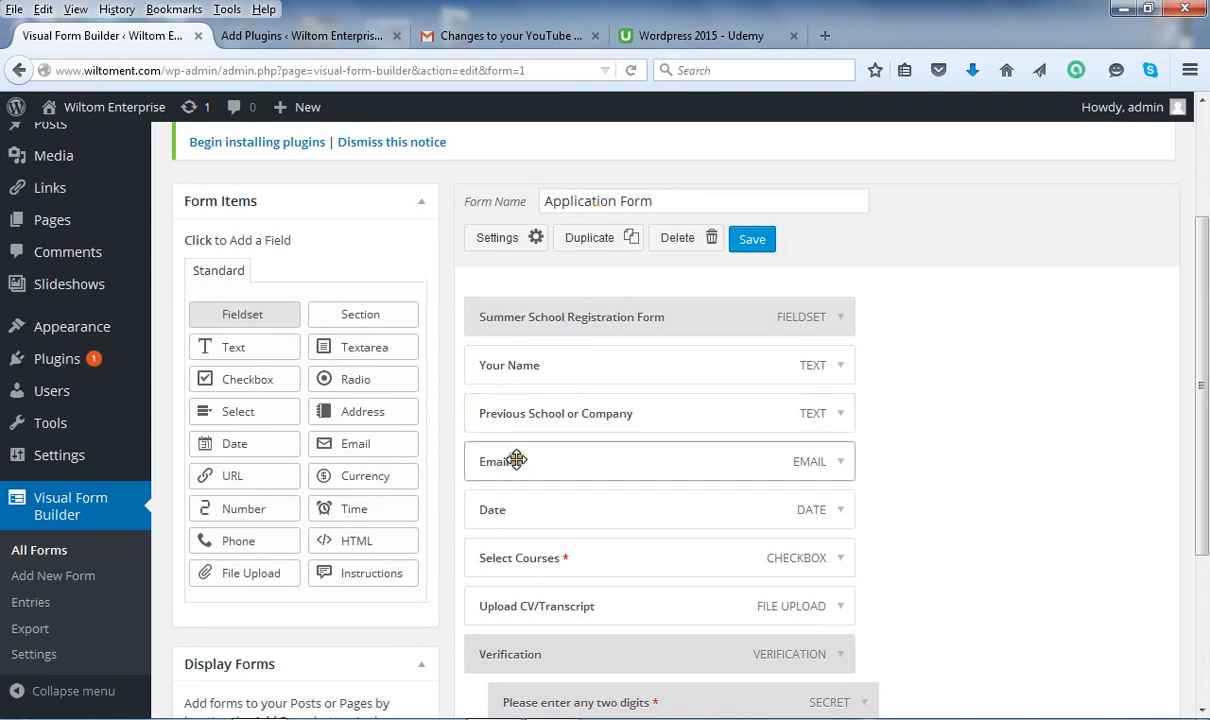
left_click_drag(1204, 412, 1204, 350)
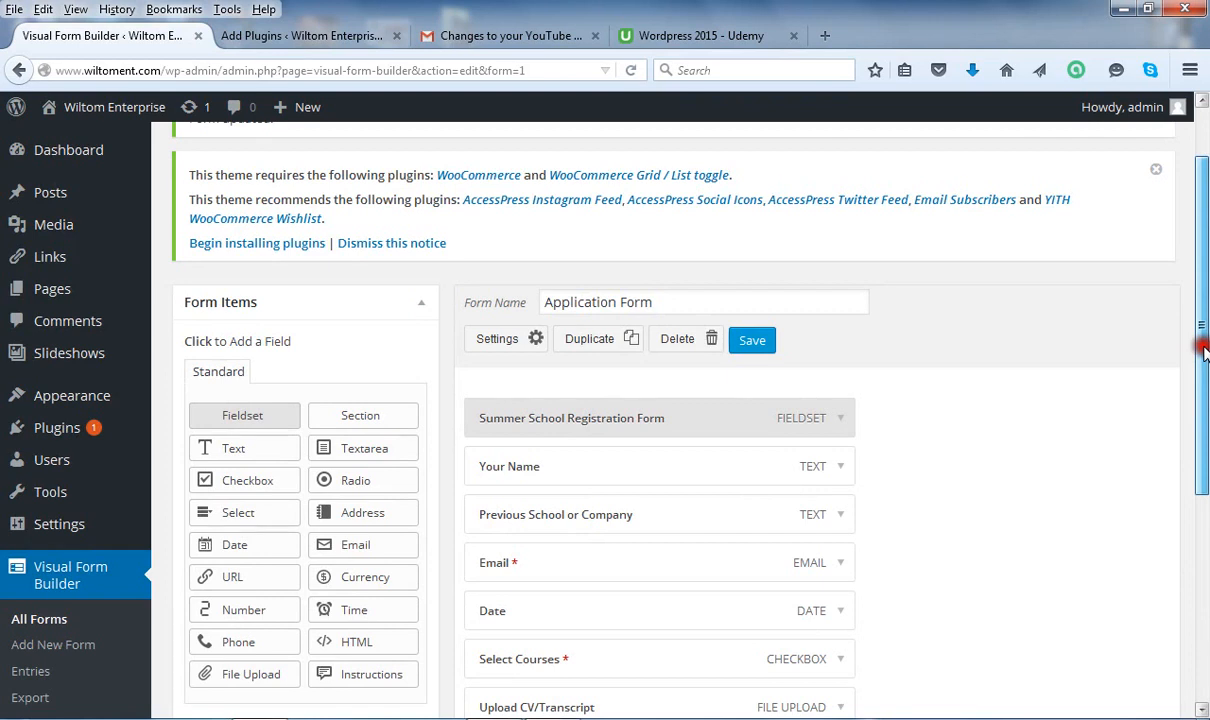
left_click_drag(1204, 350, 1204, 563)
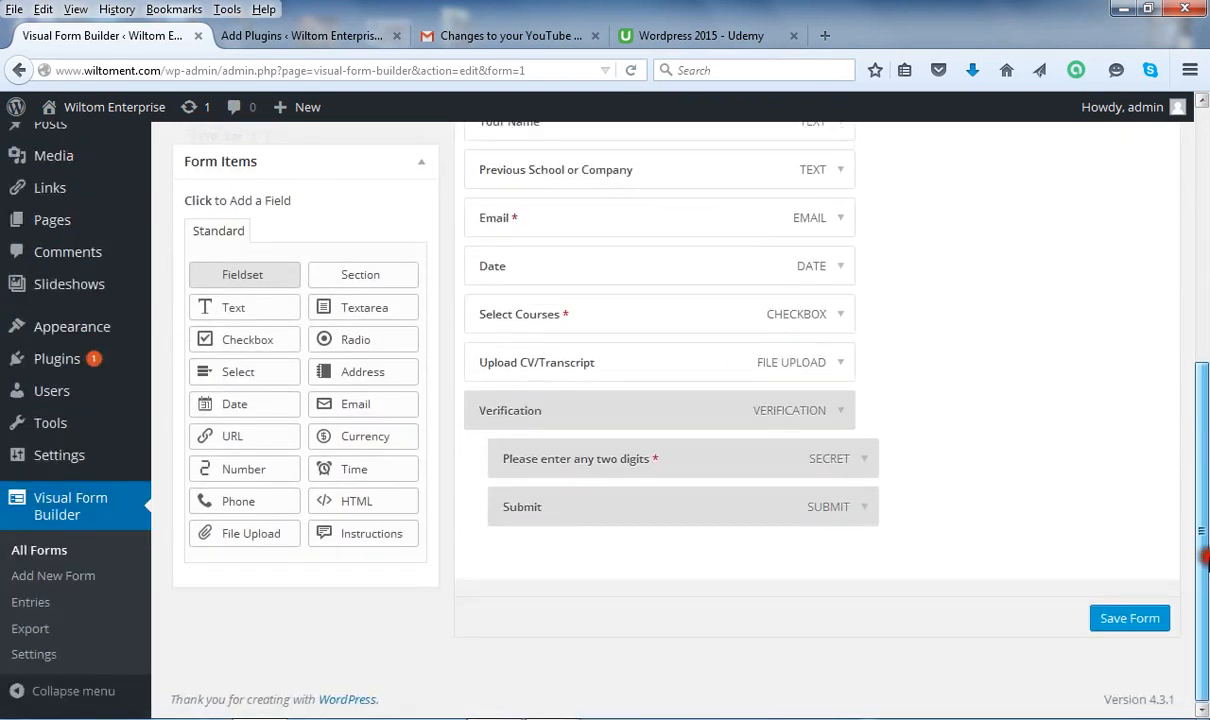
left_click(1205, 332)
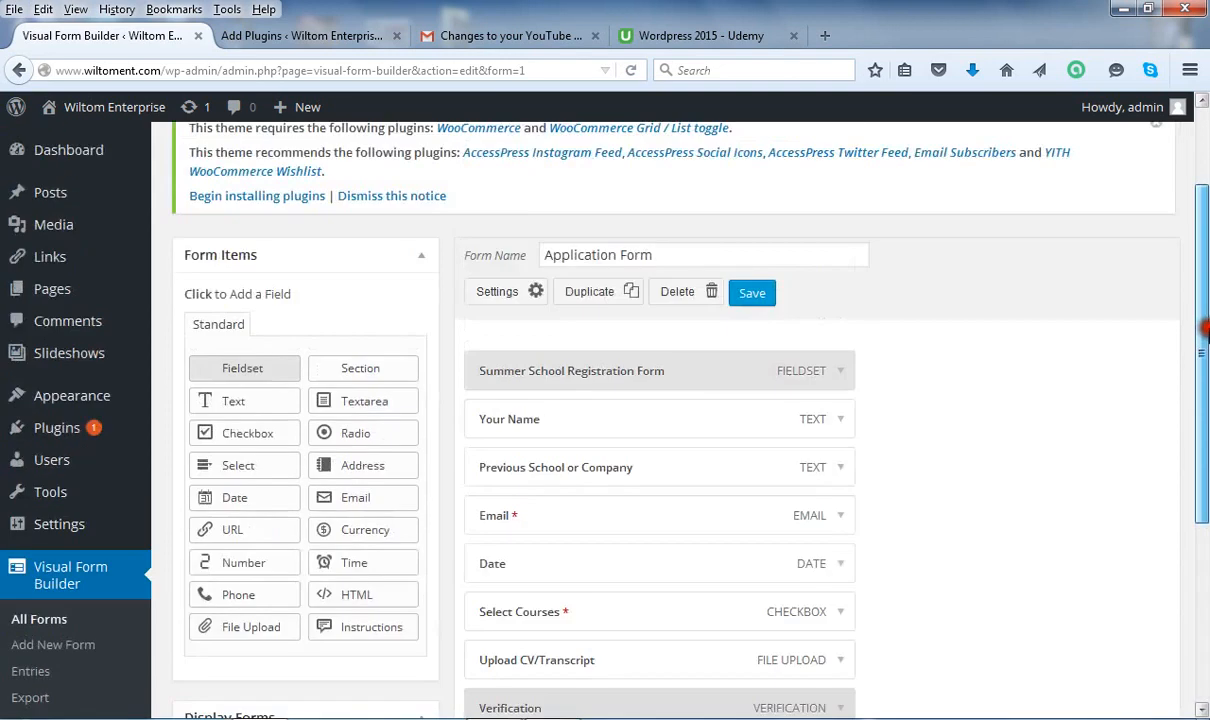
scroll(1205, 330, "up", 1)
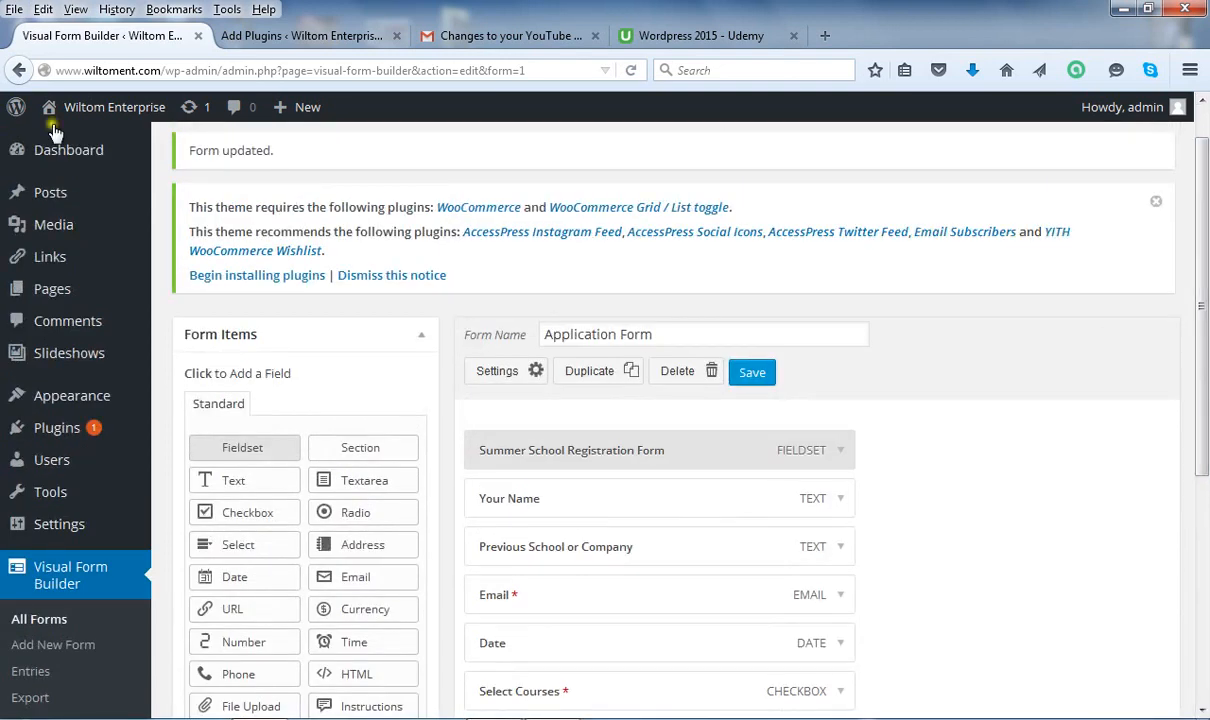
mouse_move(52, 289)
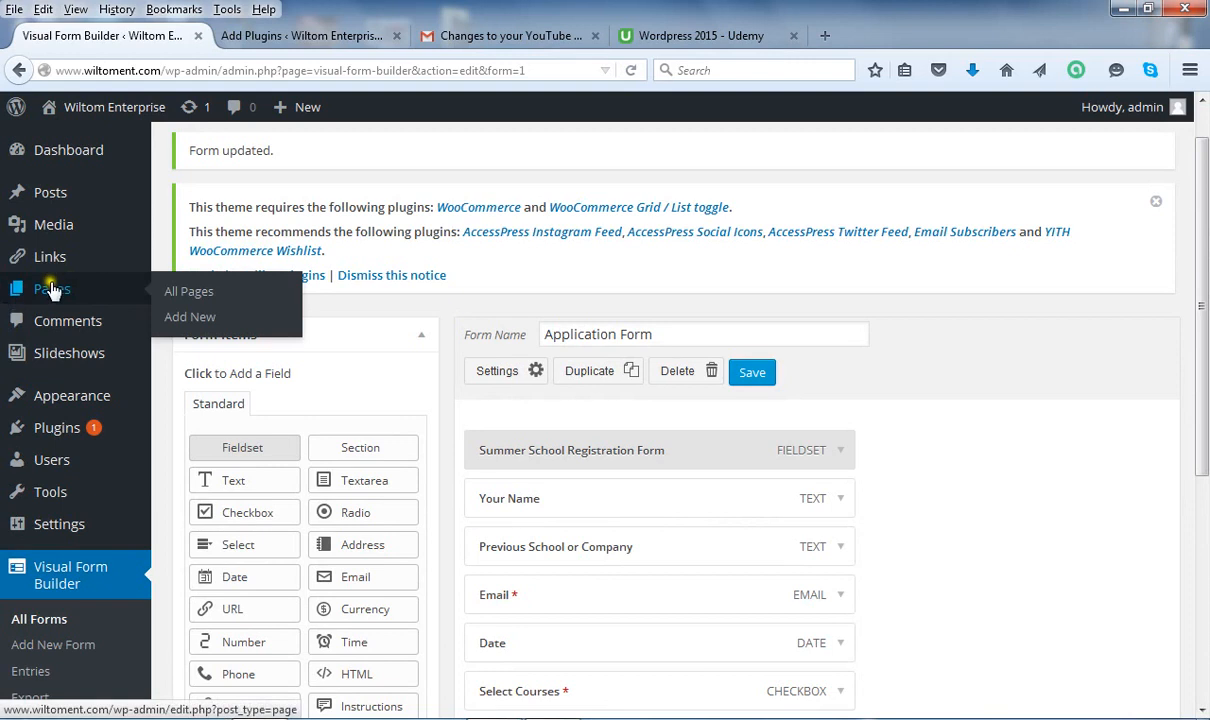
Go to All Pages and start editing the Contact page.
left_click(190, 297)
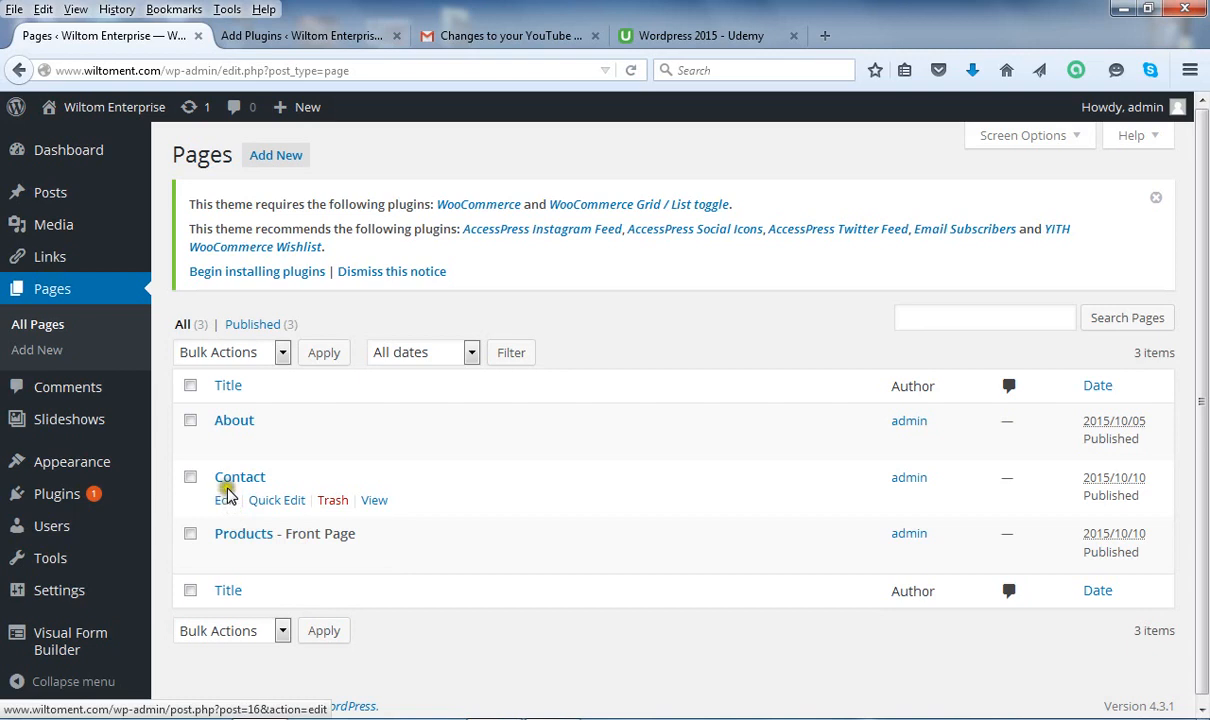
left_click(227, 497)
left_click(226, 501)
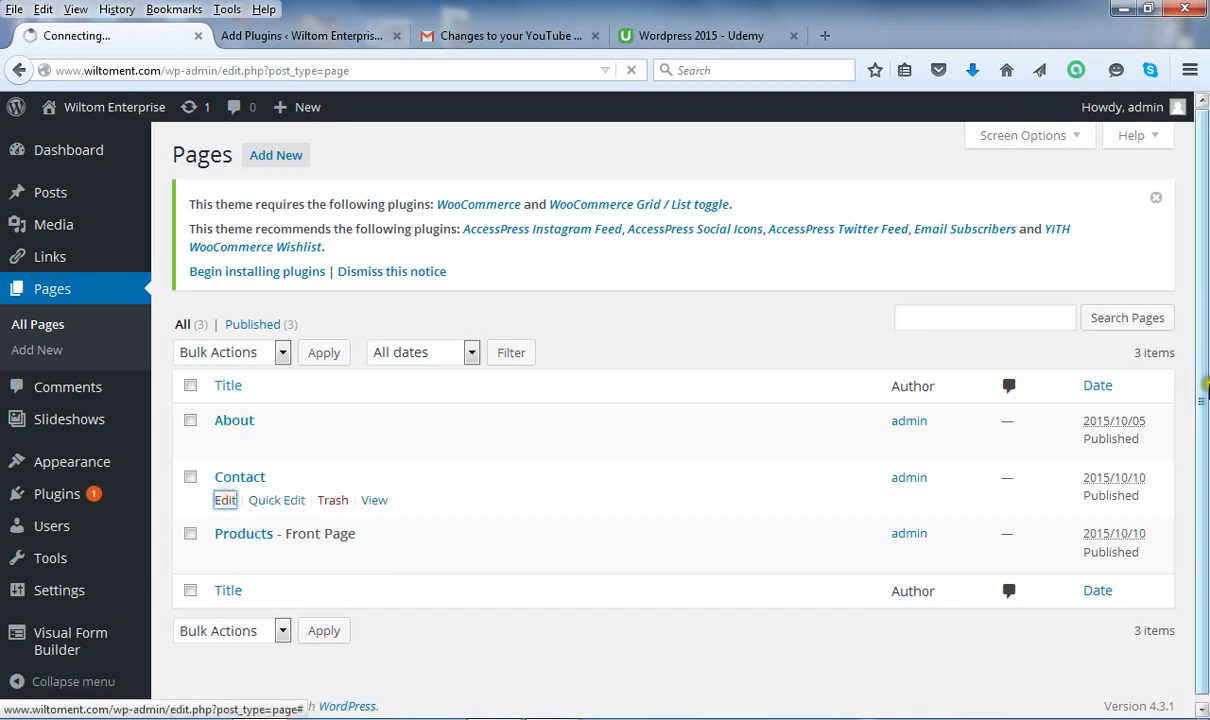
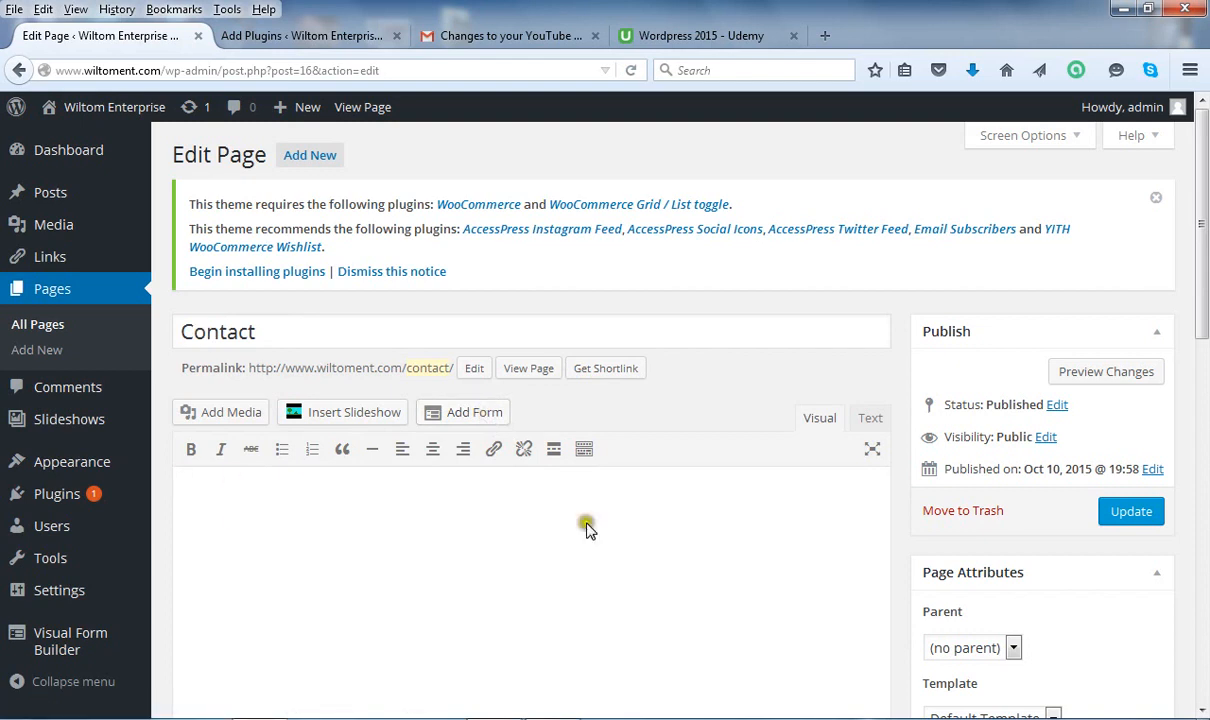
Add a new empty line after the 'Tel:' line in the Contact page content.
mouse_move(1203, 295)
left_mouse_down()
mouse_move(1206, 375)
mouse_move(1206, 320)
left_mouse_up()
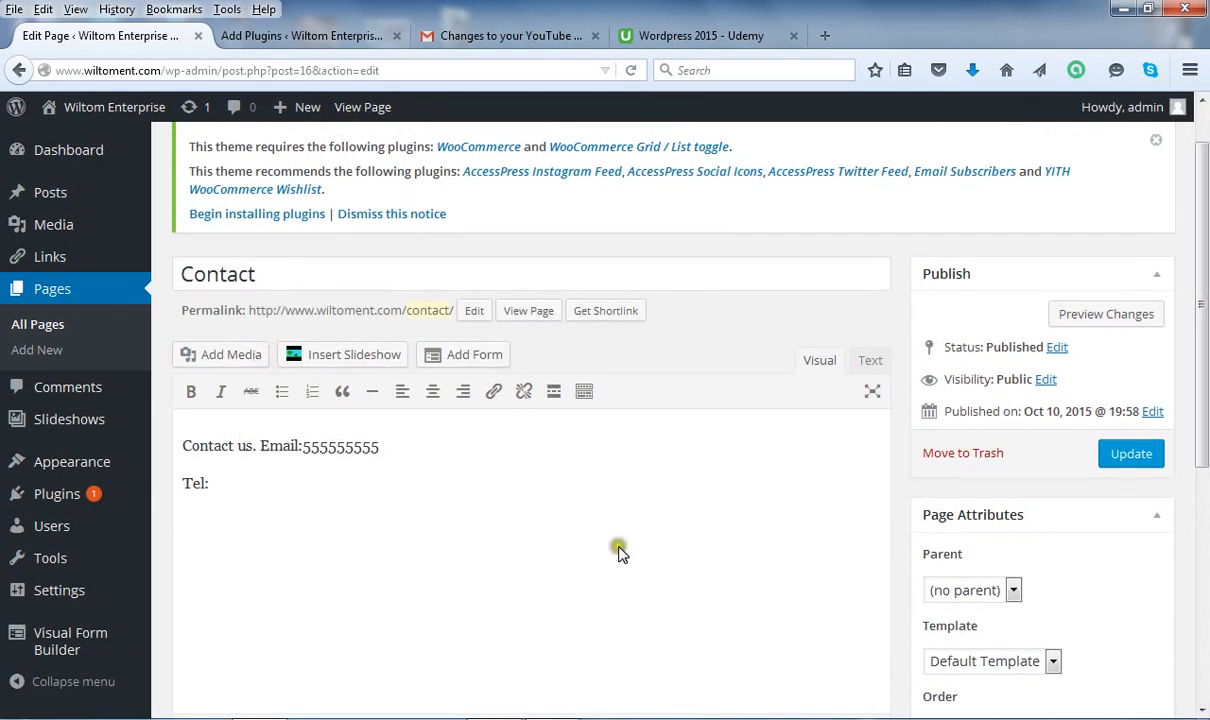
left_click(277, 485)
key("Return")
Insert the Application Form below 'Tel:' as the shortcode [vfb id=1].
left_click(467, 358)
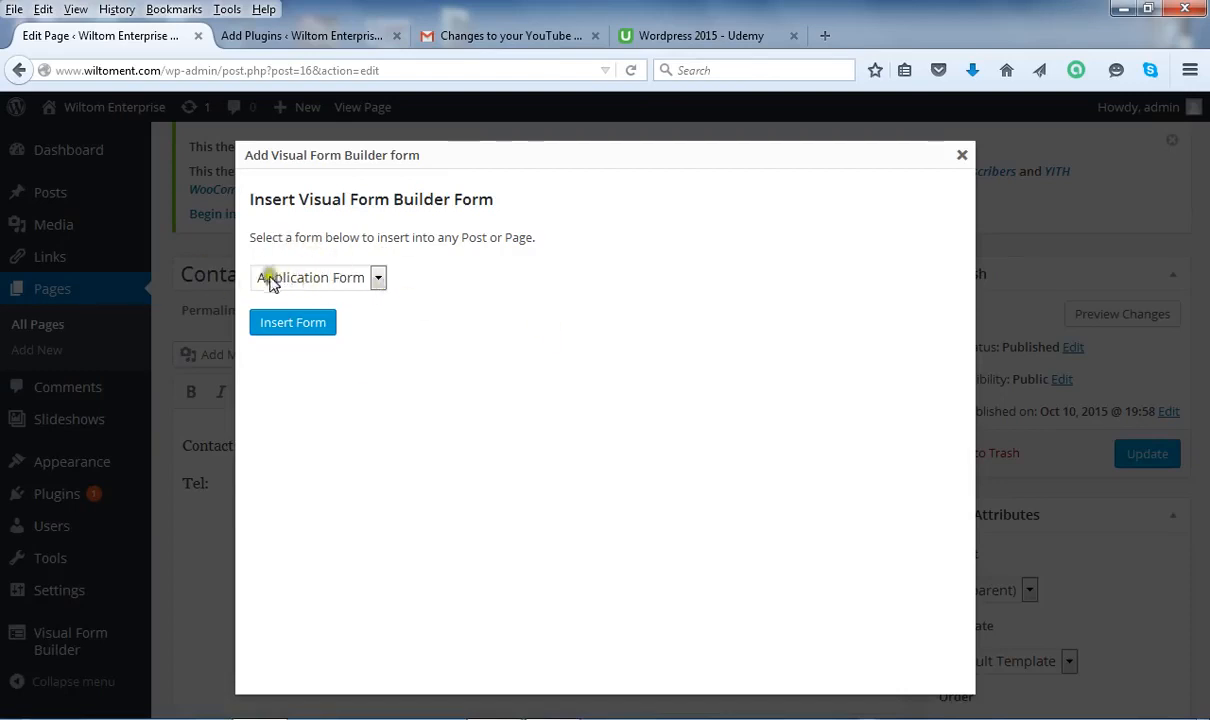
left_click(377, 280)
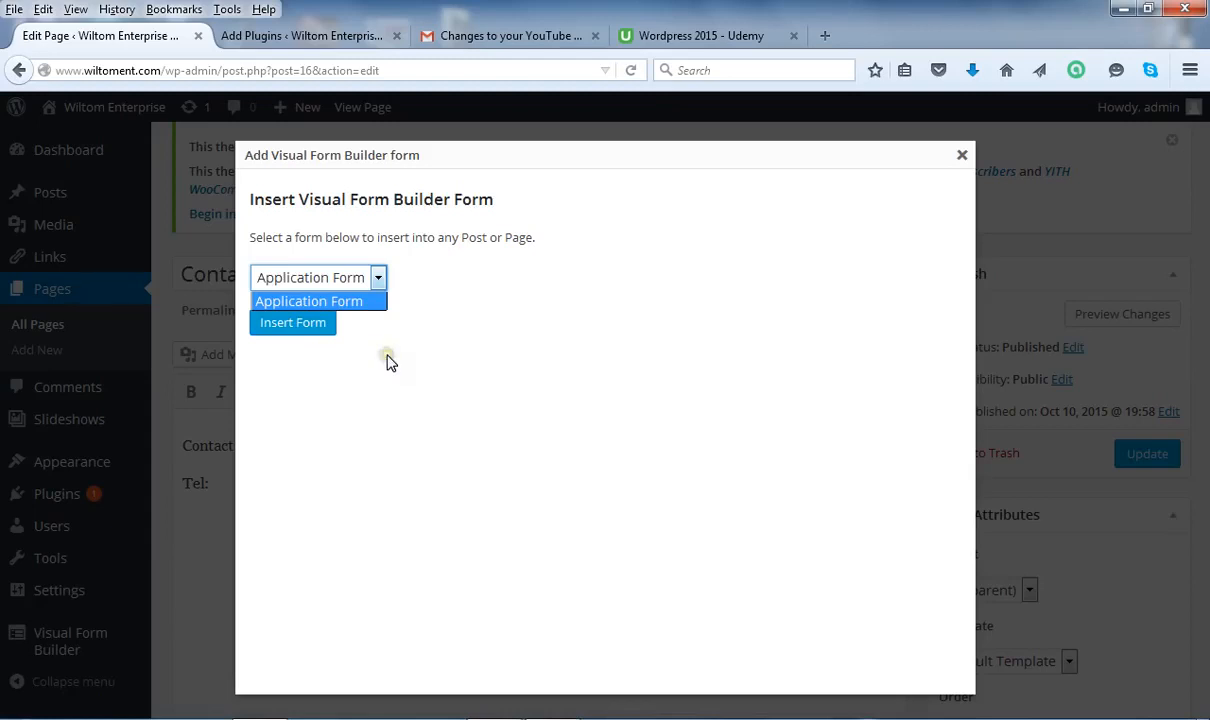
left_click(424, 328)
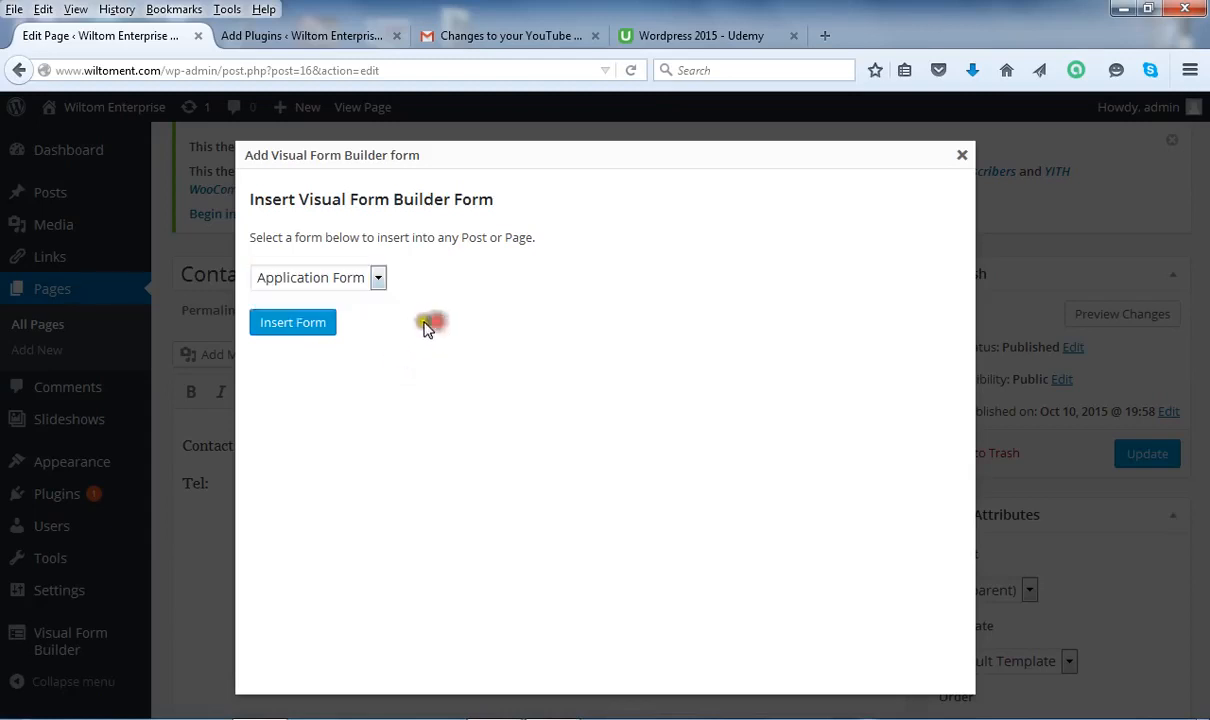
left_click(299, 329)
left_click(305, 331)
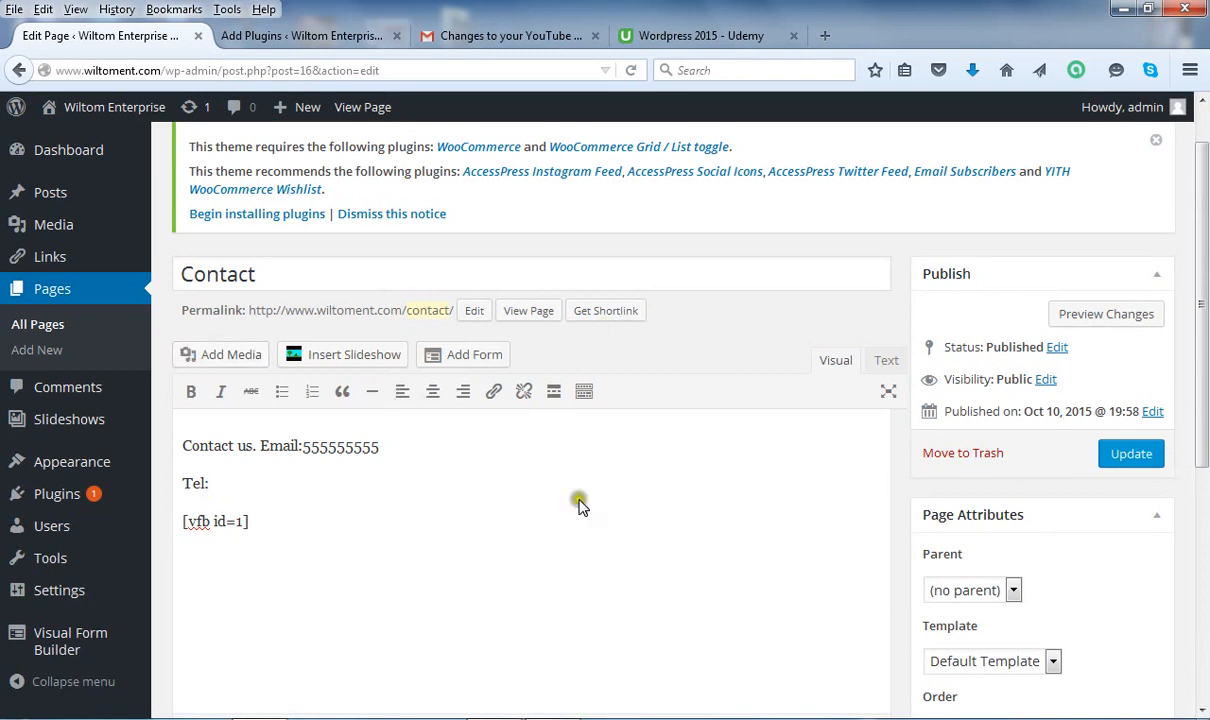
Update the Contact page, stopping the unresponsive script, and open the live page.
left_click(1112, 455)
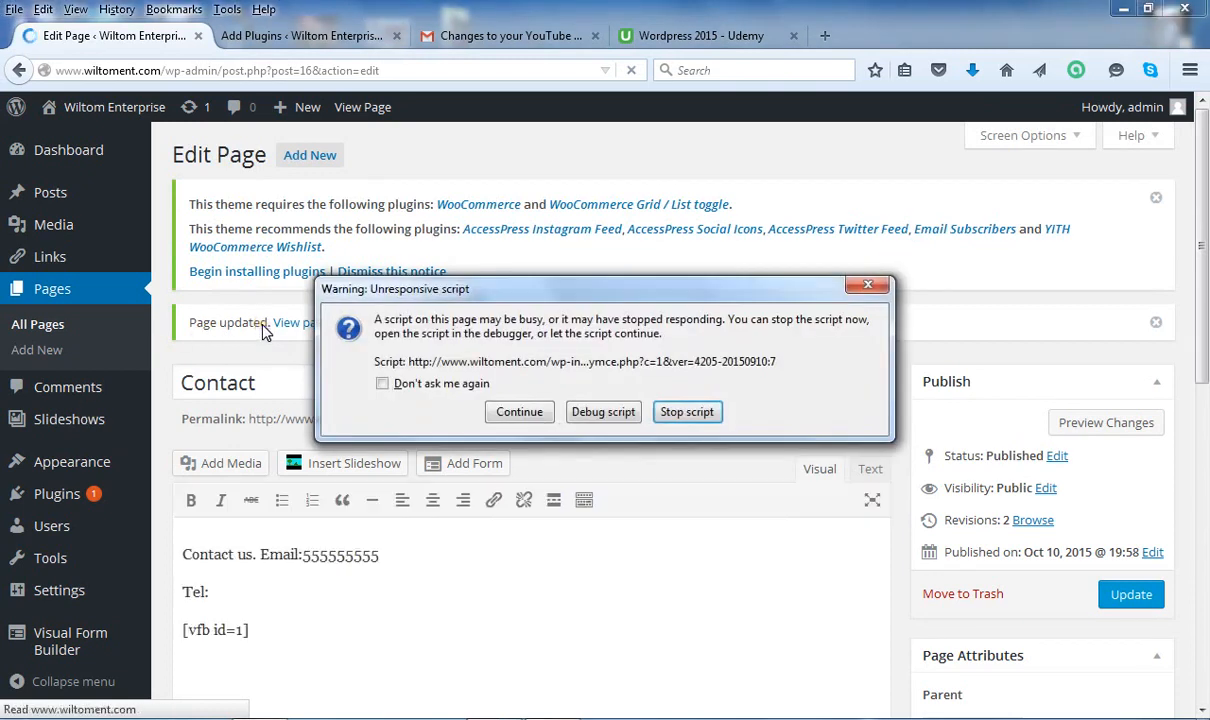
left_click(675, 411)
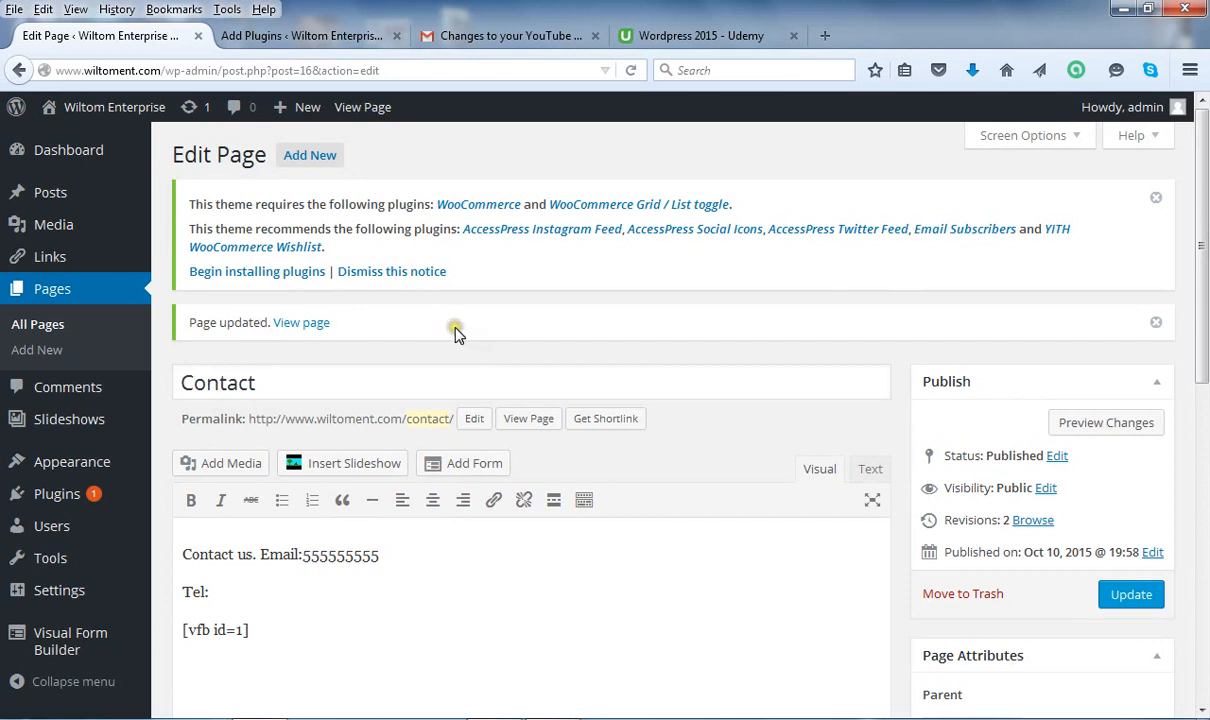
left_click(305, 327)
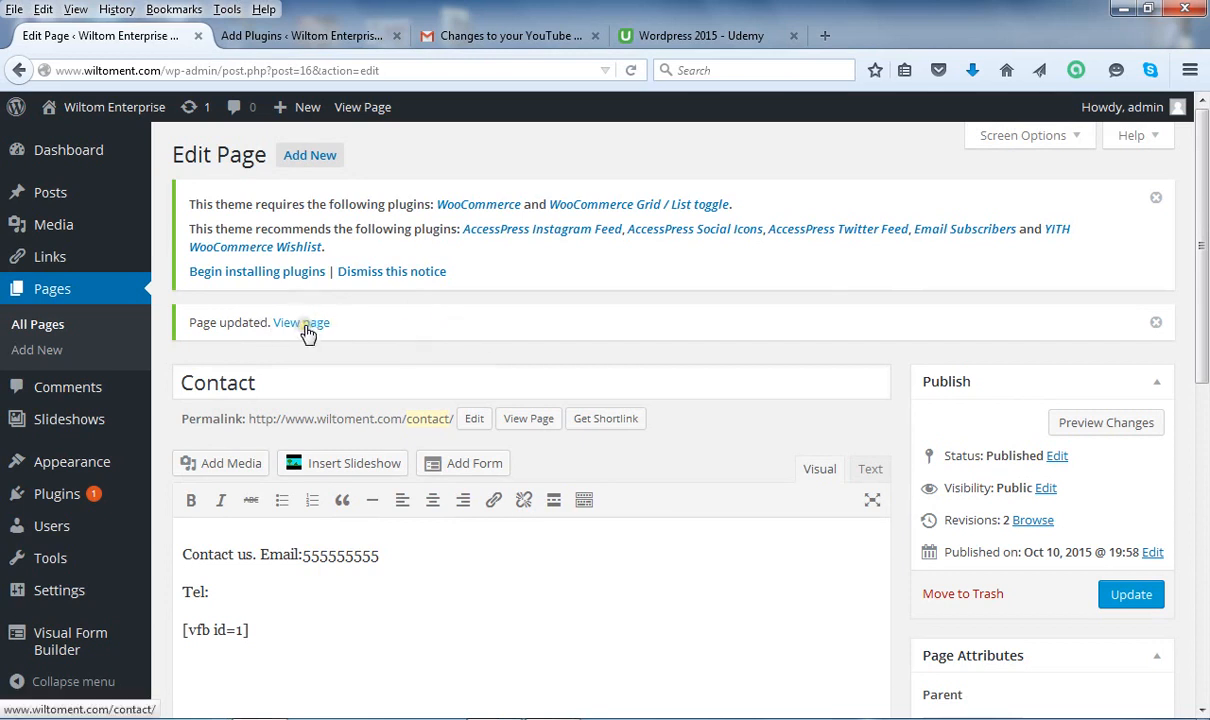
left_click(307, 327)
left_click(308, 324)
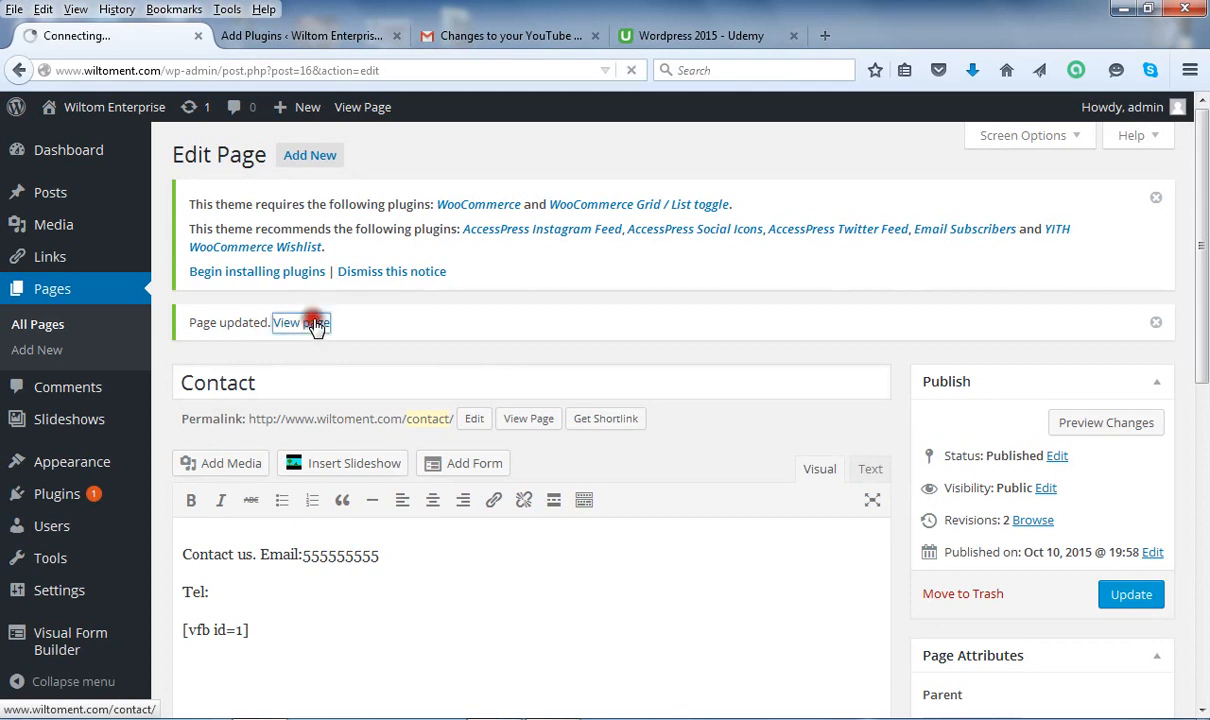
left_click(402, 352)
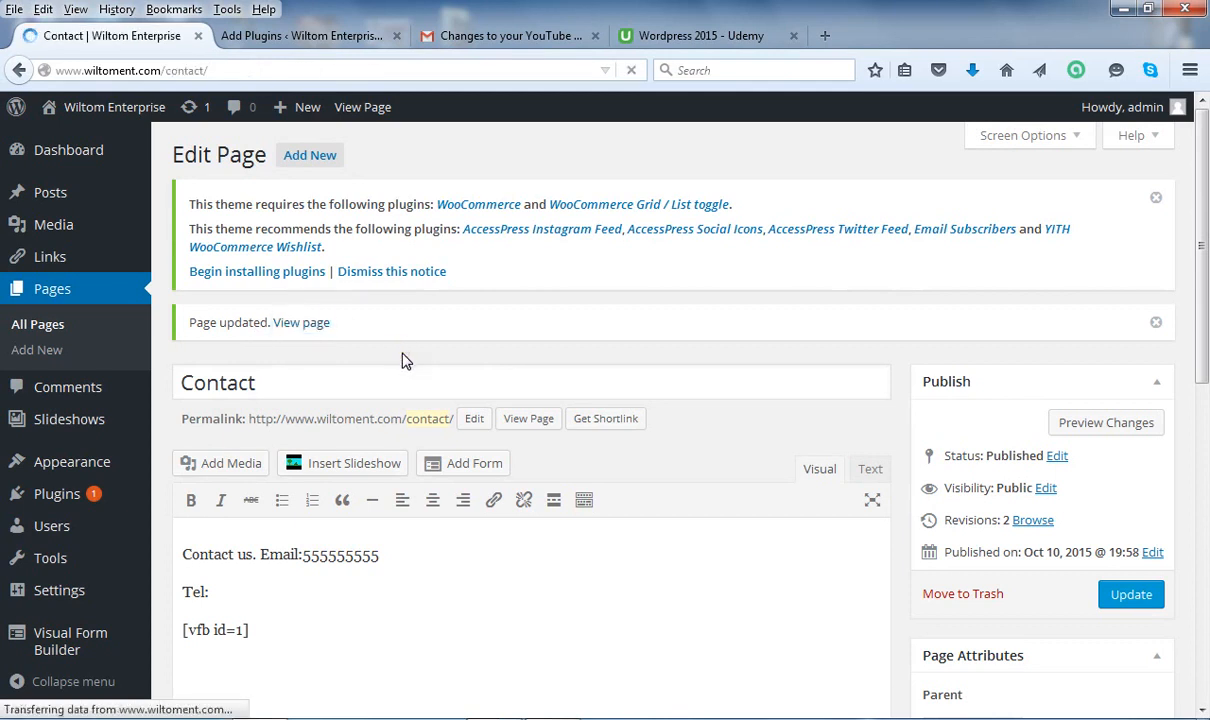
Let the live Contact page load and scroll down to the registration form's Your Name field.
left_click(401, 357)
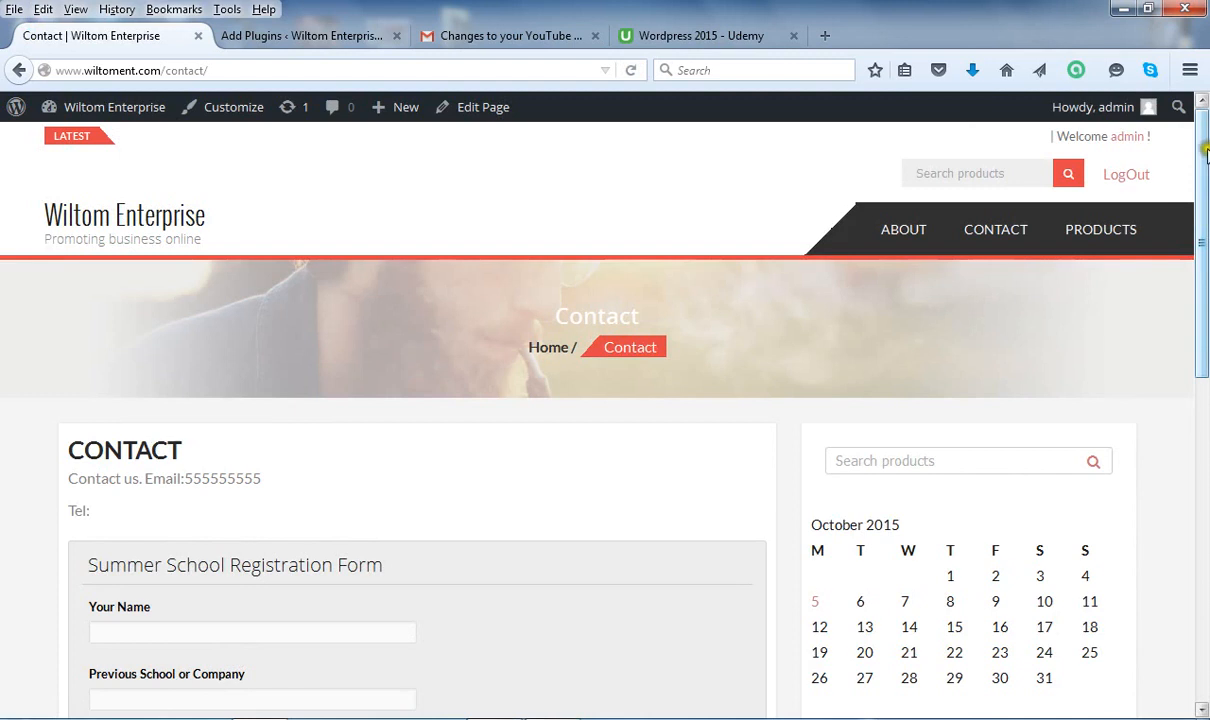
left_click_drag(1206, 155, 1206, 219)
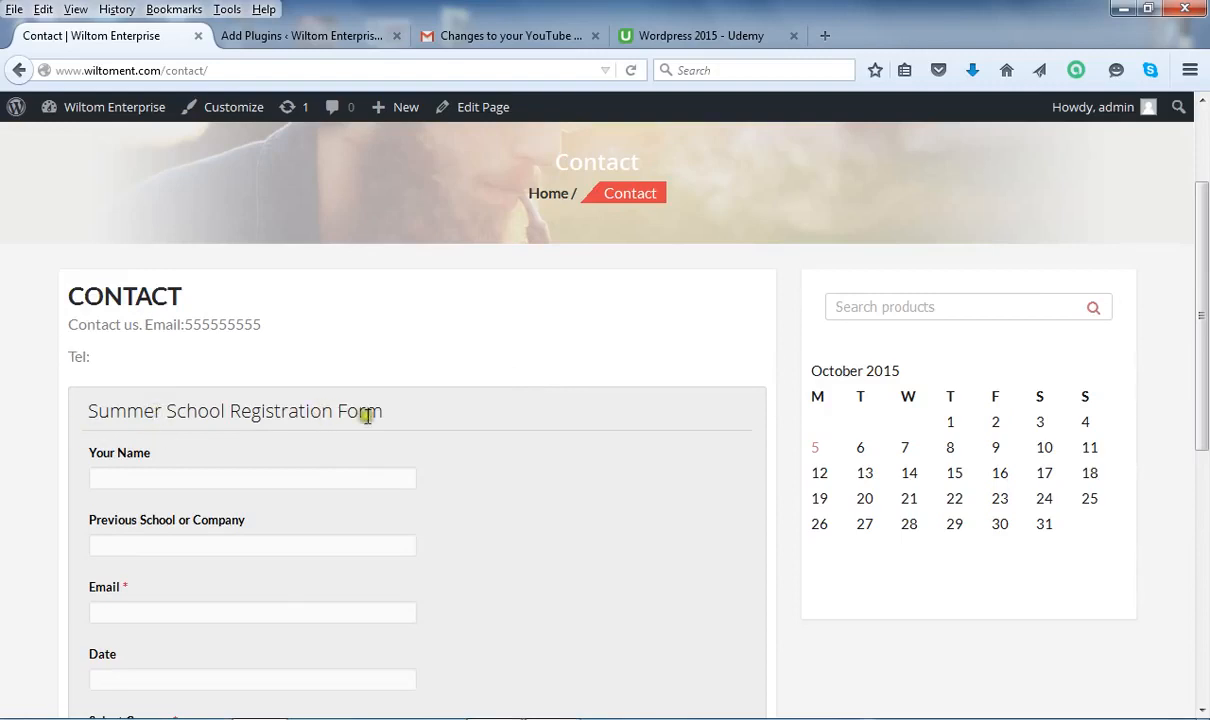
left_click(138, 477)
Set the registration form's Date field to 10/22/2015 with the date picker.
left_click_drag(1205, 255, 1206, 335)
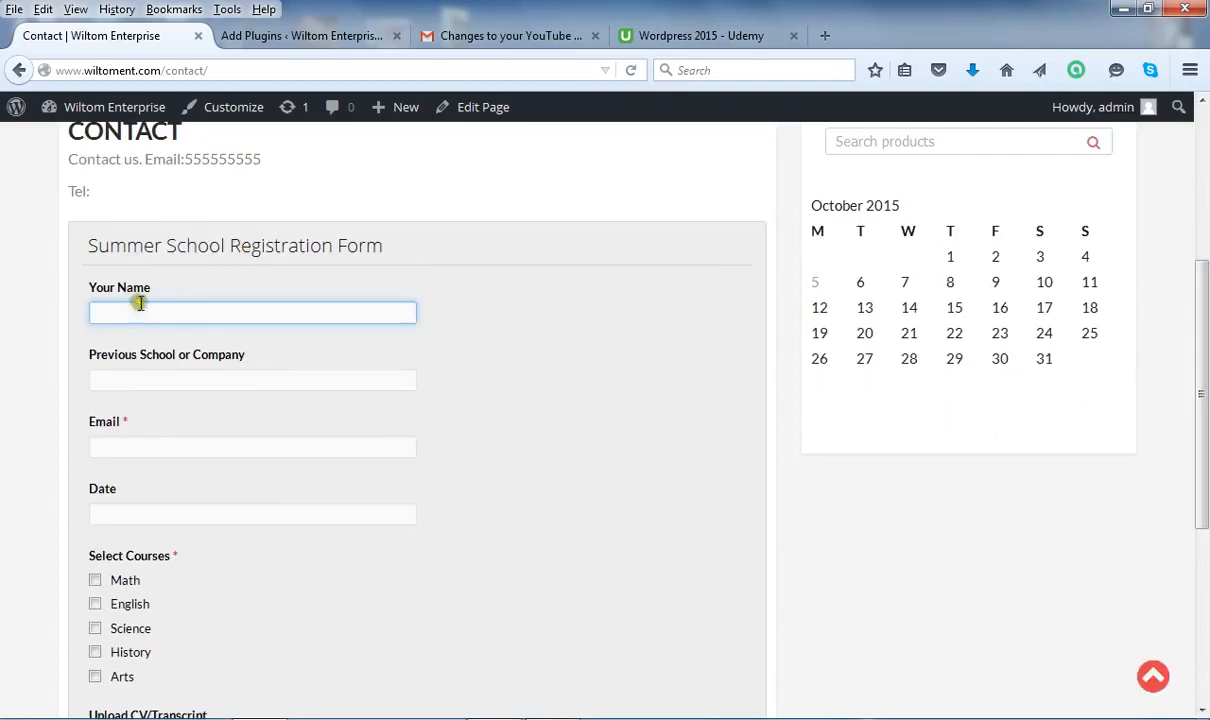
left_click(148, 379)
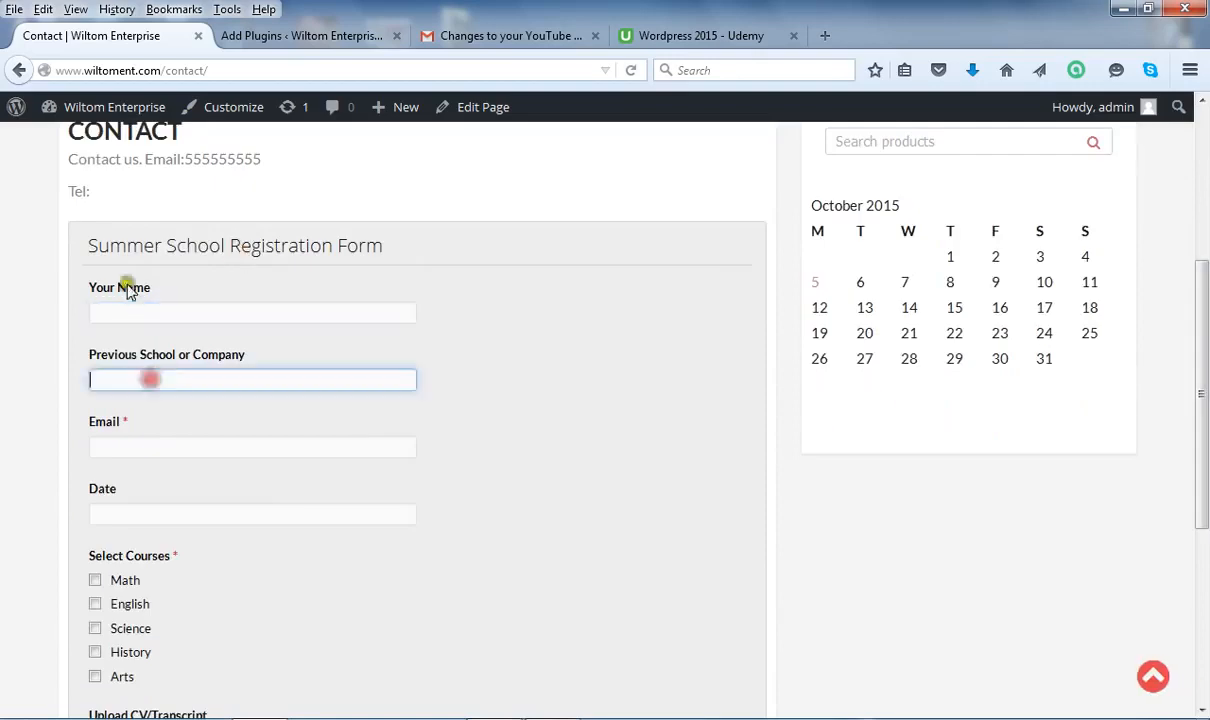
left_click(130, 447)
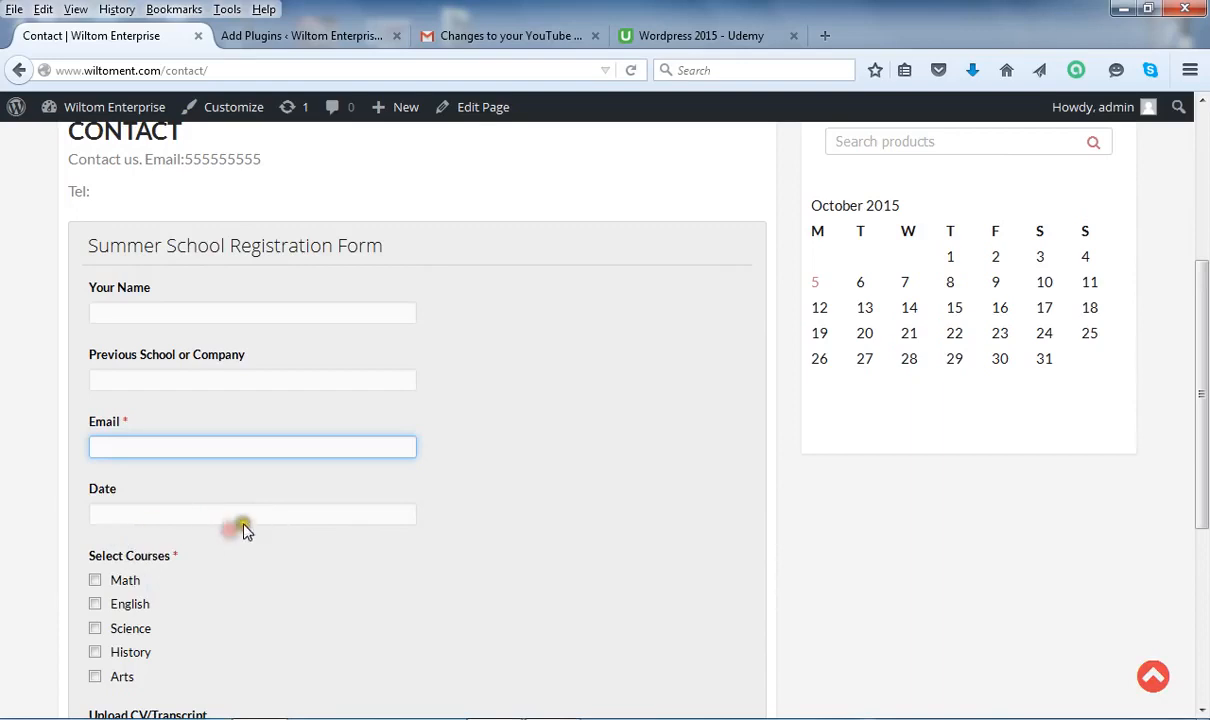
left_click(183, 516)
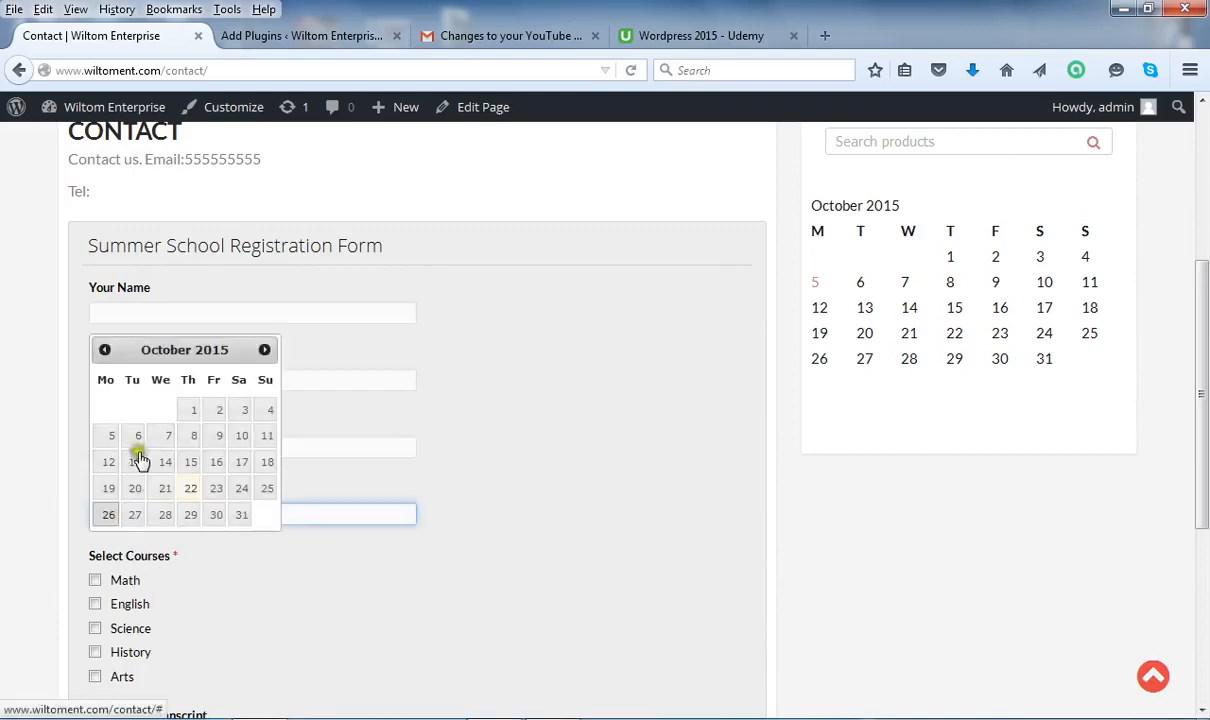
left_click(192, 490)
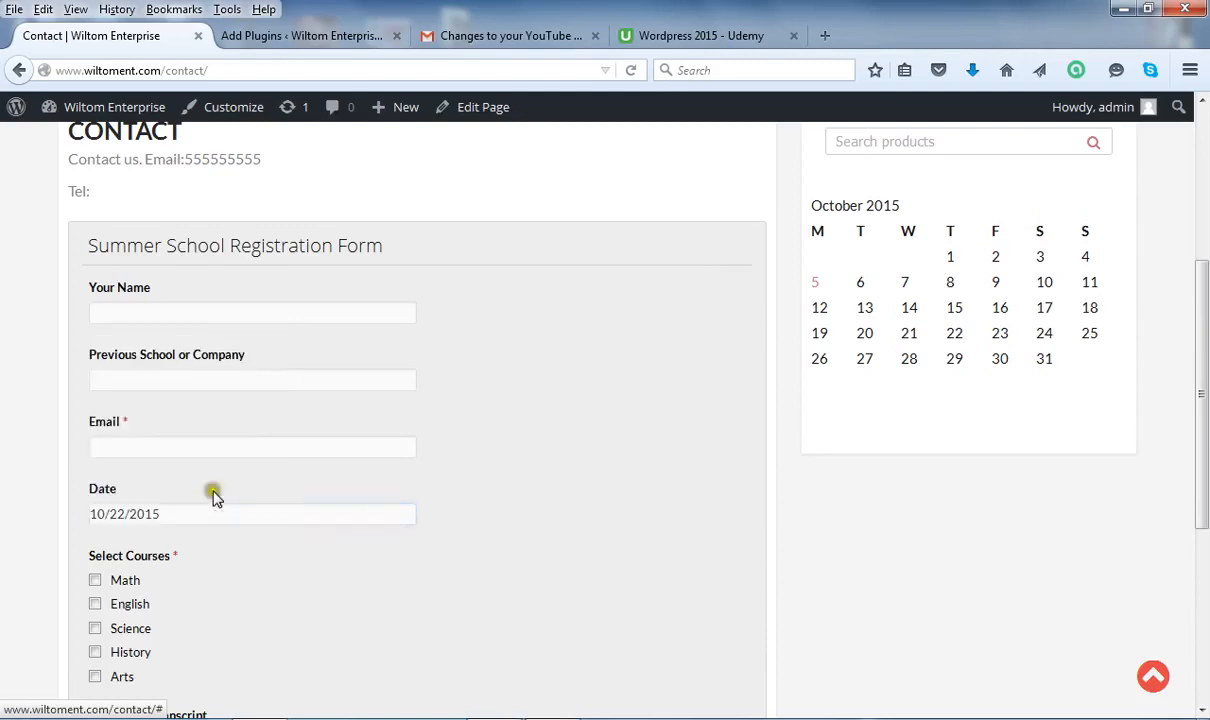
Enter the applicant's name, previous school or company, and e-mail address.
left_click(130, 315)
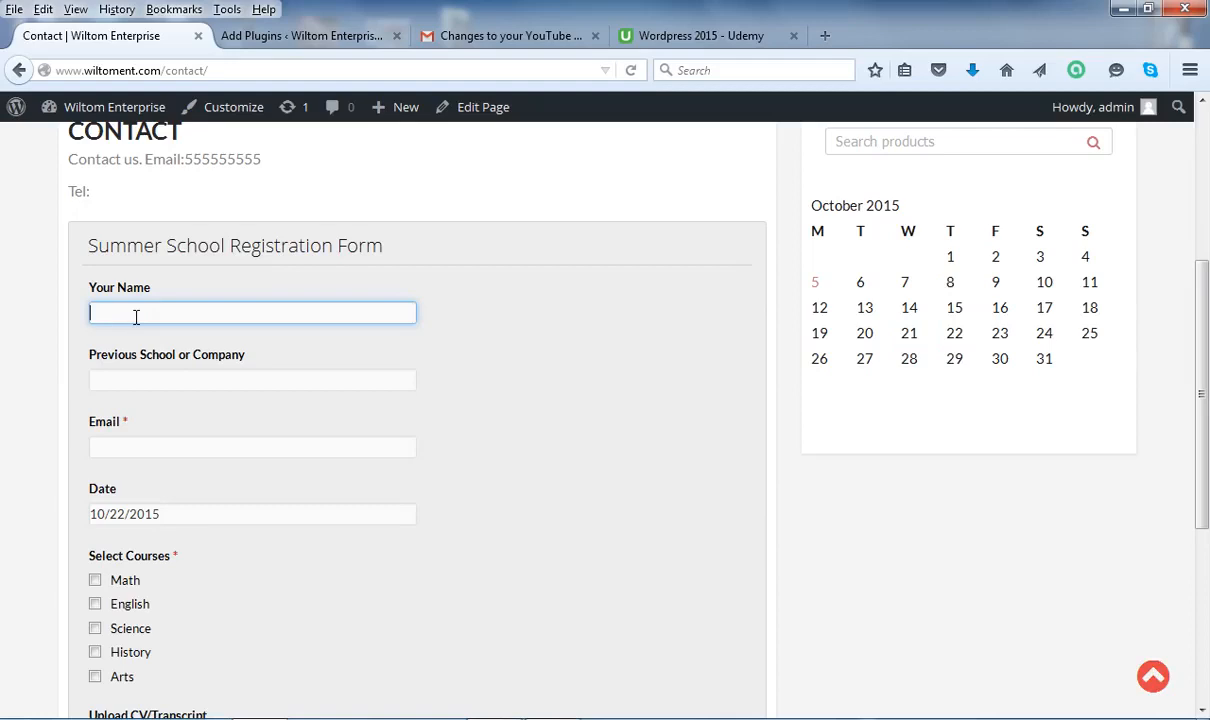
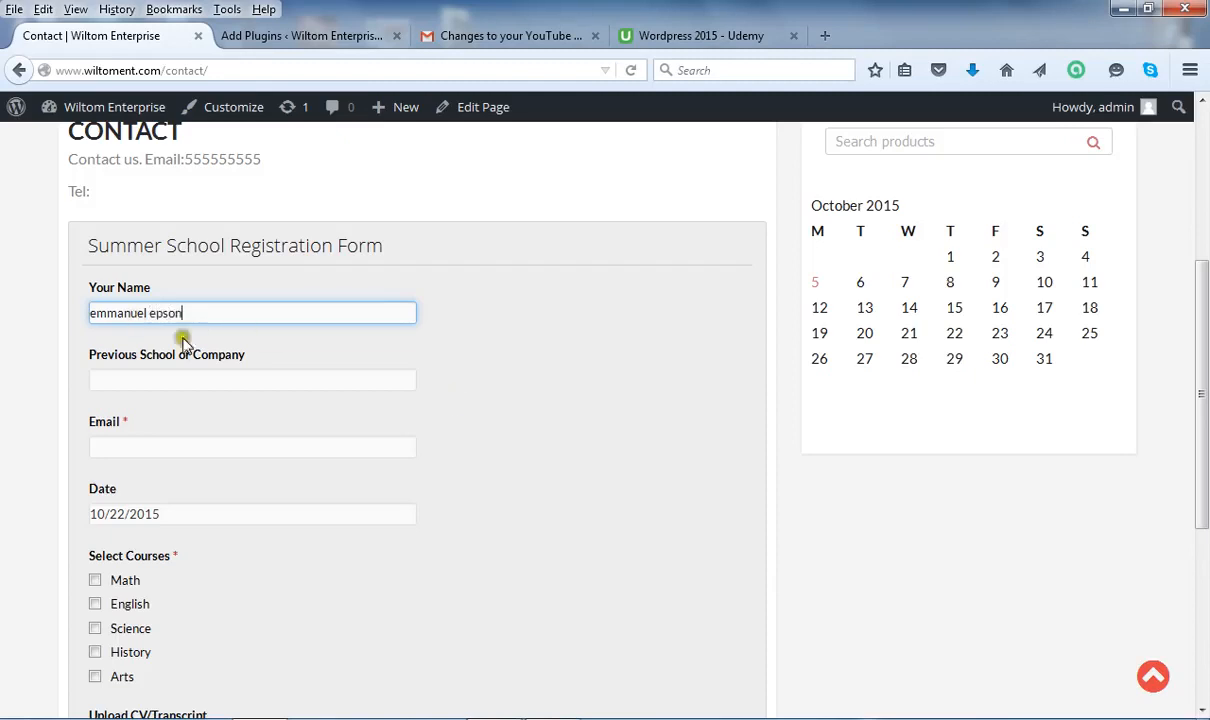
left_click(181, 381)
type("harvard university")
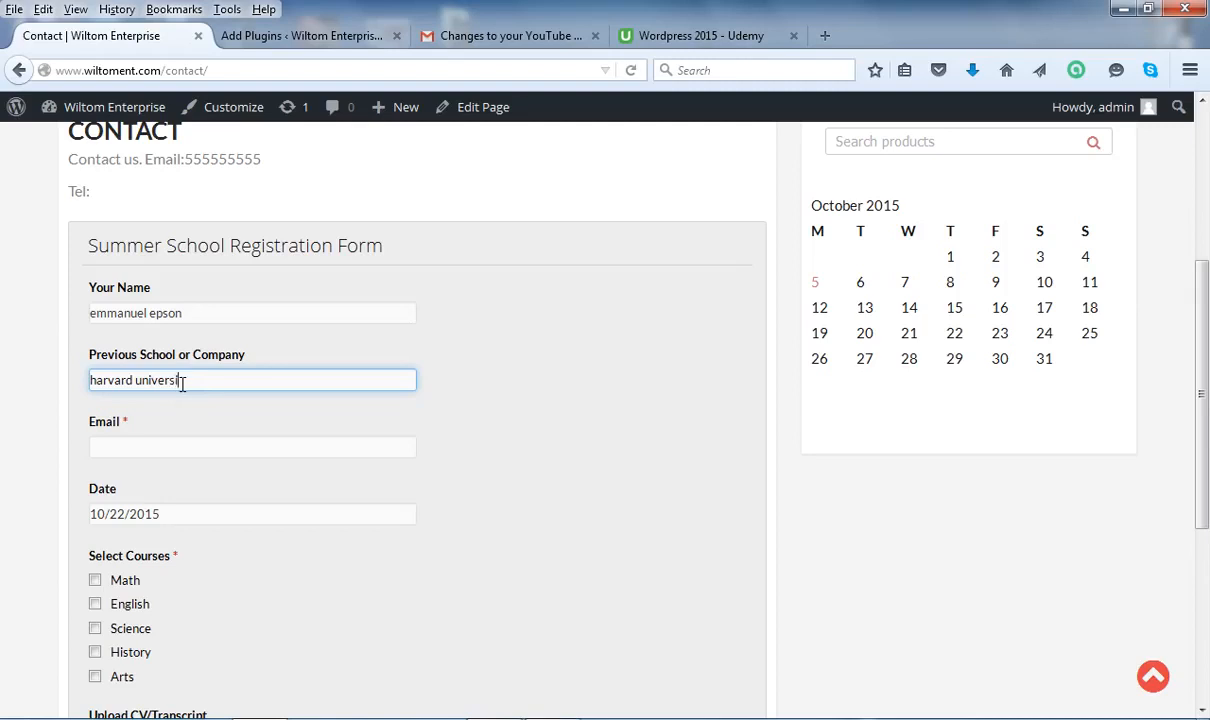
left_click(118, 448)
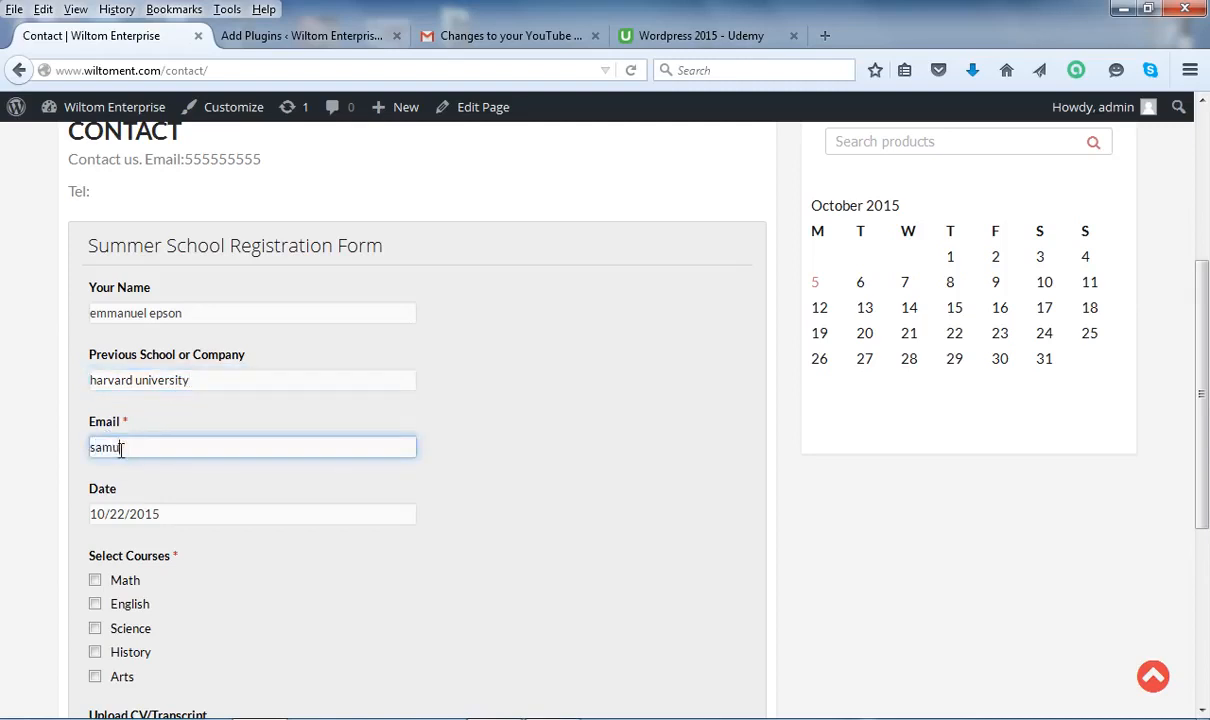
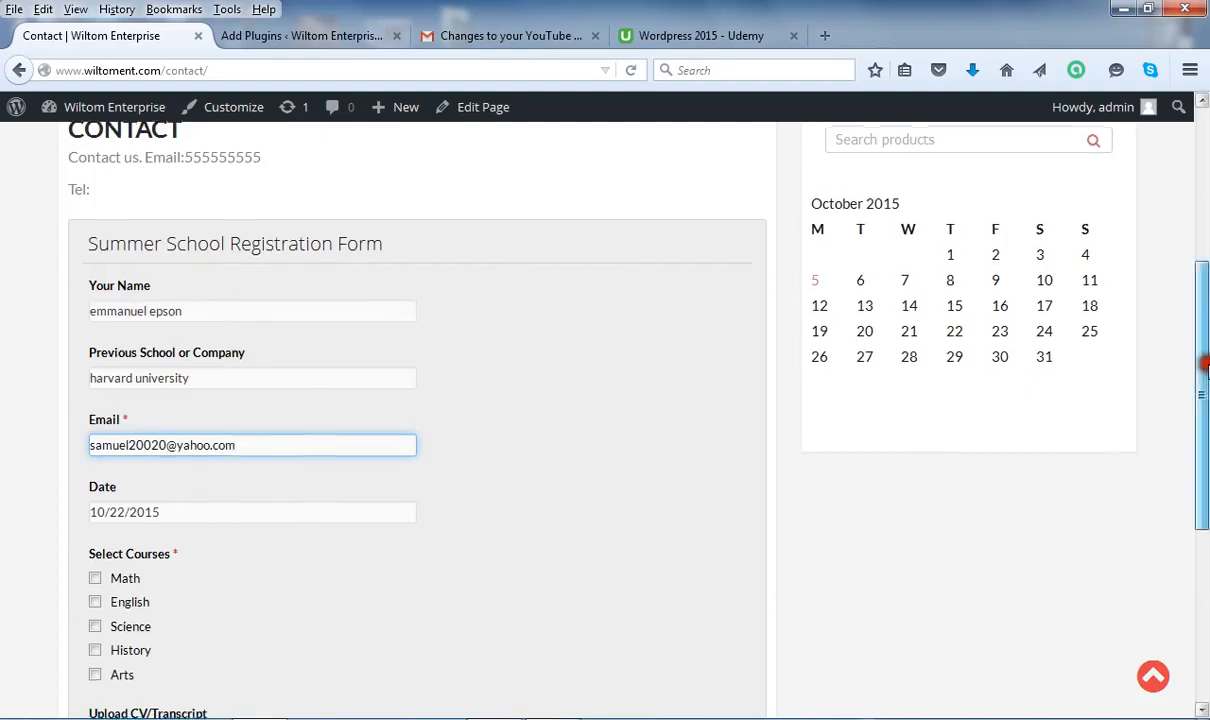
scroll(1137, 380, "down", 3)
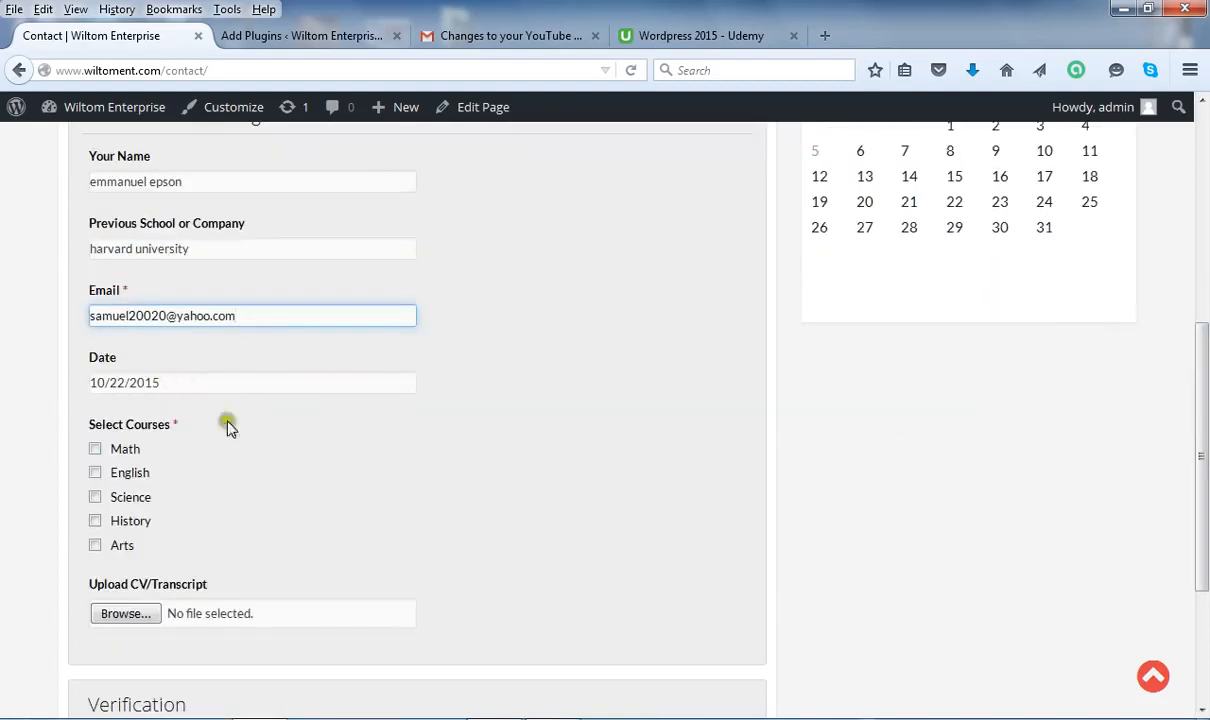
Pick 22 October 2015 again in the Date field's calendar.
left_click(373, 385)
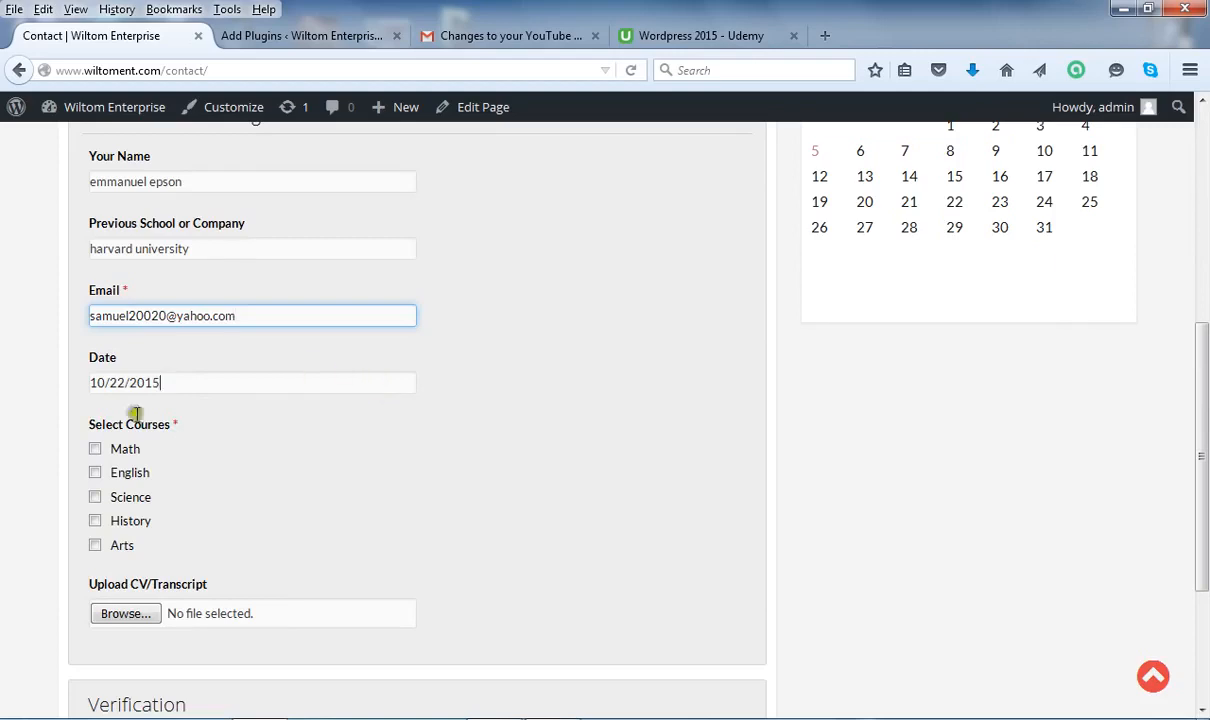
left_click(235, 380)
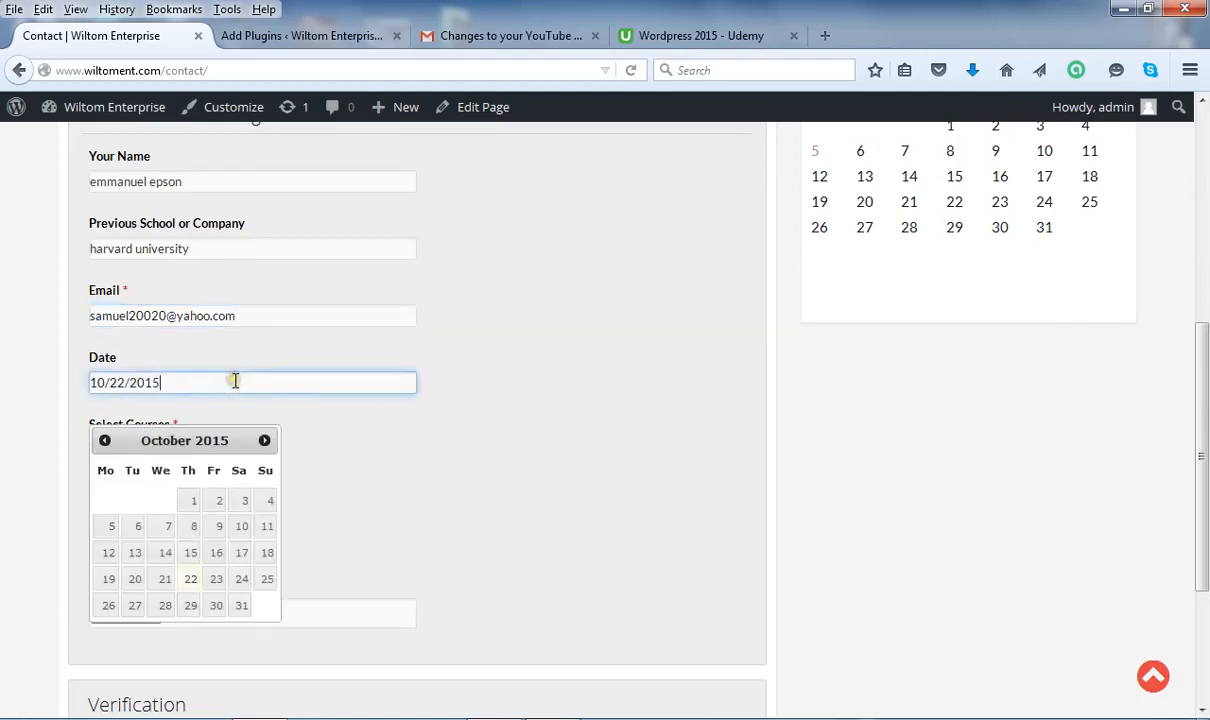
left_click(188, 579)
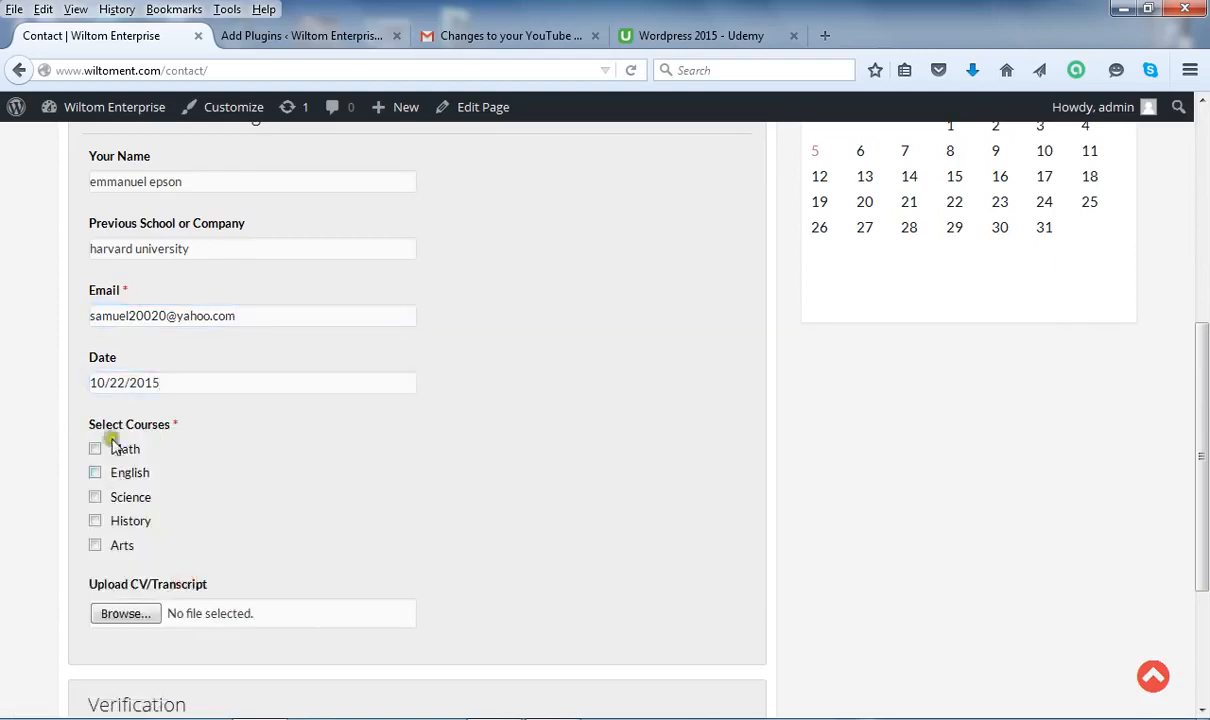
left_click(164, 429)
left_click(167, 429)
Tick Math, English and Science as the courses, leaving History and Arts unticked.
left_click(96, 449)
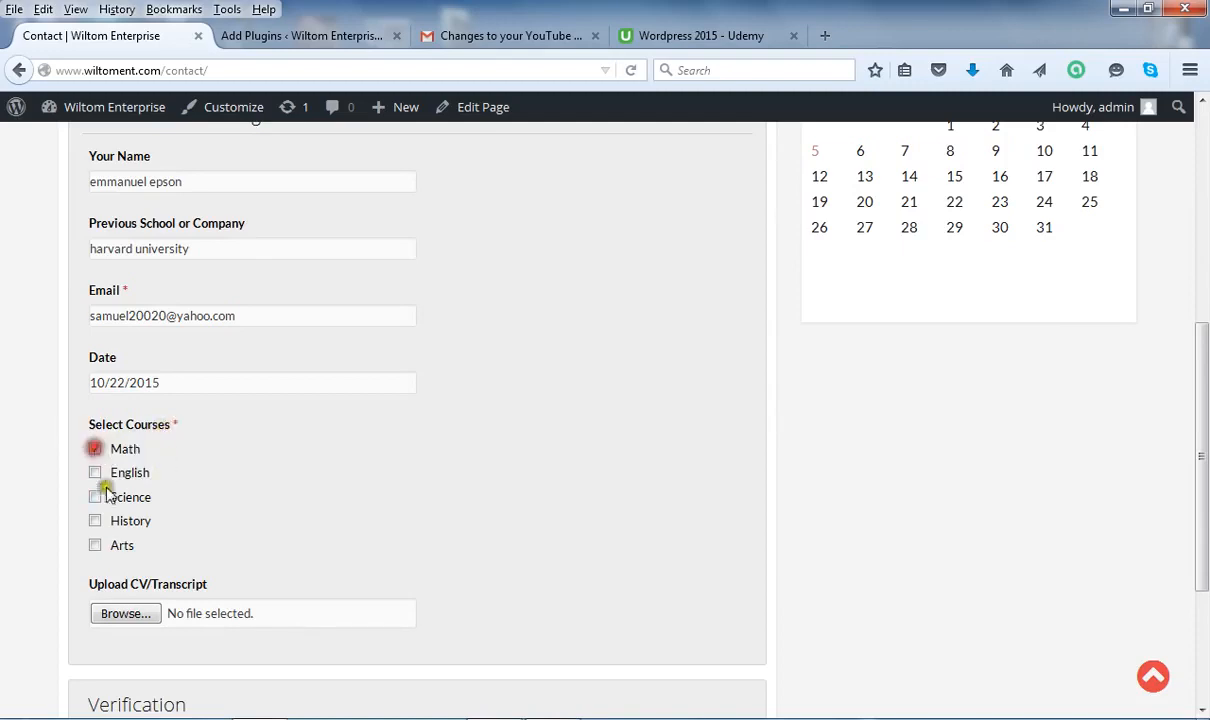
left_click(95, 472)
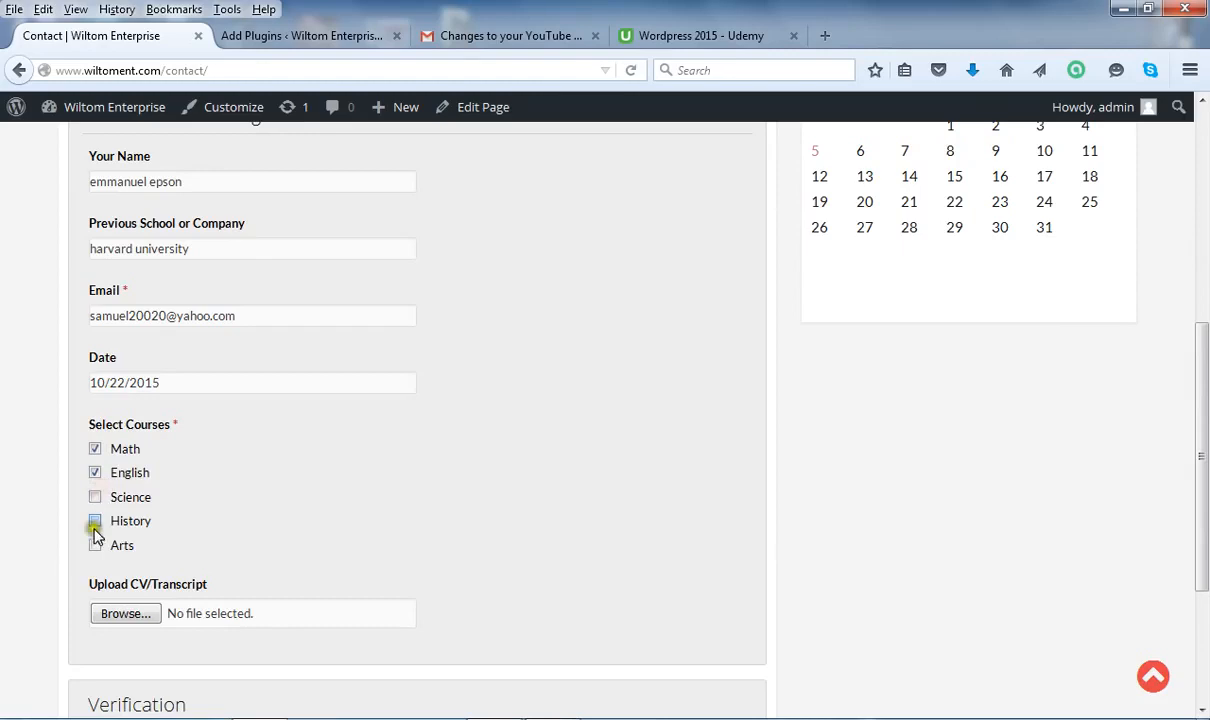
left_click(113, 524)
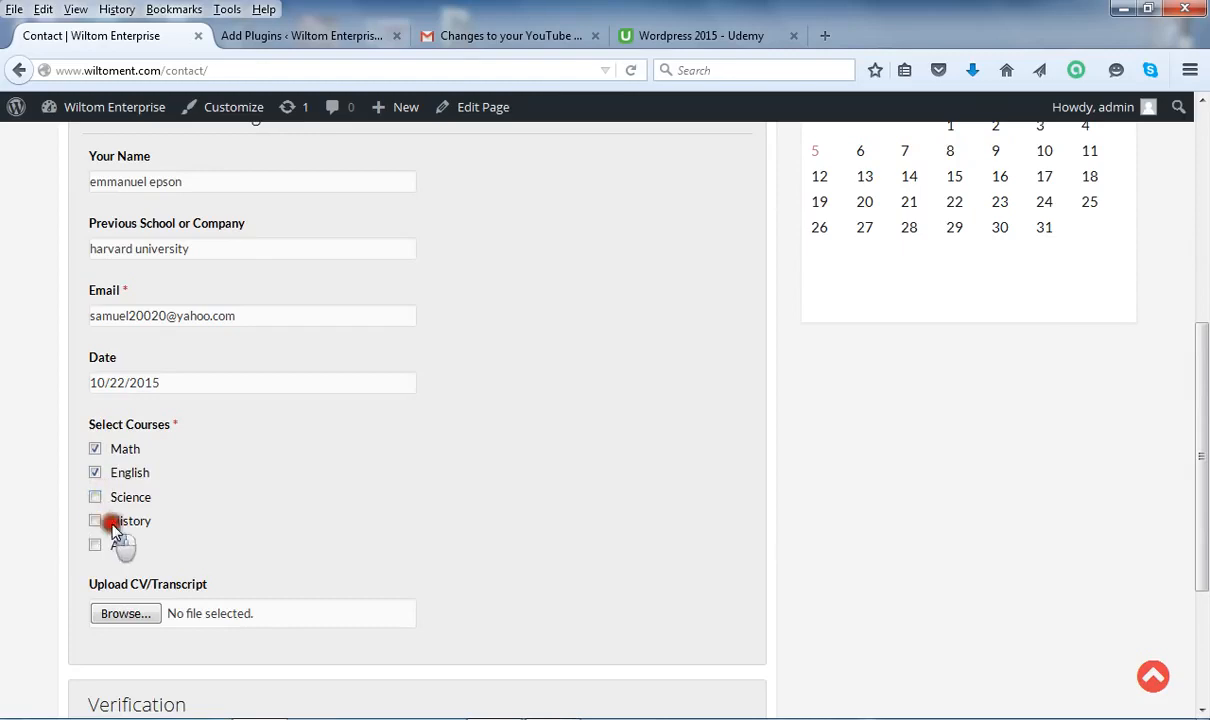
left_click(98, 521)
left_click(97, 521)
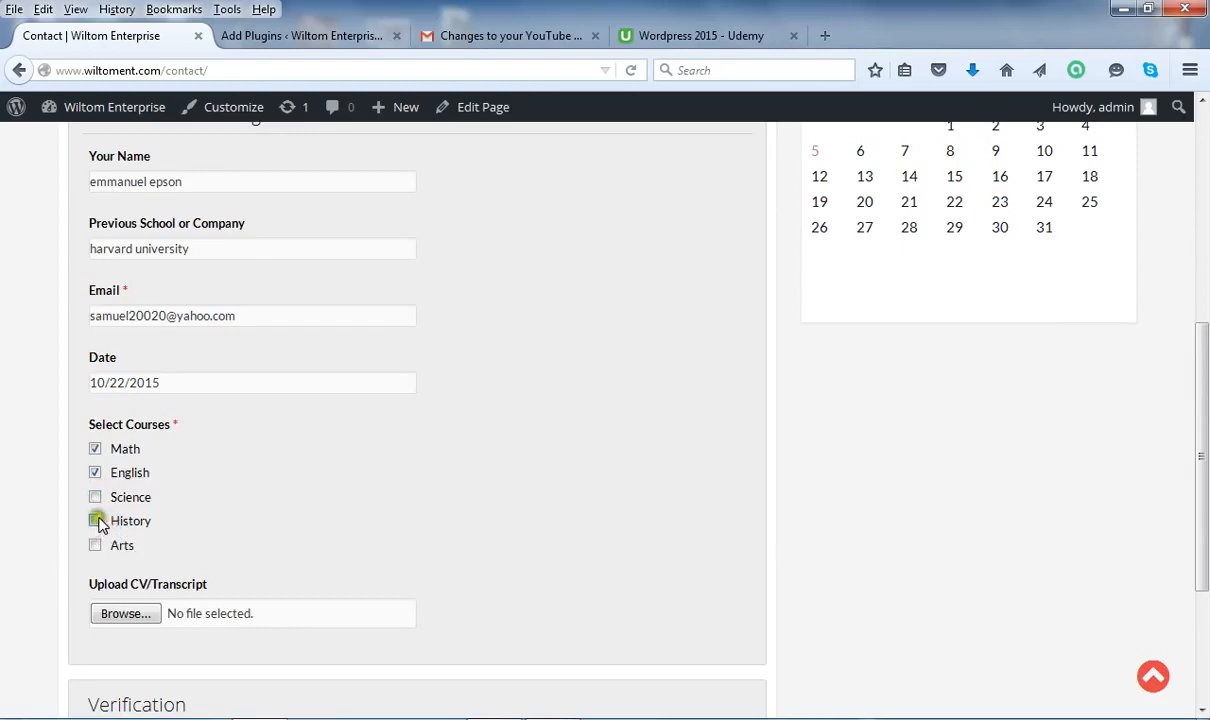
left_click(95, 497)
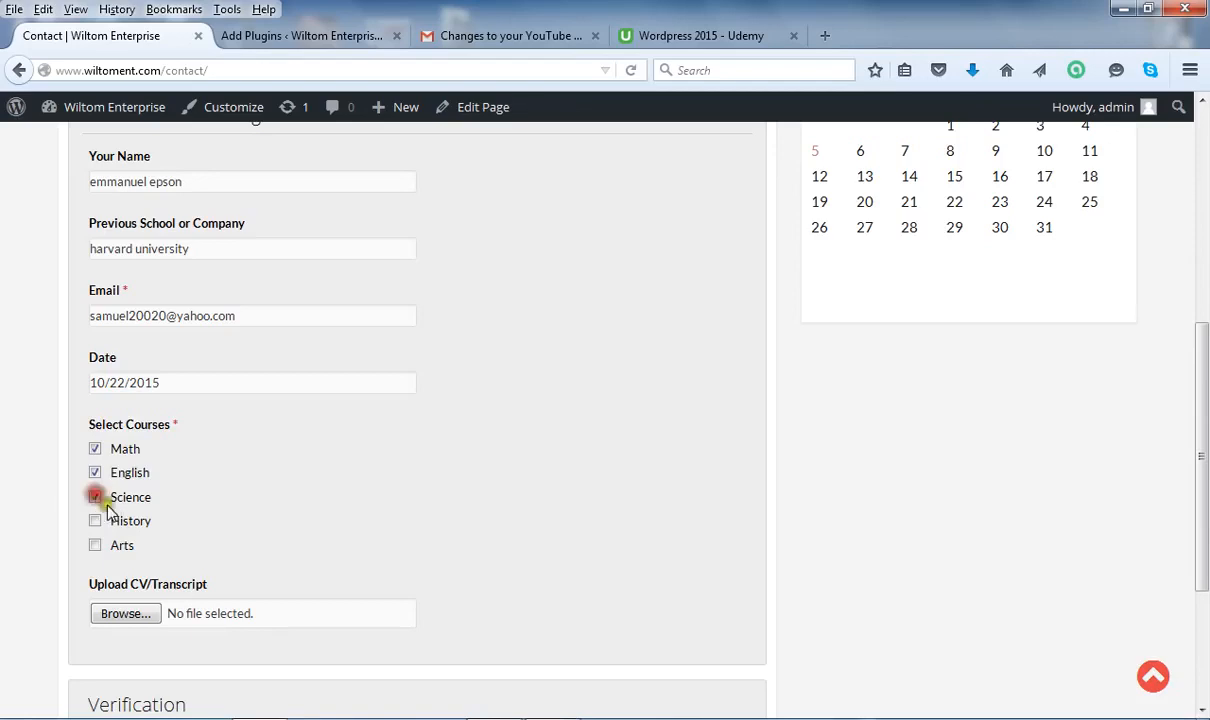
left_click(93, 546)
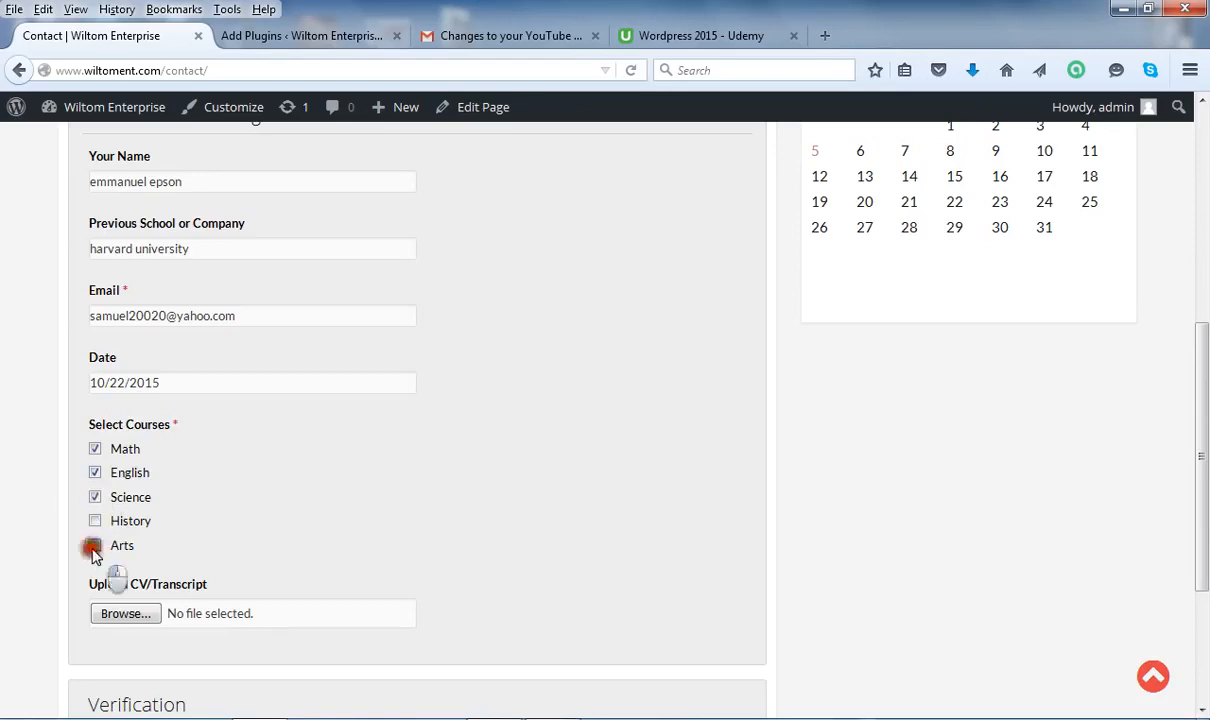
left_click(93, 546)
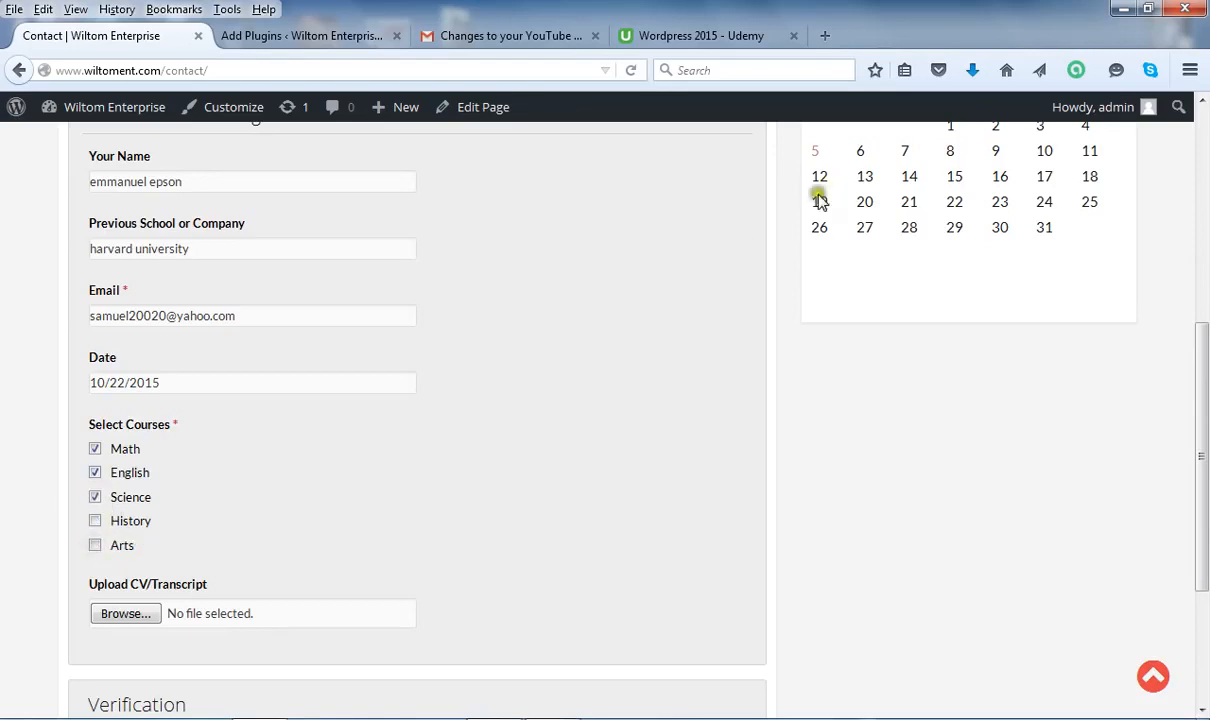
left_click(95, 521)
left_click(95, 521)
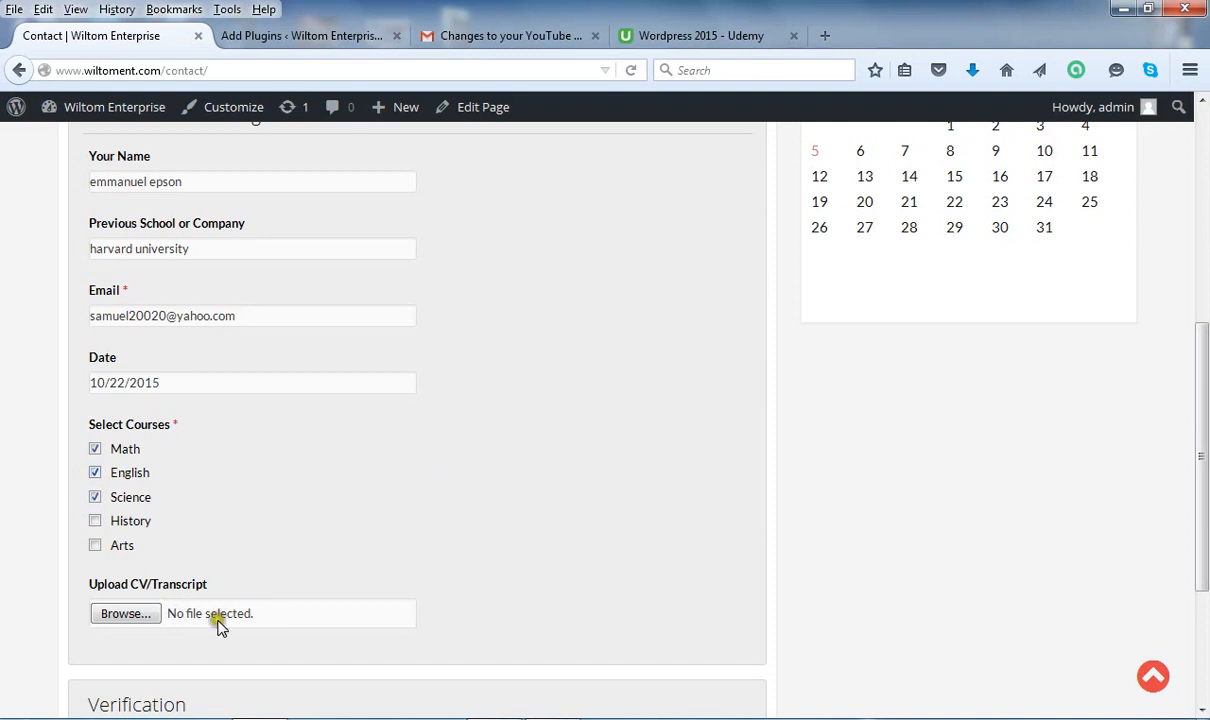
left_click(172, 612)
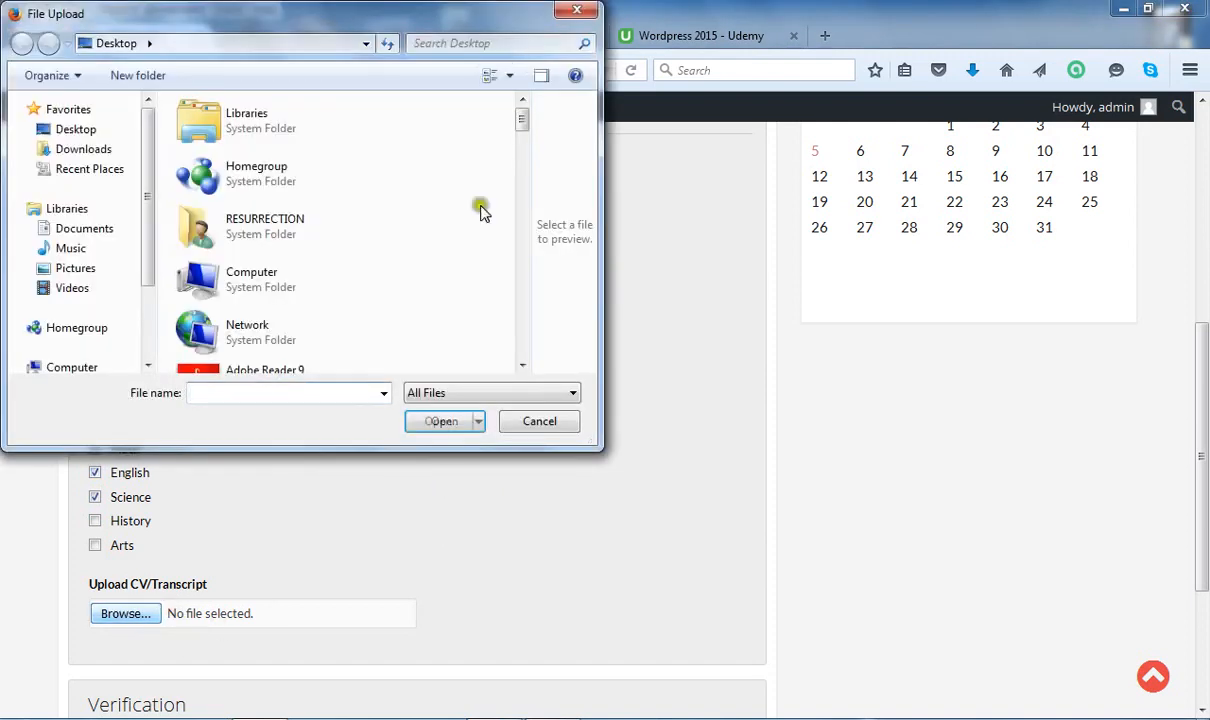
Choose WebDesigning.gif as the Upload CV/Transcript file.
left_click_drag(522, 129, 525, 392)
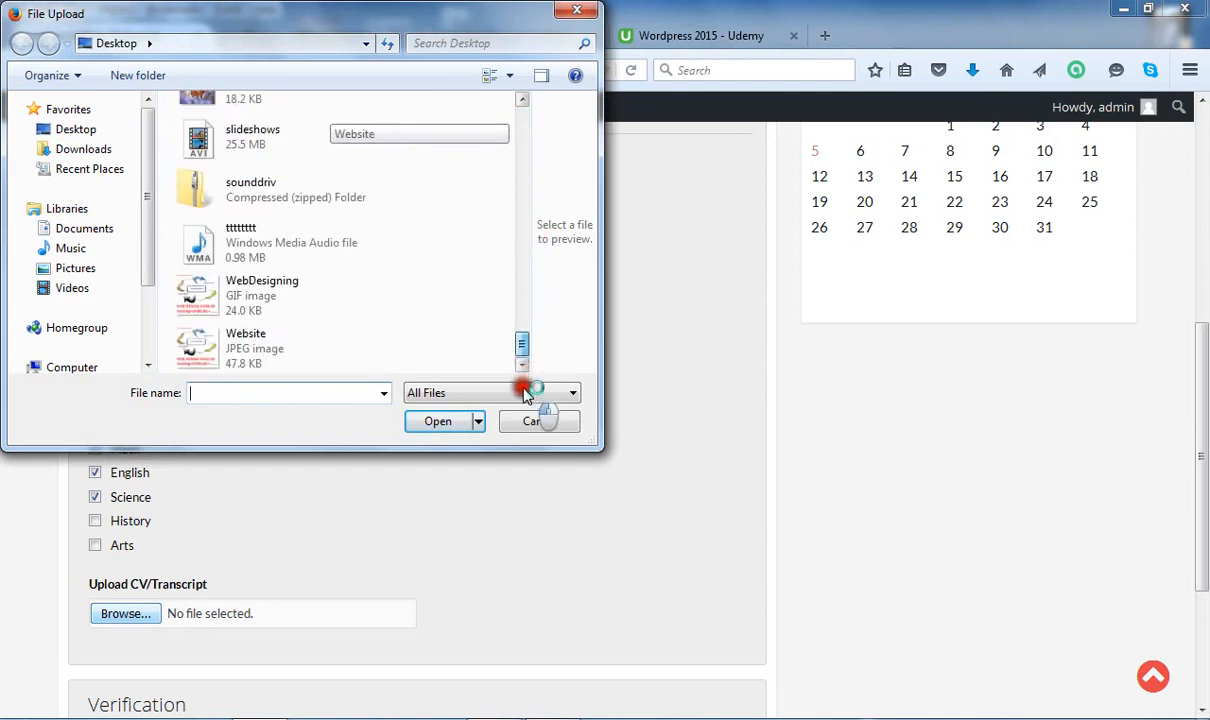
left_click(298, 288)
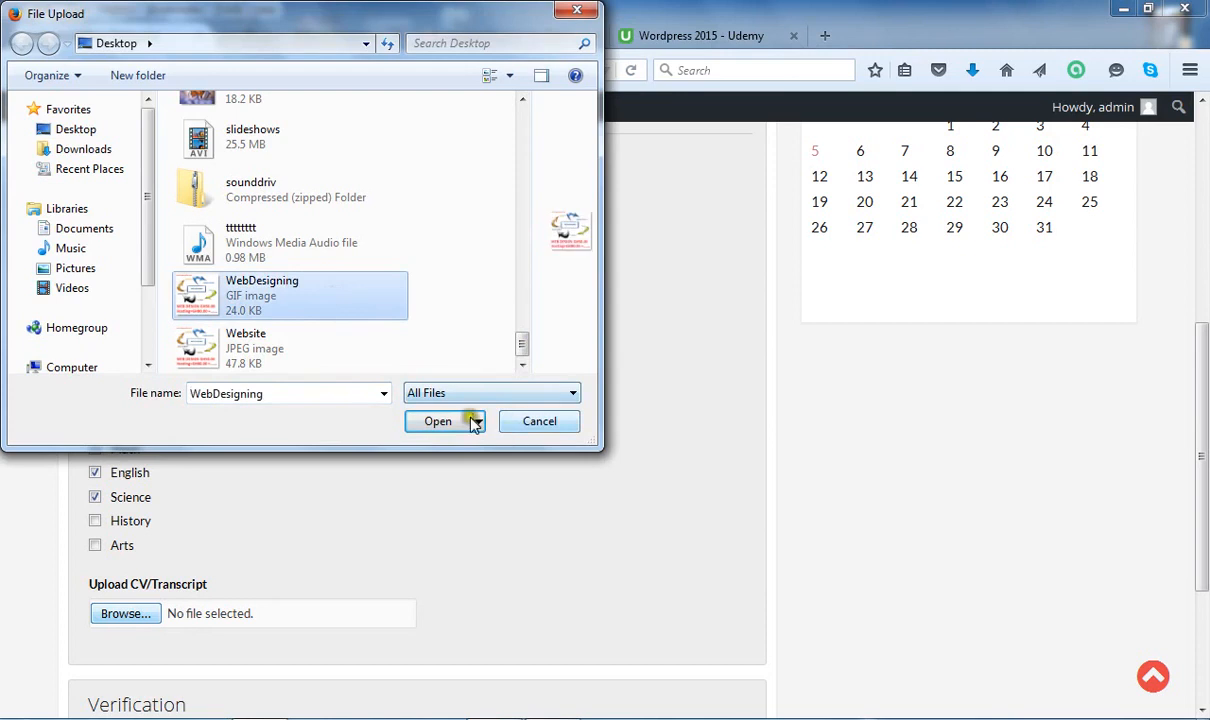
left_click(420, 420)
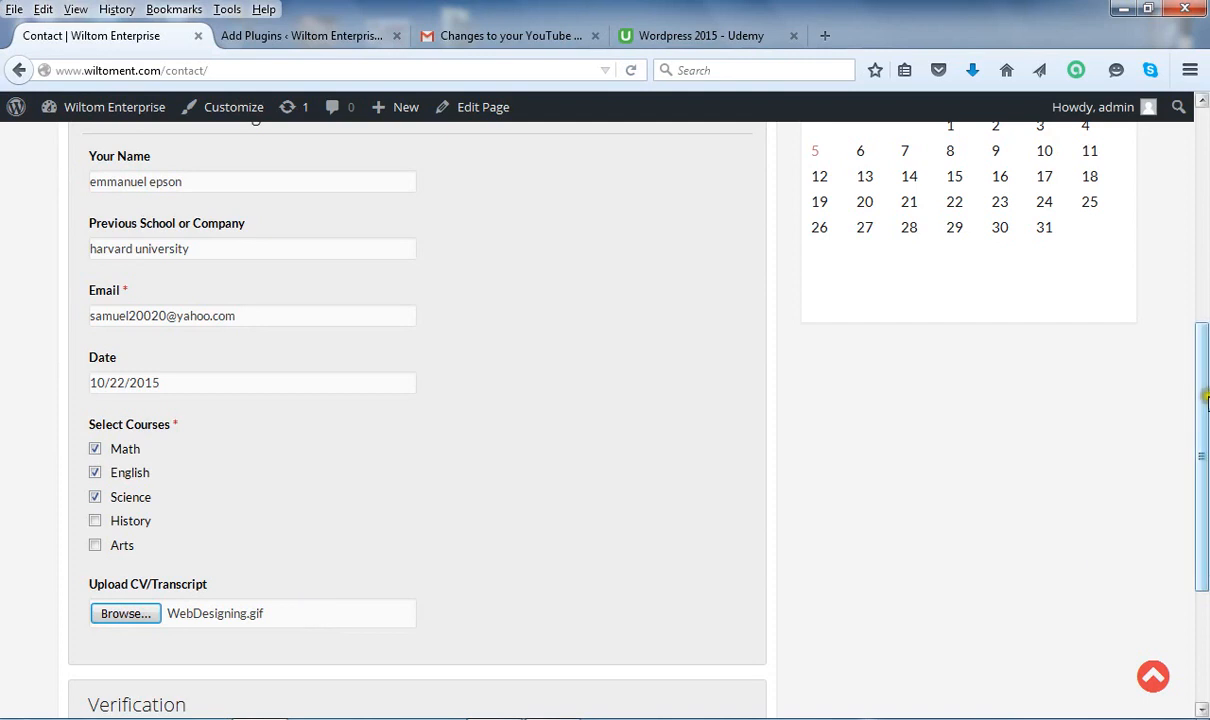
Scroll to the Verification section and submit the registration form.
left_click_drag(1206, 400, 1206, 508)
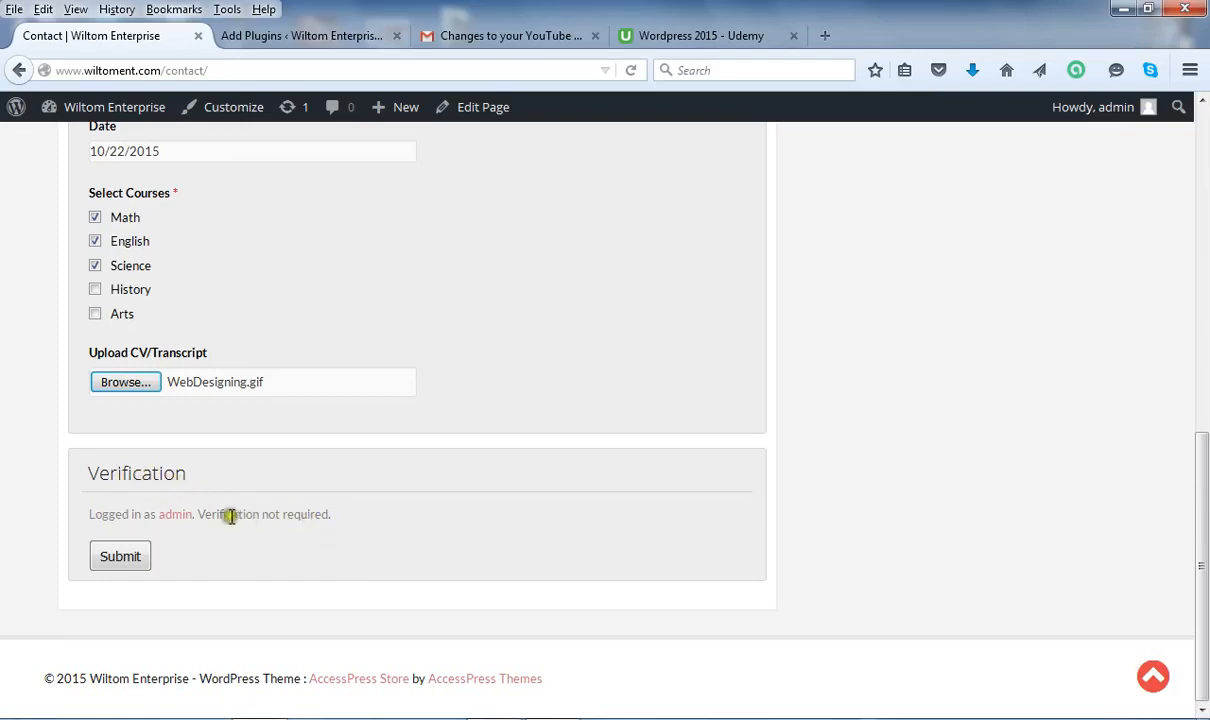
left_click(125, 562)
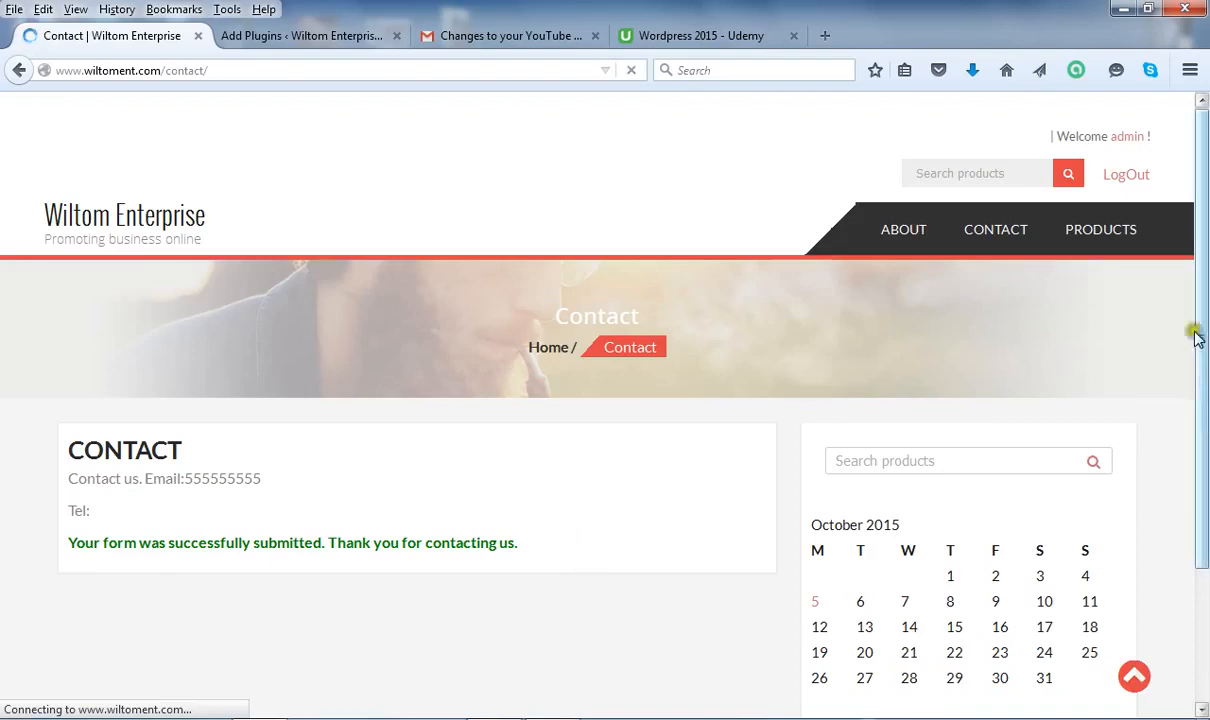
mouse_move(1204, 363)
left_mouse_down()
mouse_move(1204, 541)
mouse_move(1205, 357)
left_mouse_up()
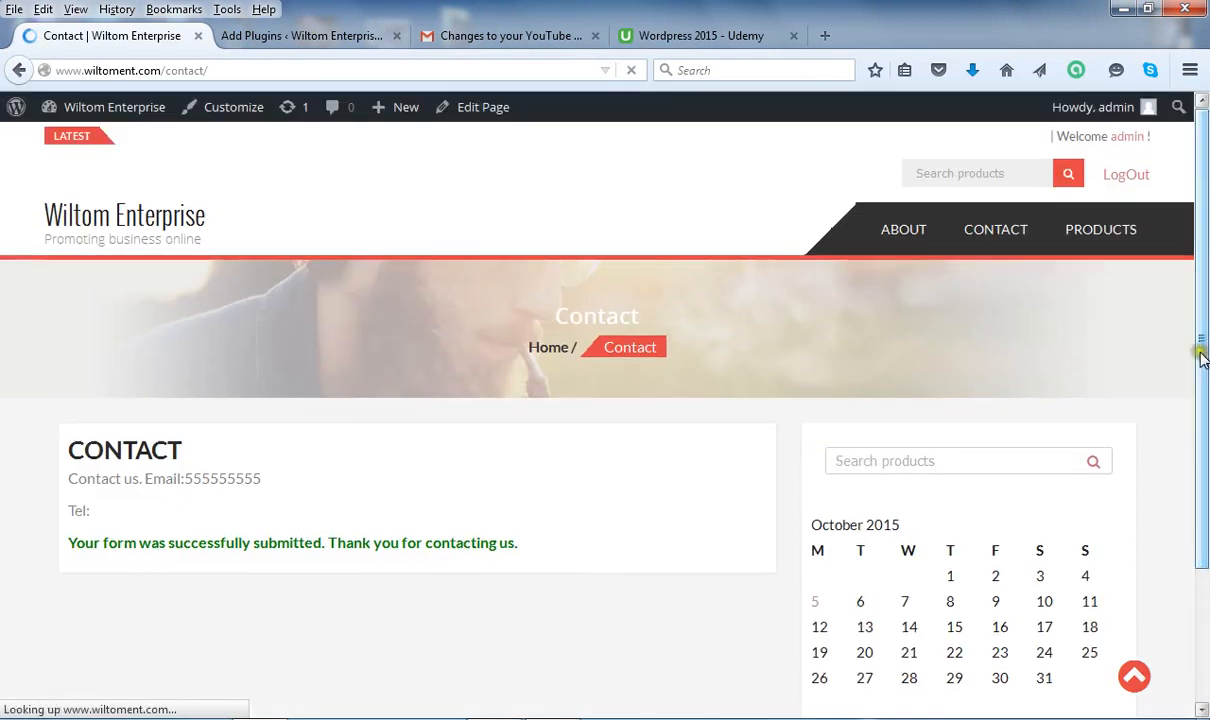
left_click(291, 463)
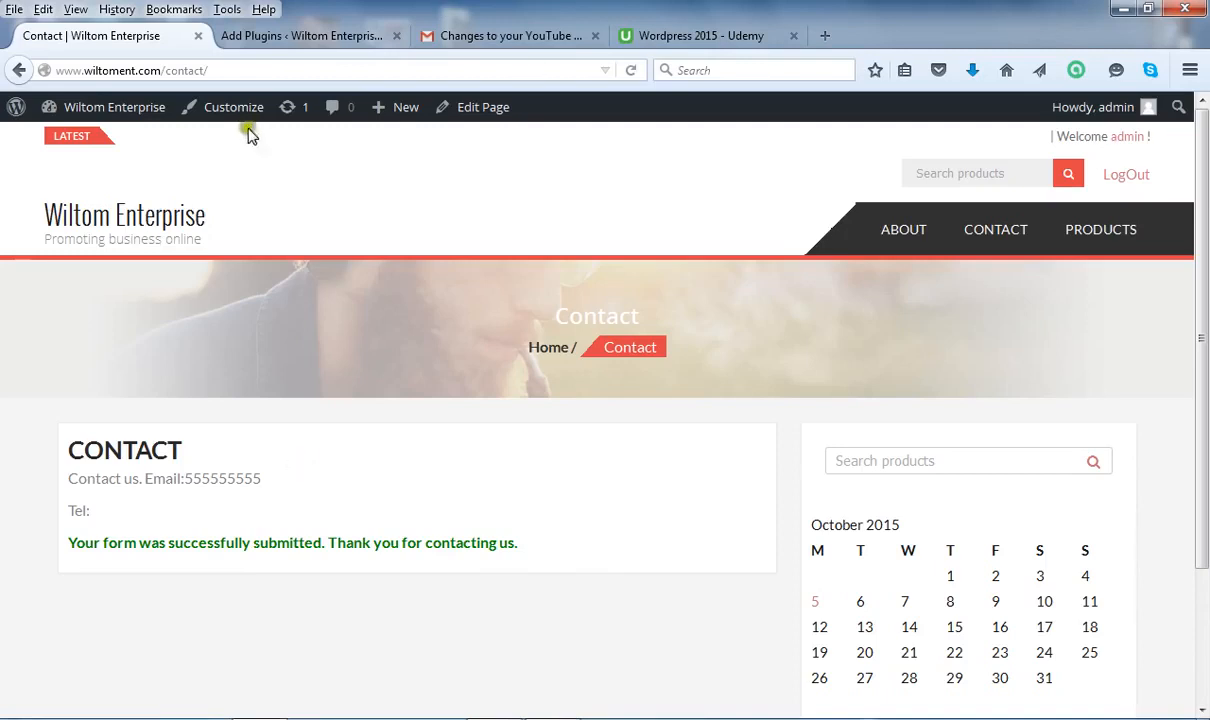
left_click(261, 74)
left_click(262, 73)
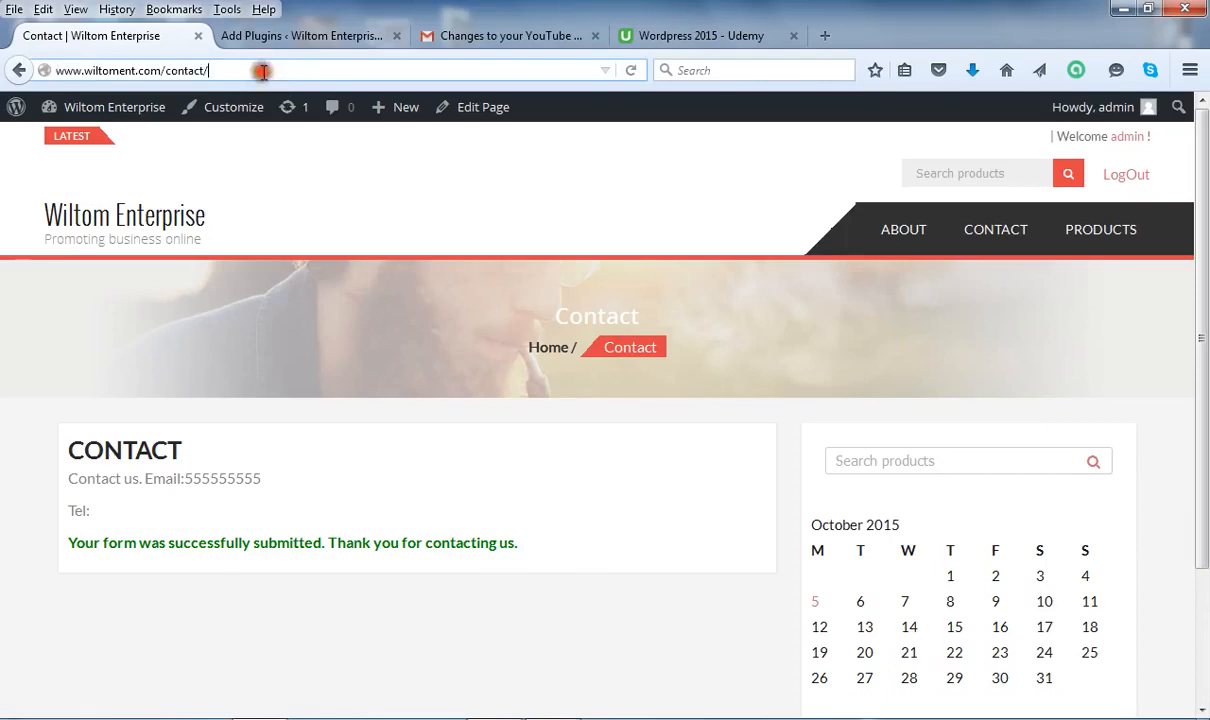
key("Return")
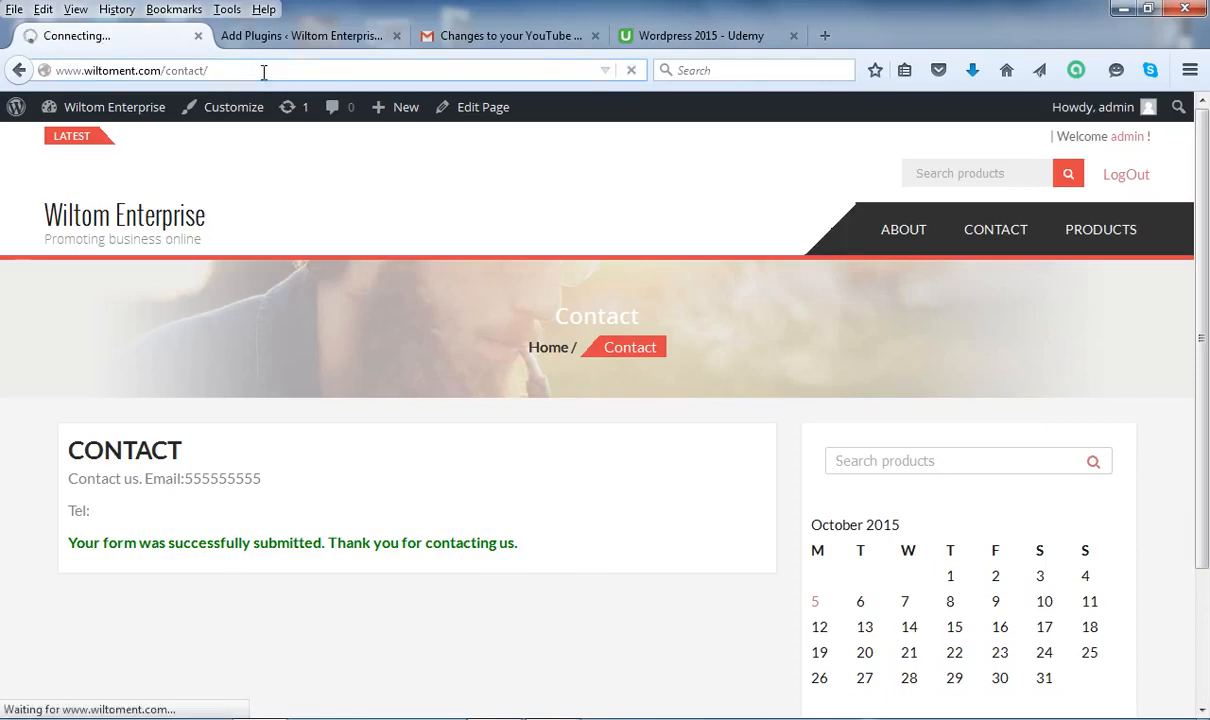